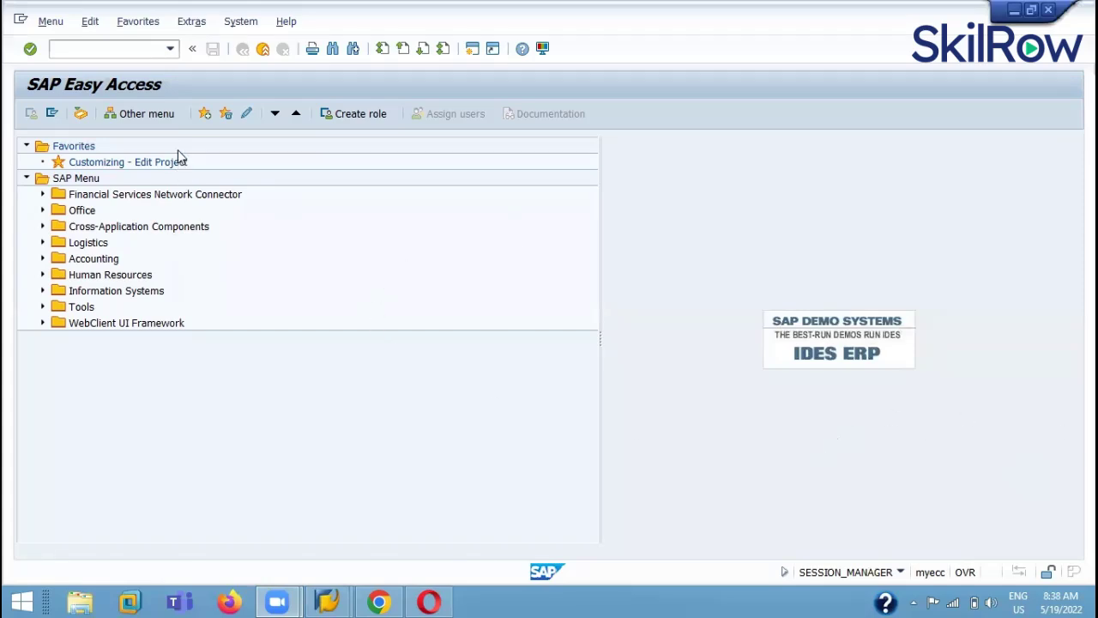
Run transaction SPRO and open the SAP Reference IMG.
{"action": "left_click", "coordinate": [131, 169]}
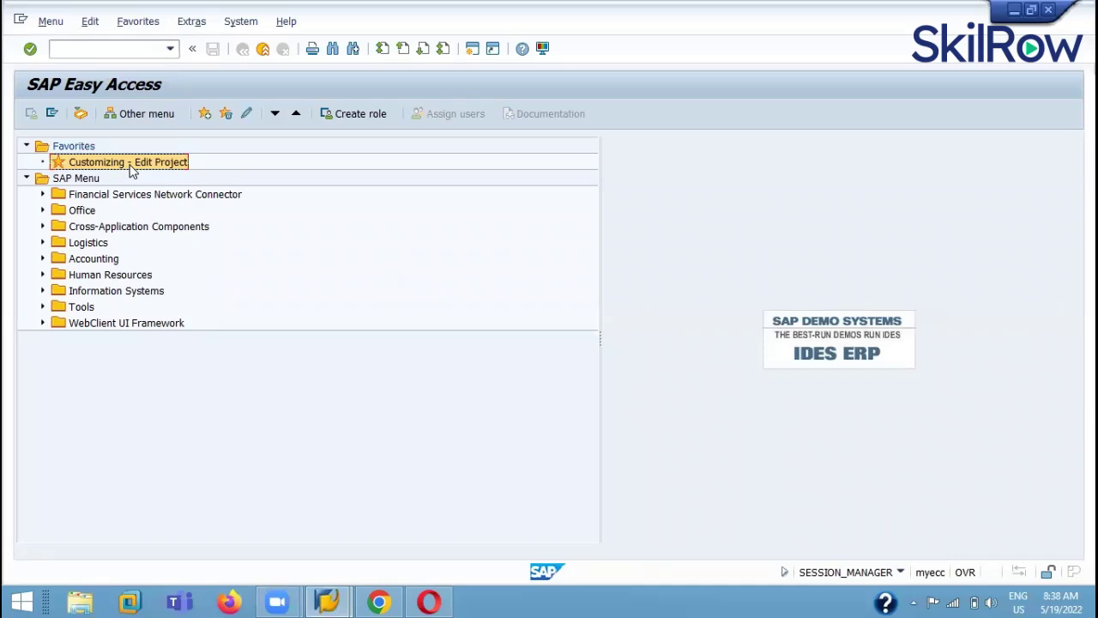
{"action": "left_click", "coordinate": [112, 49]}
{"action": "type", "text": "sp"}
{"action": "key", "text": "BackSpace"}
{"action": "key", "text": "BackSpace"}
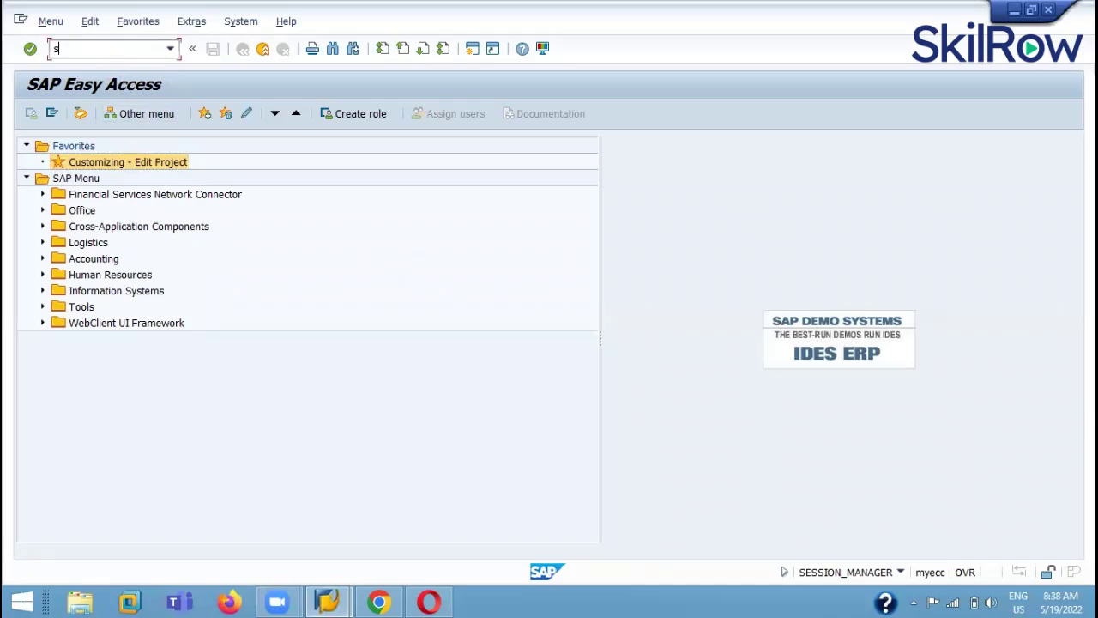
{"action": "type", "text": "SPRO"}
{"action": "key", "text": "Return"}
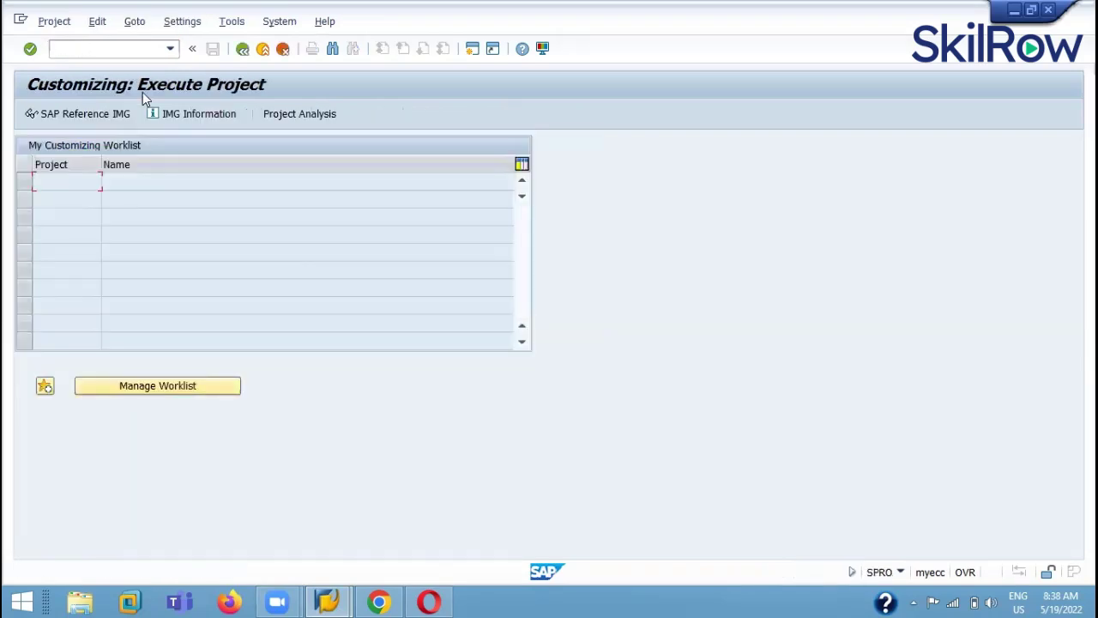
{"action": "left_click", "coordinate": [113, 114]}
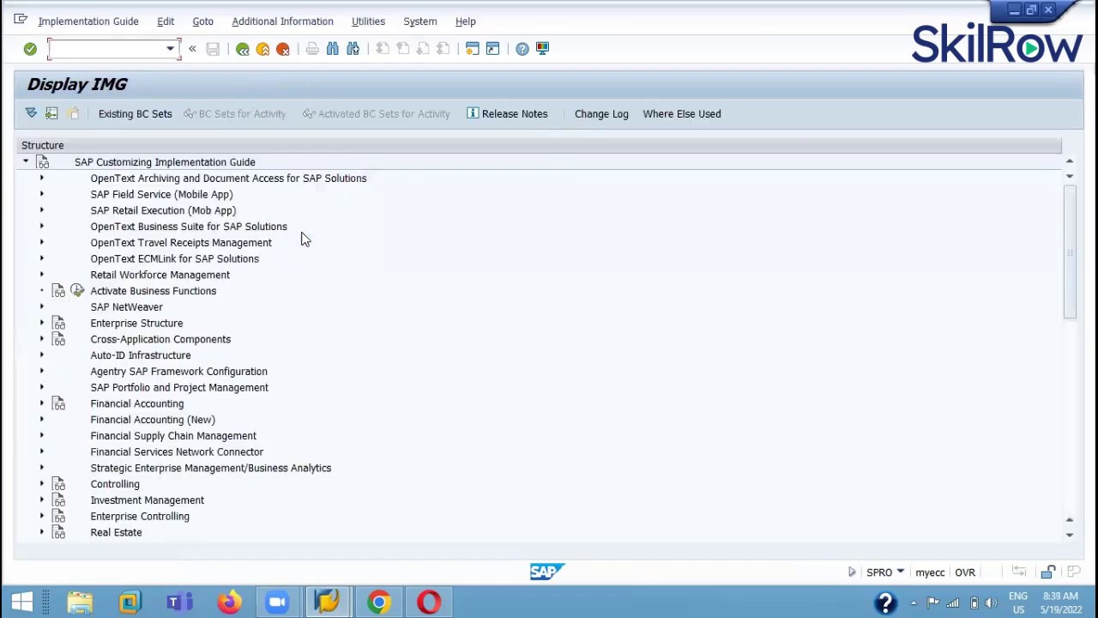
Expand Logistics - General in the implementation guide, including its Material Master node.
{"action": "scroll", "coordinate": [380, 333], "scroll_direction": "down", "scroll_amount": 5}
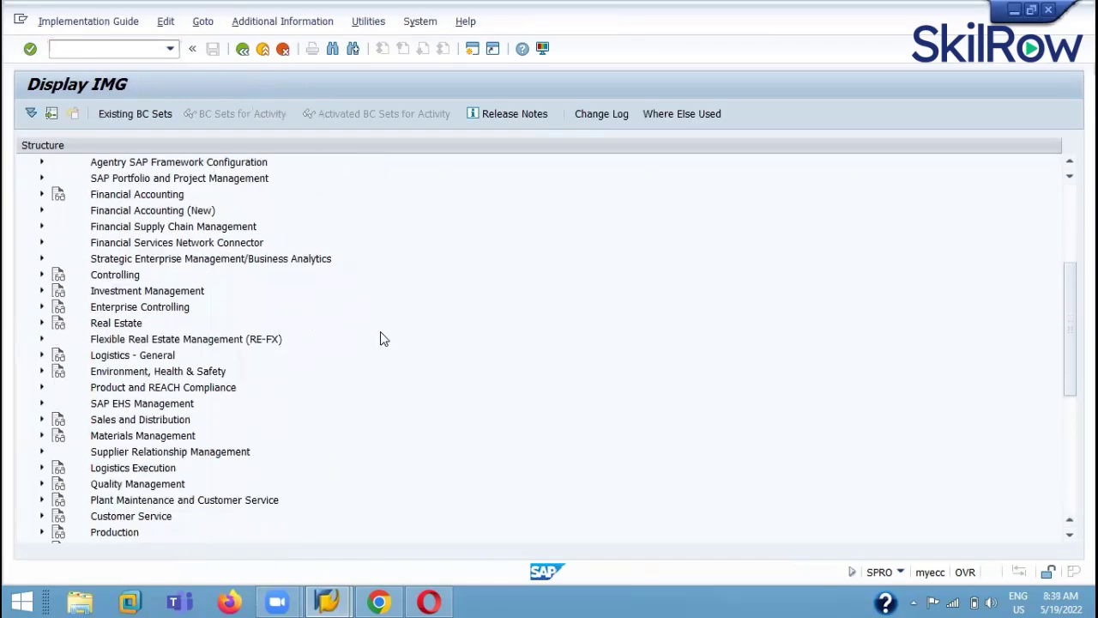
{"action": "scroll", "coordinate": [382, 339], "scroll_direction": "down", "scroll_amount": 1}
{"action": "scroll", "coordinate": [383, 339], "scroll_direction": "down", "scroll_amount": 1}
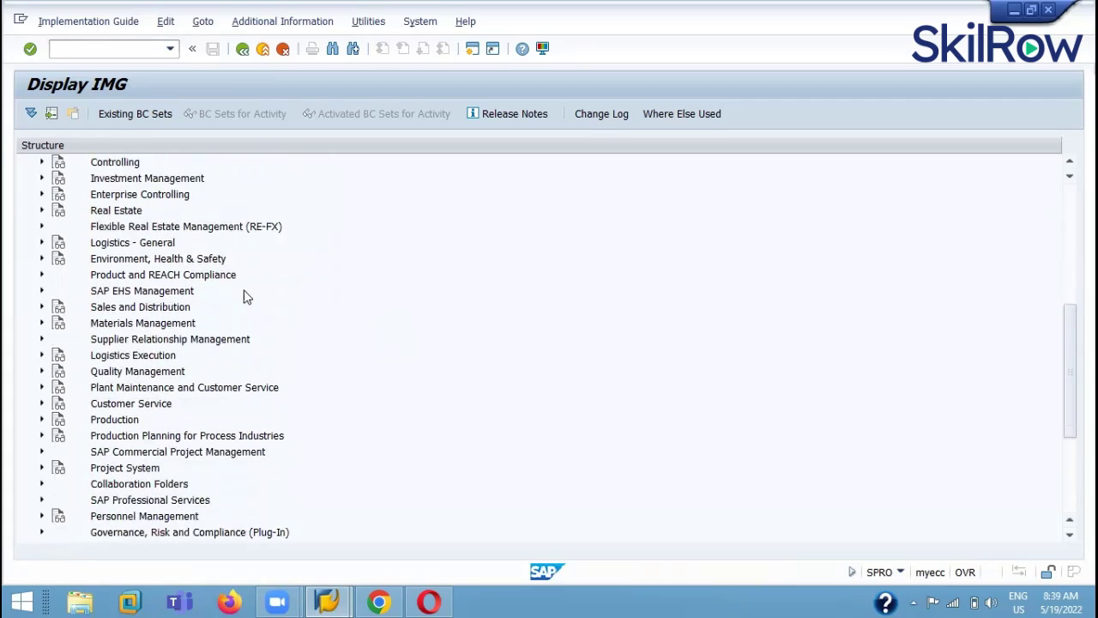
{"action": "left_click", "coordinate": [168, 244]}
{"action": "left_click", "coordinate": [42, 244]}
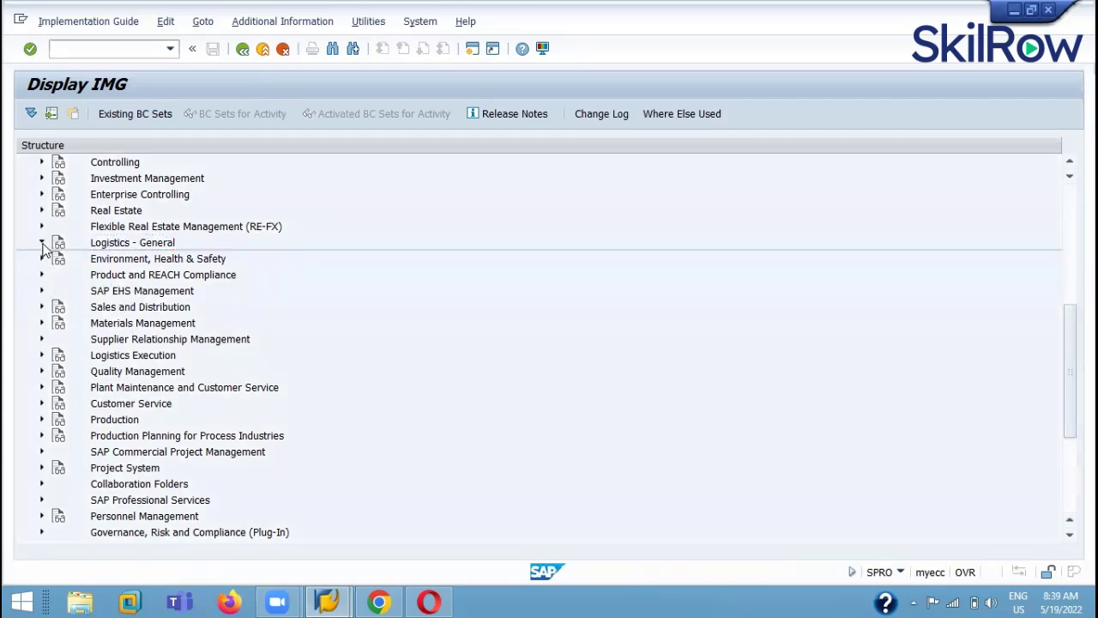
{"action": "scroll", "coordinate": [318, 326], "scroll_direction": "up", "scroll_amount": 1}
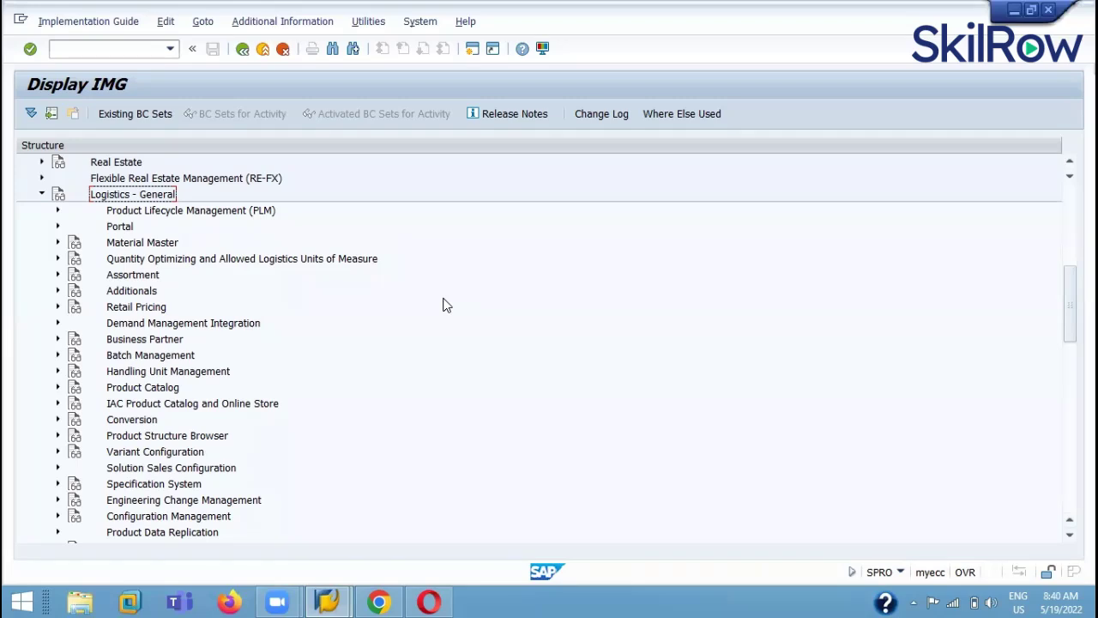
{"action": "mouse_move", "coordinate": [1073, 36]}
{"action": "left_click", "coordinate": [57, 243]}
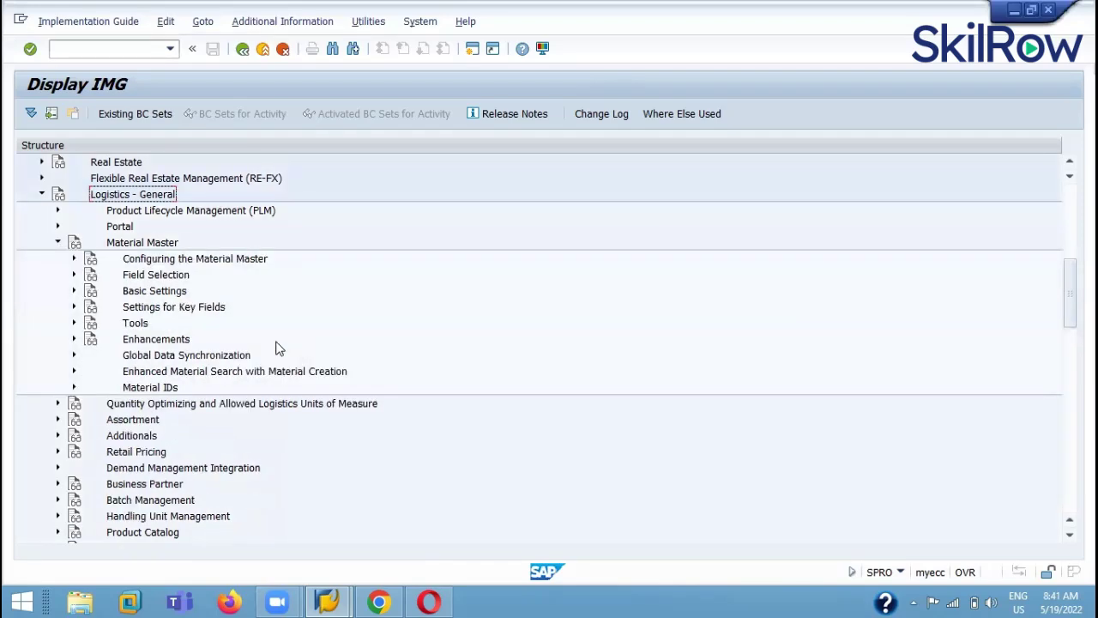
Expand Settings for Key Fields under Material Master and open the Define Material Groups activity.
{"action": "left_click", "coordinate": [215, 310]}
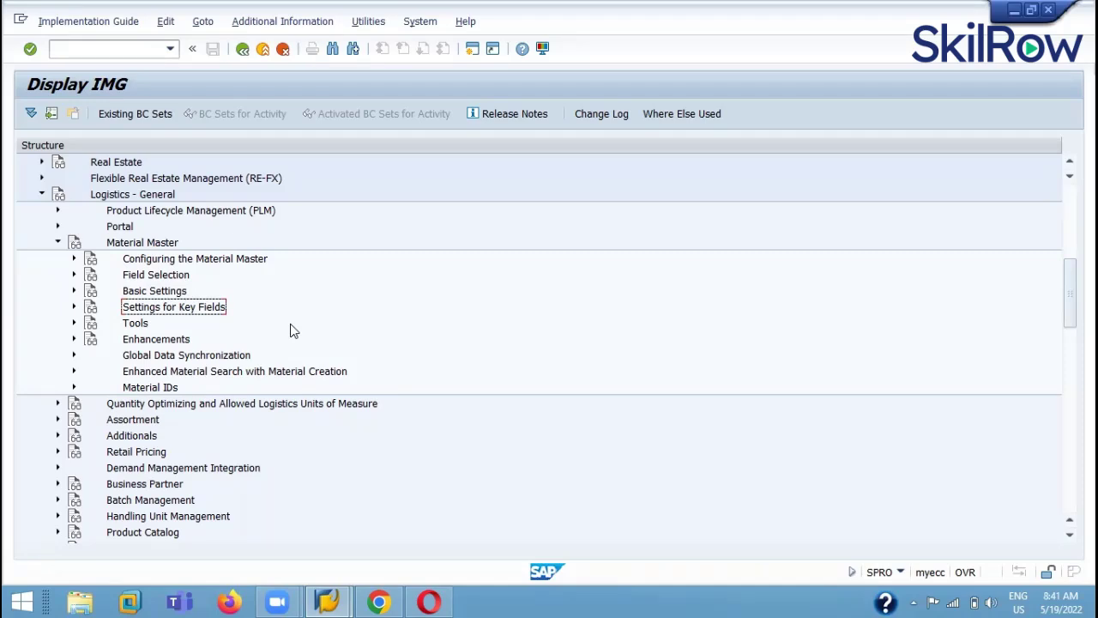
{"action": "left_click", "coordinate": [75, 309]}
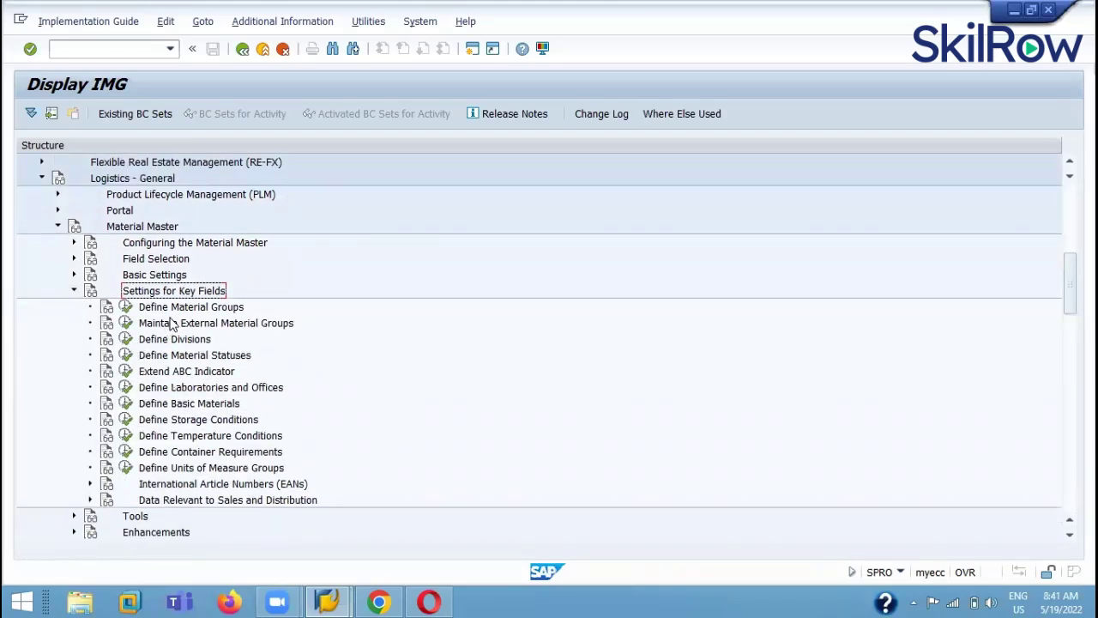
{"action": "left_click", "coordinate": [206, 307]}
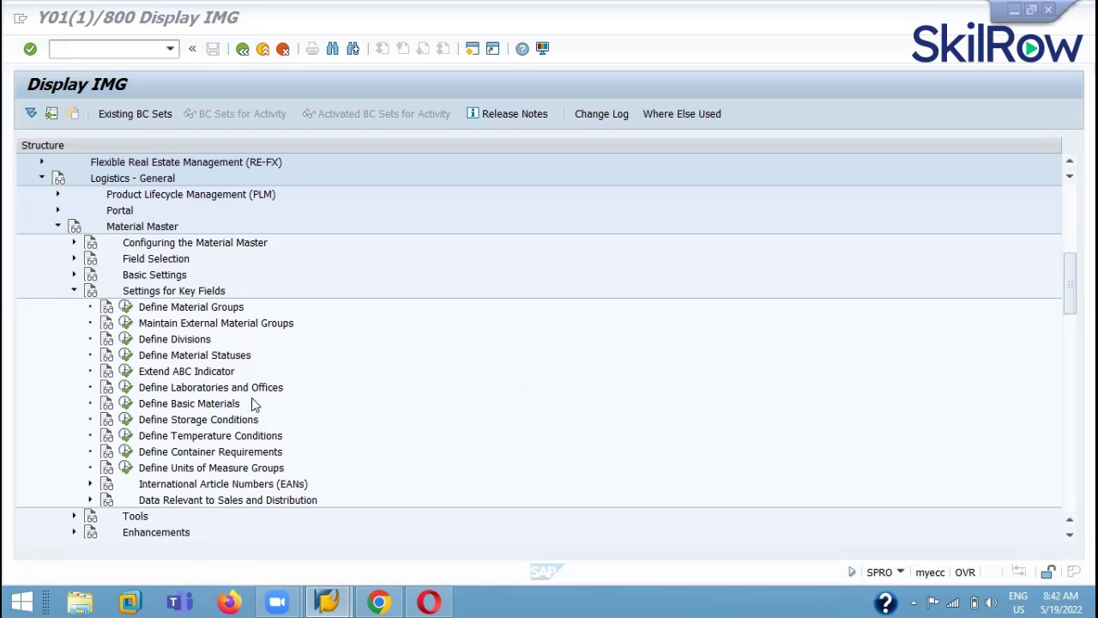
{"action": "left_click", "coordinate": [125, 306]}
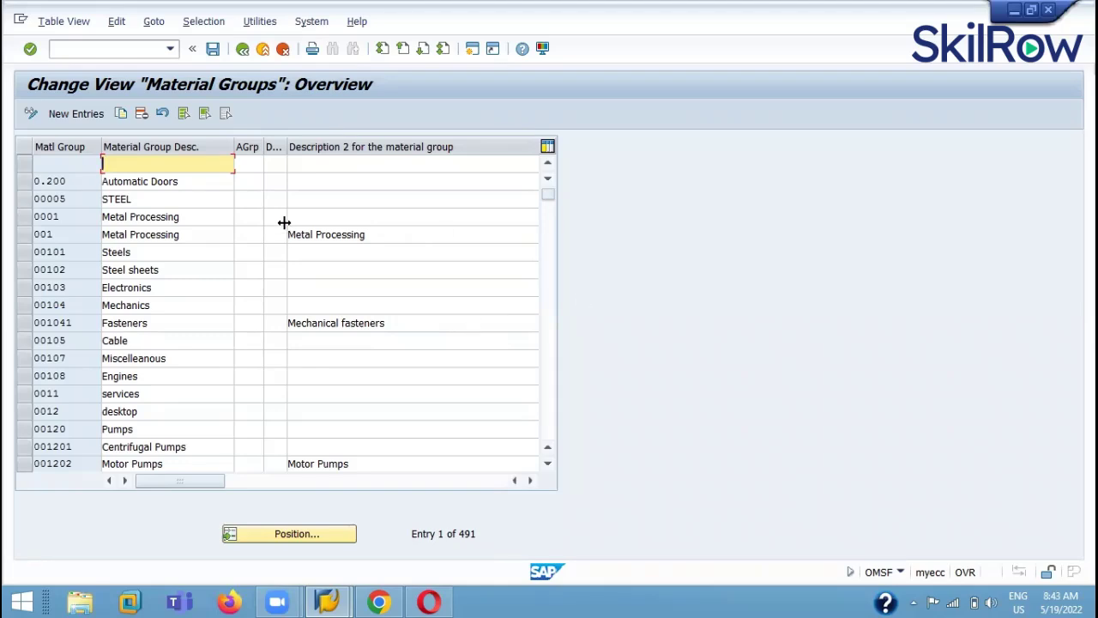
Add a new material group DMG1 described as SS MATERIAL - DEL, with second description SS MATERIAL USED AS MACHINE SPARES AT DOVER.
{"action": "left_click", "coordinate": [85, 118]}
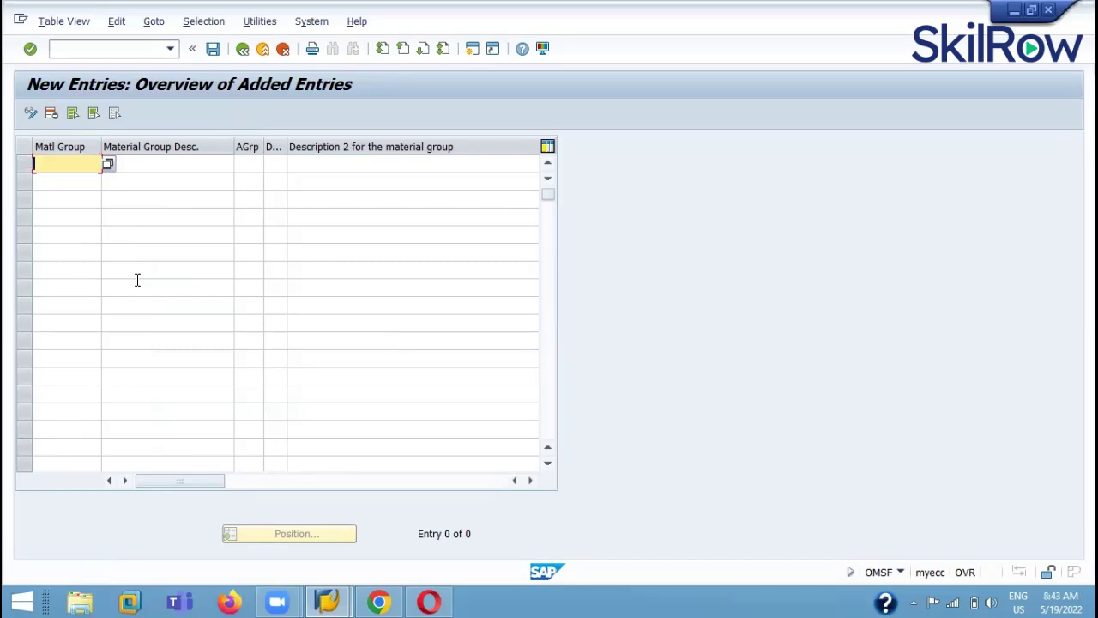
{"action": "type", "text": "DMG1"}
{"action": "left_click", "coordinate": [167, 165]}
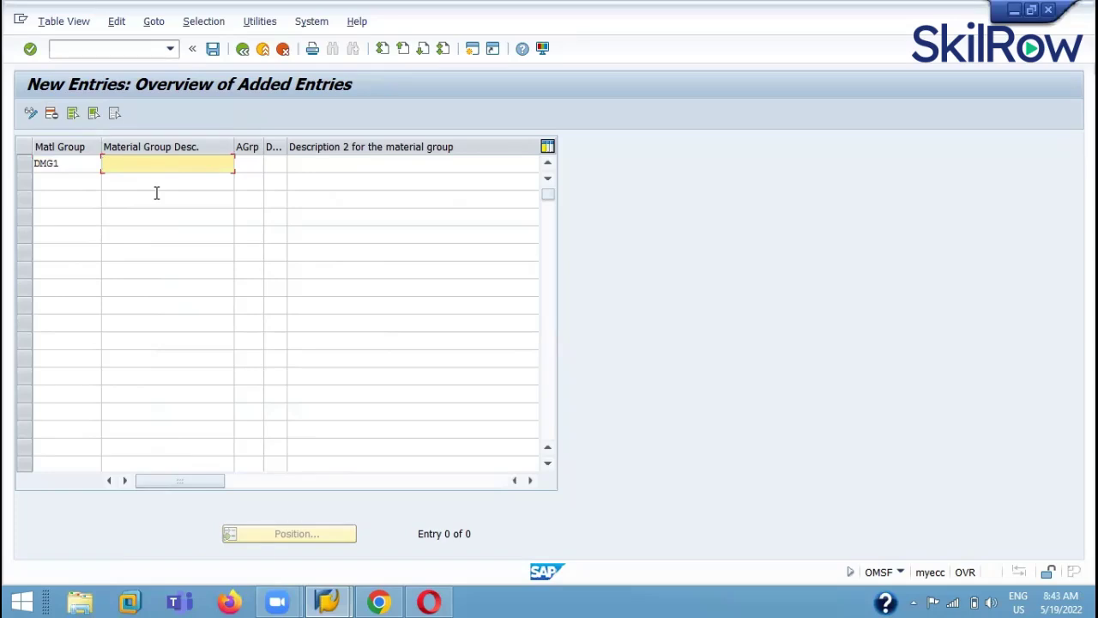
{"action": "type", "text": "SS MATERIA"}
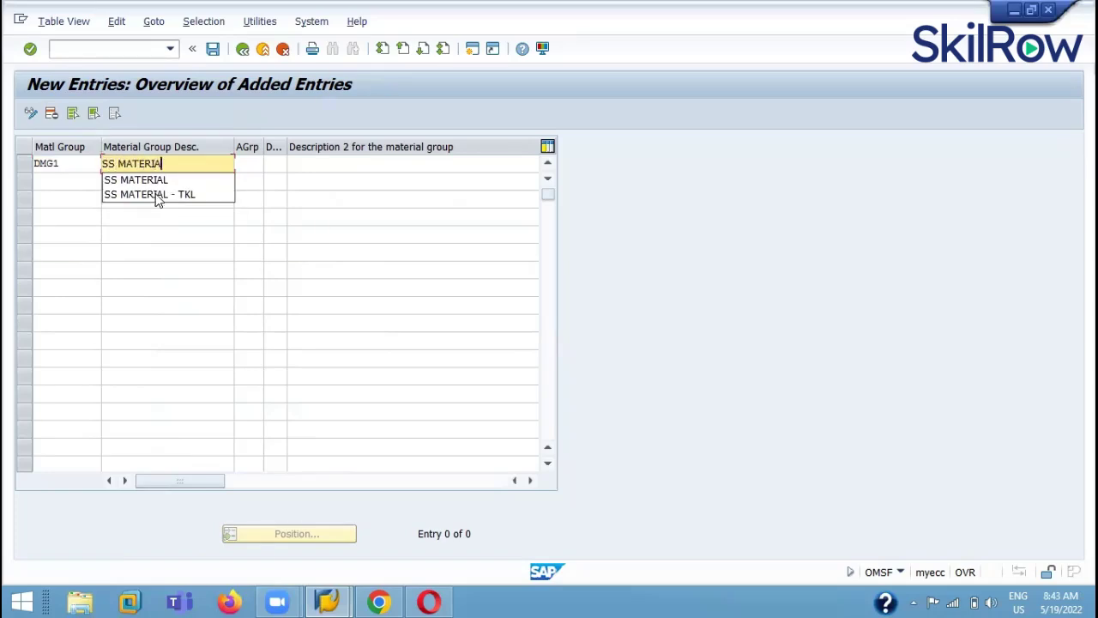
{"action": "type", "text": "L - DEL"}
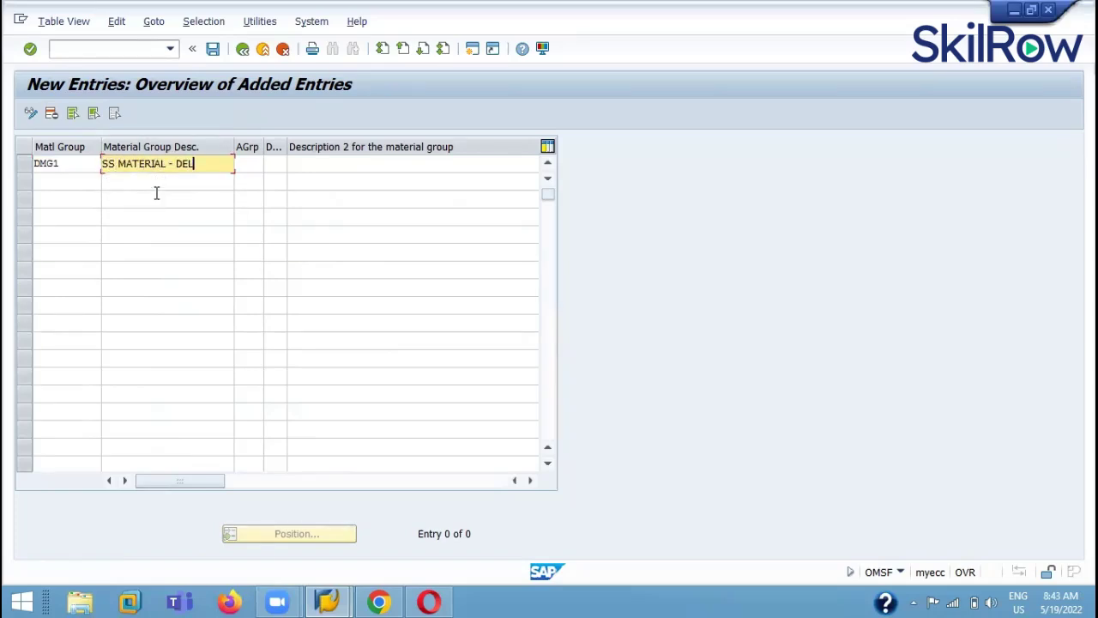
{"action": "left_click", "coordinate": [302, 165]}
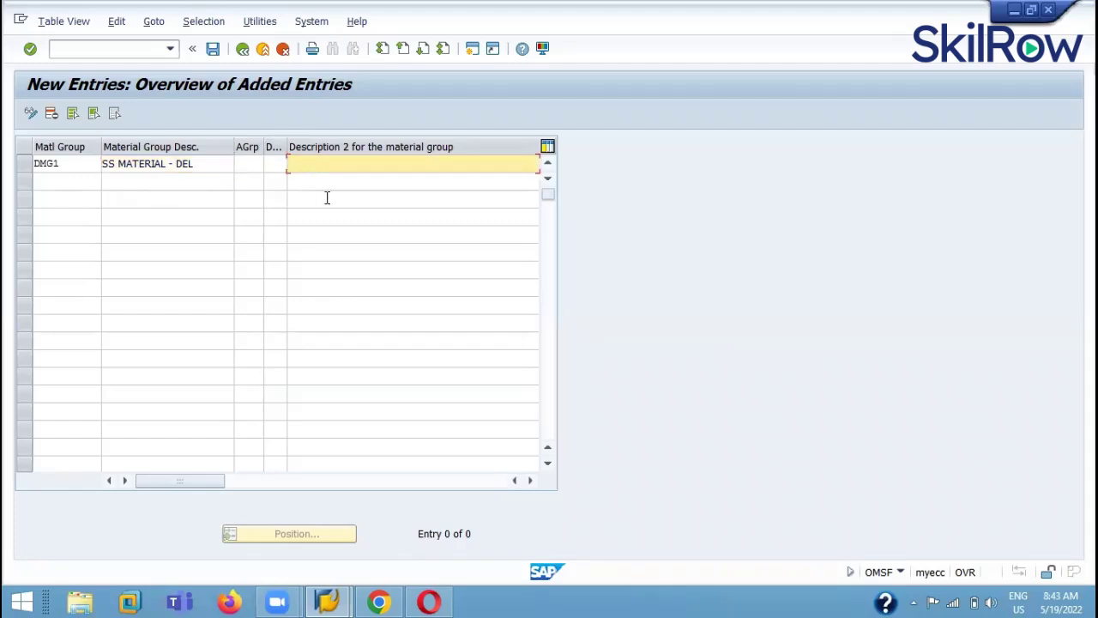
{"action": "type", "text": "SS"}
{"action": "type", "text": "RIAL"}
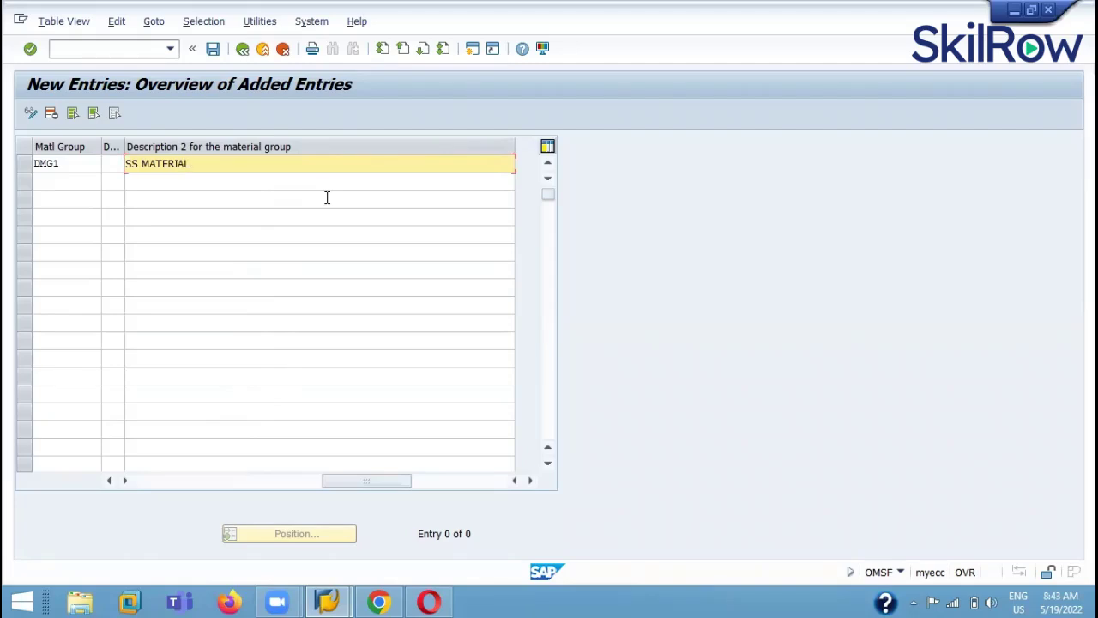
{"action": "type", "text": " USED AS MACHINE S"}
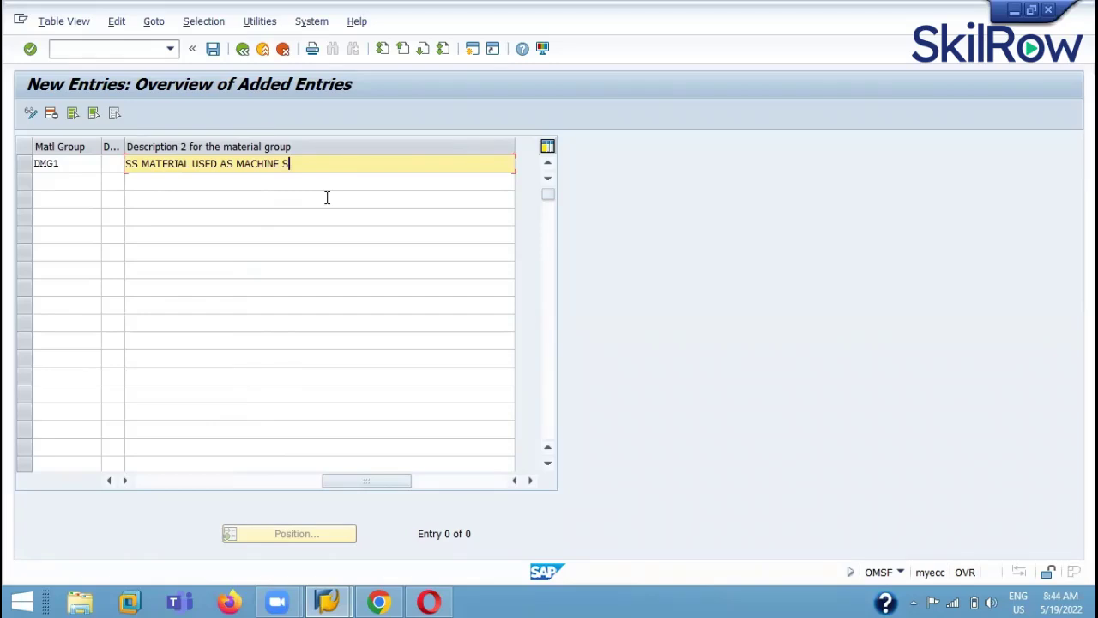
{"action": "type", "text": "PARES AT DOVER"}
Add a second material group DMG2 described as SPARES, with second description SPARES USED AT DOVER.
{"action": "left_click_drag", "start_coordinate": [358, 478], "coordinate": [154, 481]}
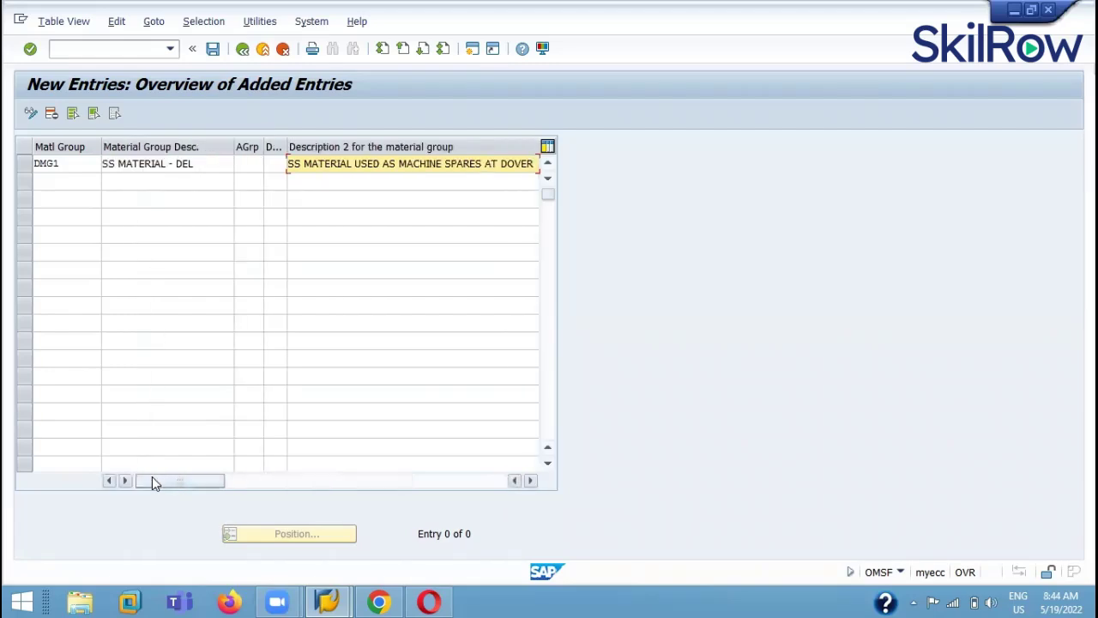
{"action": "left_click", "coordinate": [62, 180]}
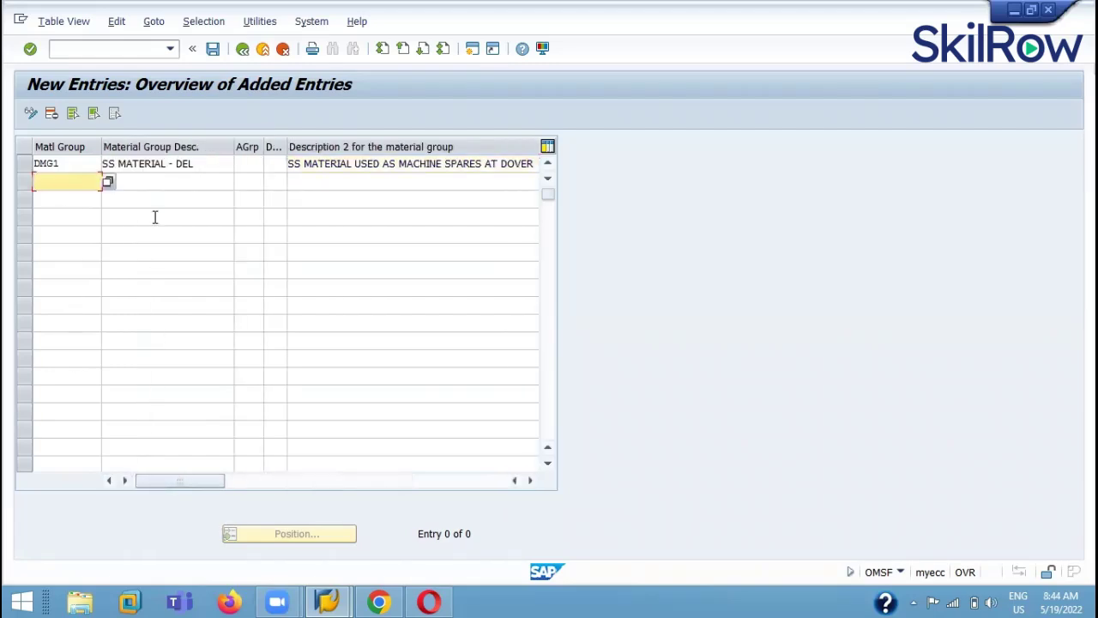
{"action": "type", "text": "DMG2"}
{"action": "key", "text": "Tab"}
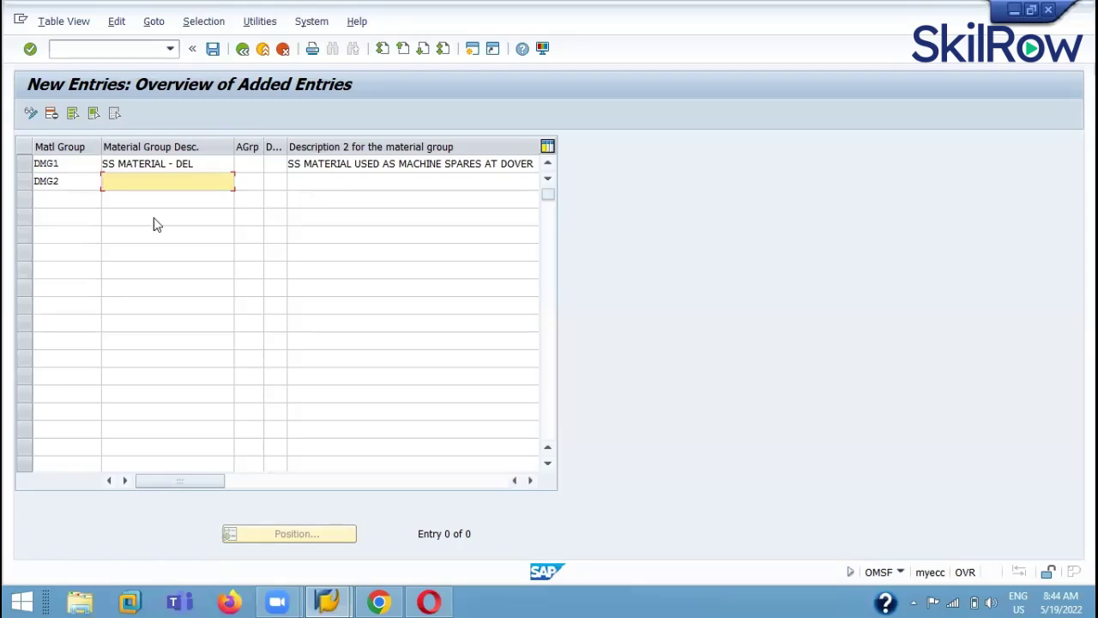
{"action": "type", "text": "SPARES"}
{"action": "key", "text": "Tab"}
{"action": "key", "text": "Tab"}
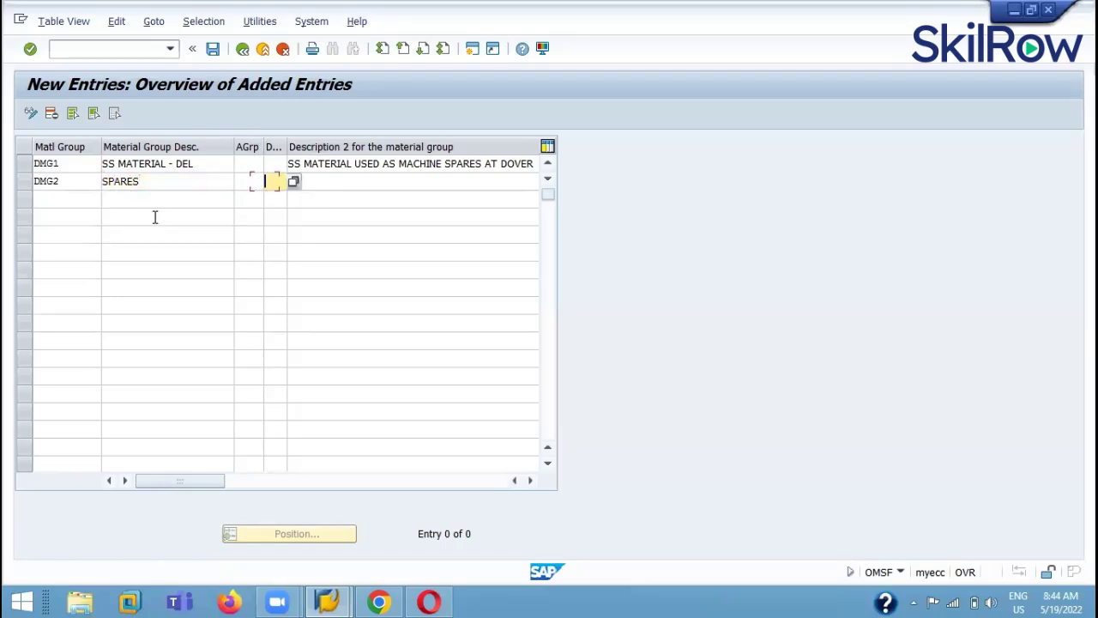
{"action": "key", "text": "Tab"}
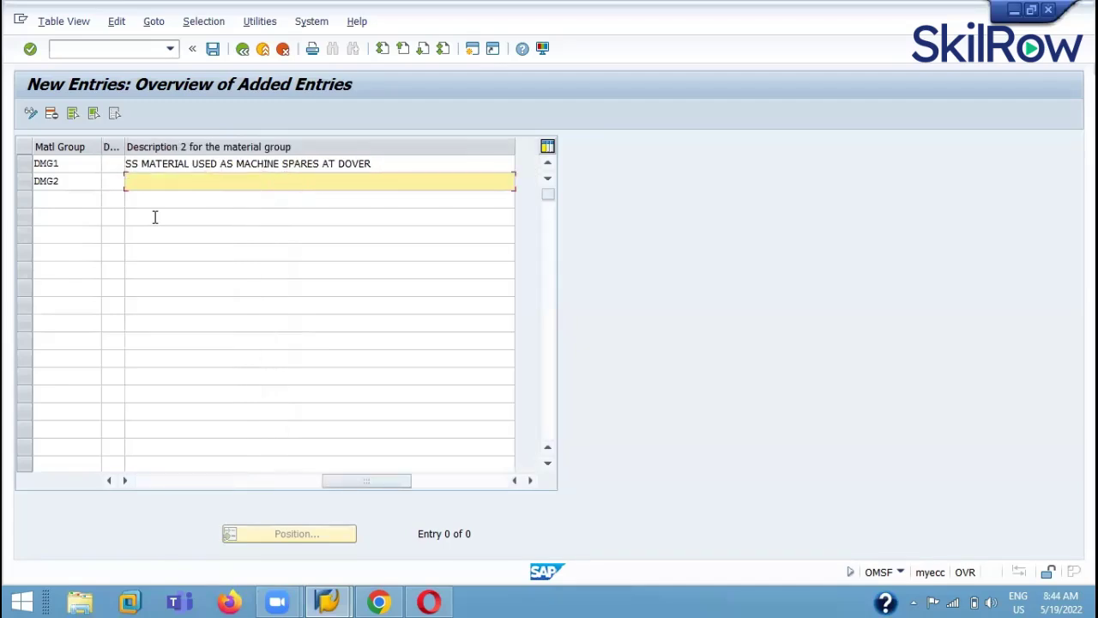
{"action": "type", "text": "SPARES USED AT DOVER"}
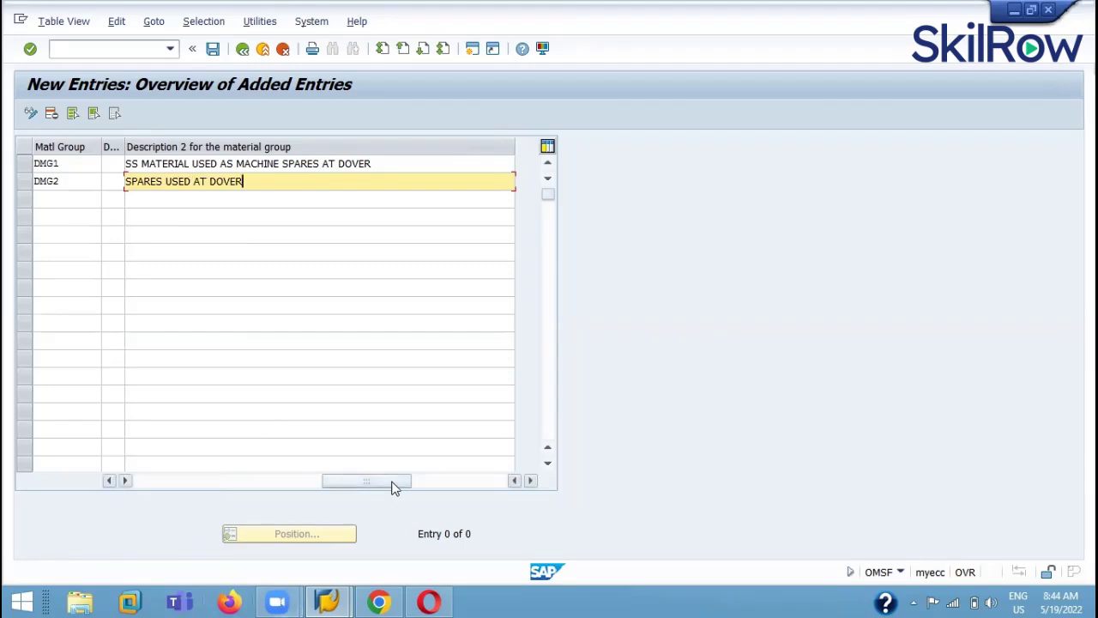
Narrow the Material Group Desc. column and save the new material groups under the proposed customizing request.
{"action": "left_click_drag", "start_coordinate": [395, 485], "coordinate": [155, 480]}
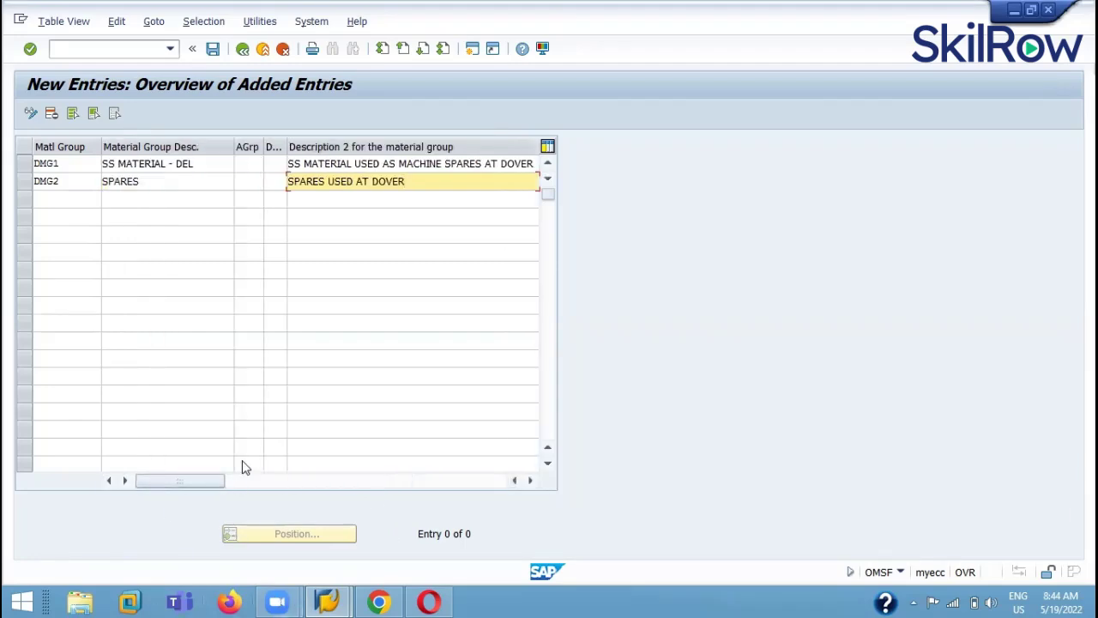
{"action": "left_click_drag", "start_coordinate": [232, 155], "coordinate": [209, 181]}
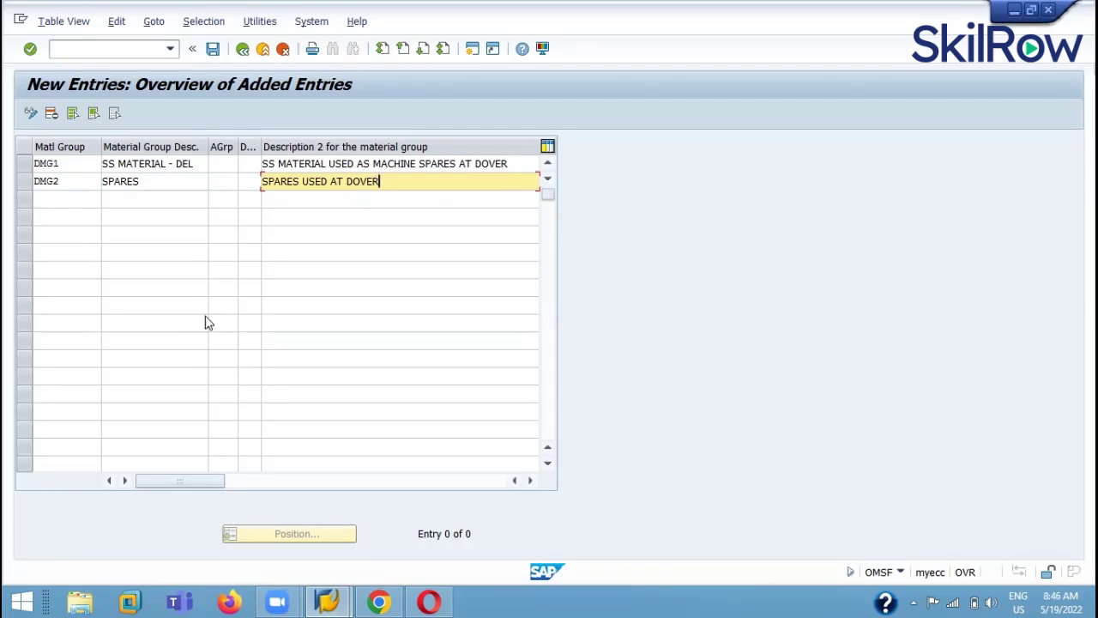
{"action": "key", "text": "Return"}
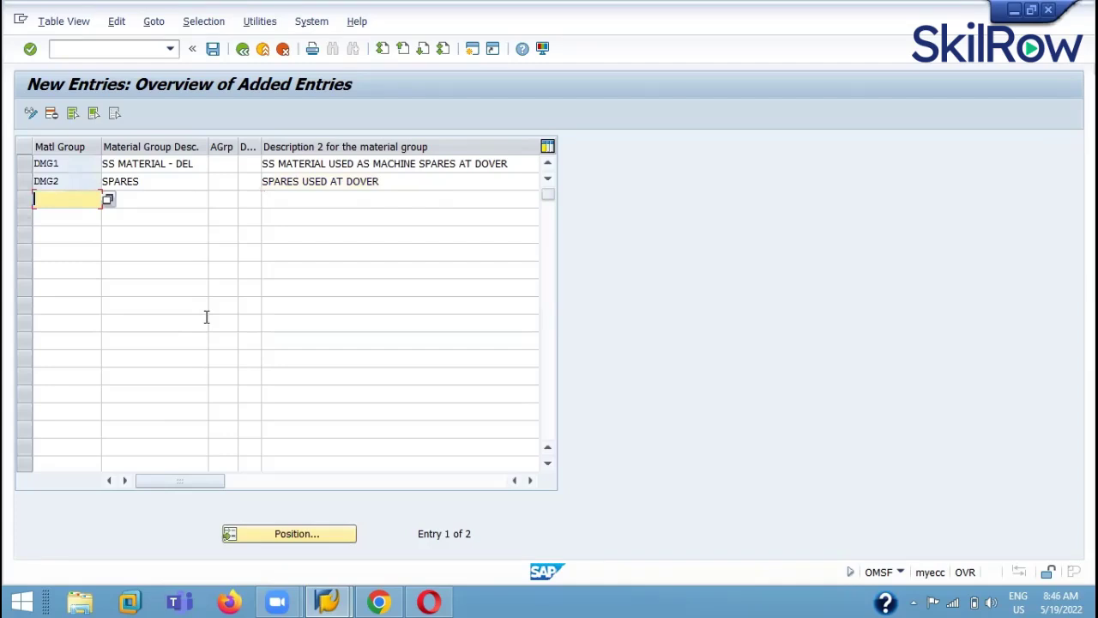
{"action": "left_click", "coordinate": [213, 50]}
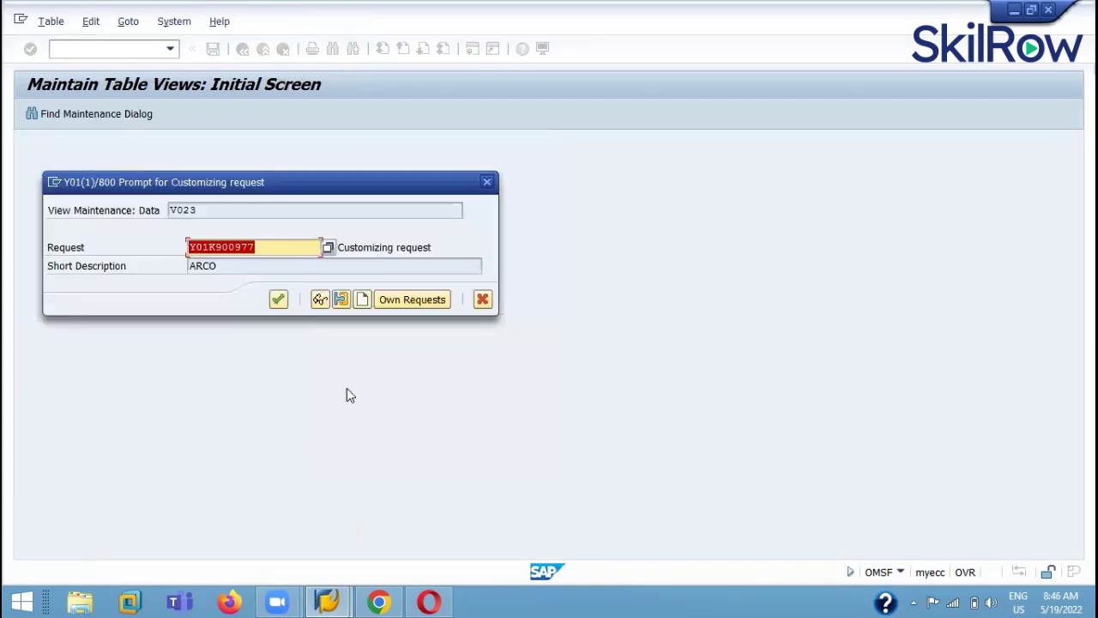
{"action": "left_click", "coordinate": [278, 301]}
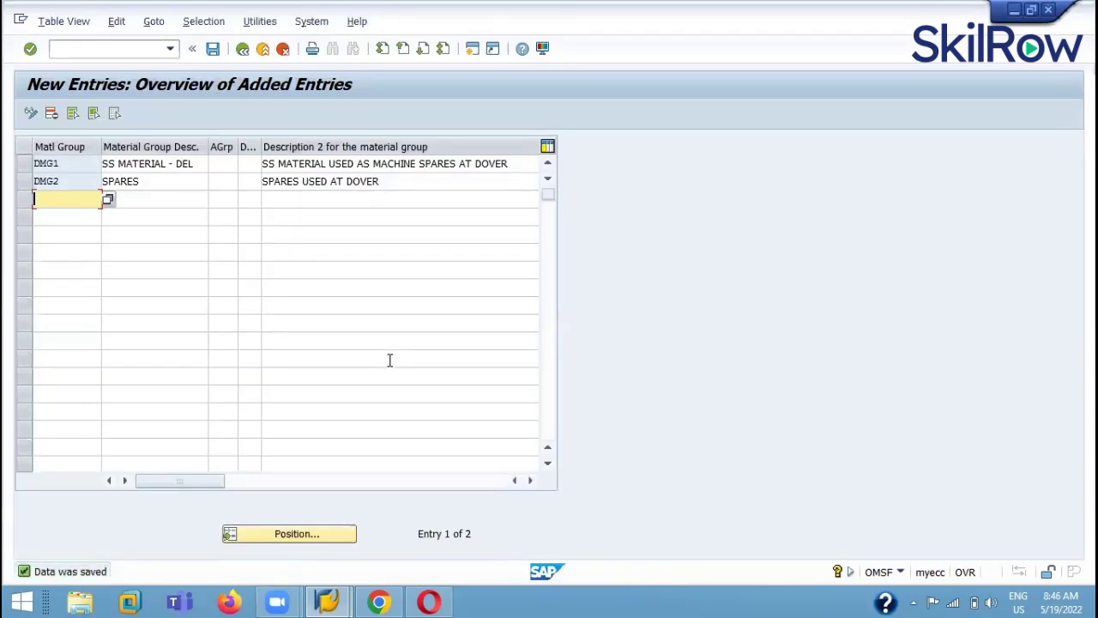
Return to the implementation guide and collapse the Settings for Key Fields and Material Master nodes.
{"action": "left_click", "coordinate": [243, 50]}
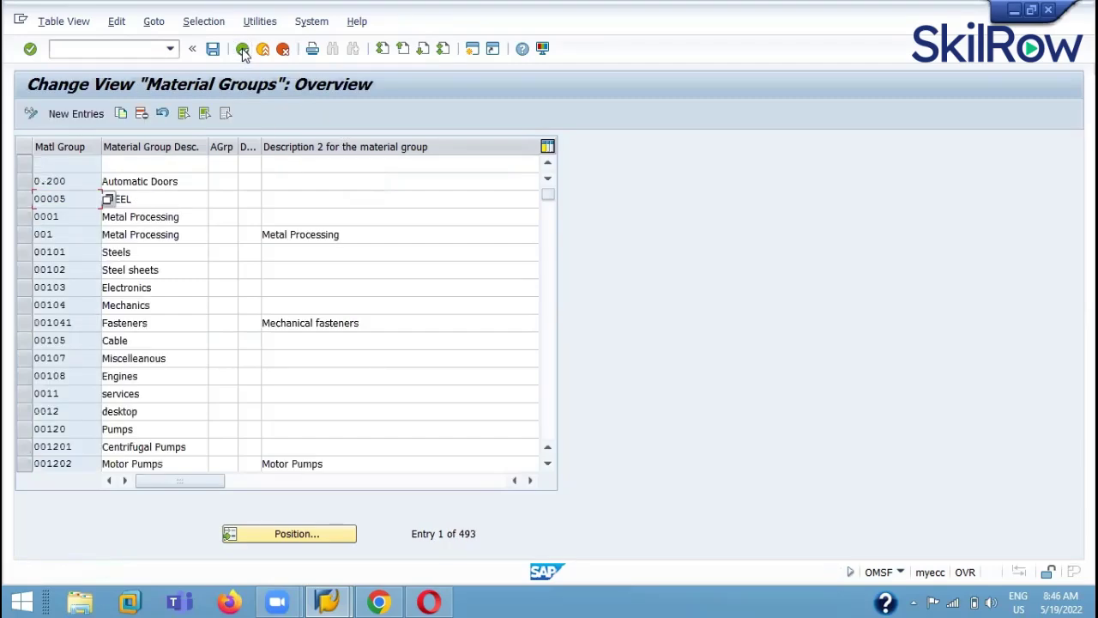
{"action": "left_click", "coordinate": [243, 50]}
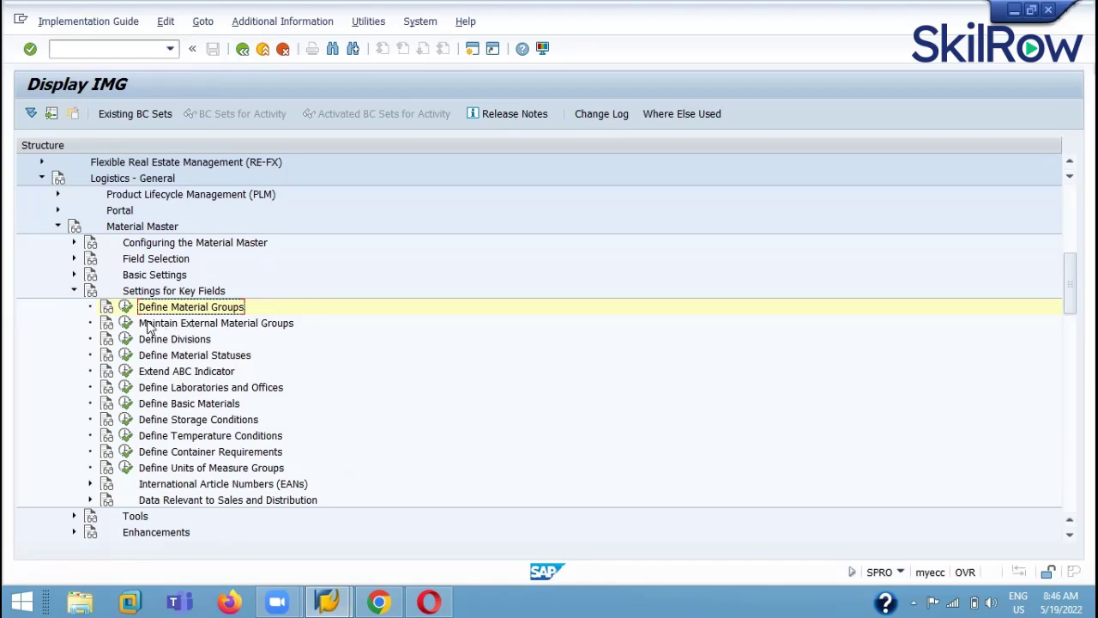
{"action": "left_click", "coordinate": [73, 291]}
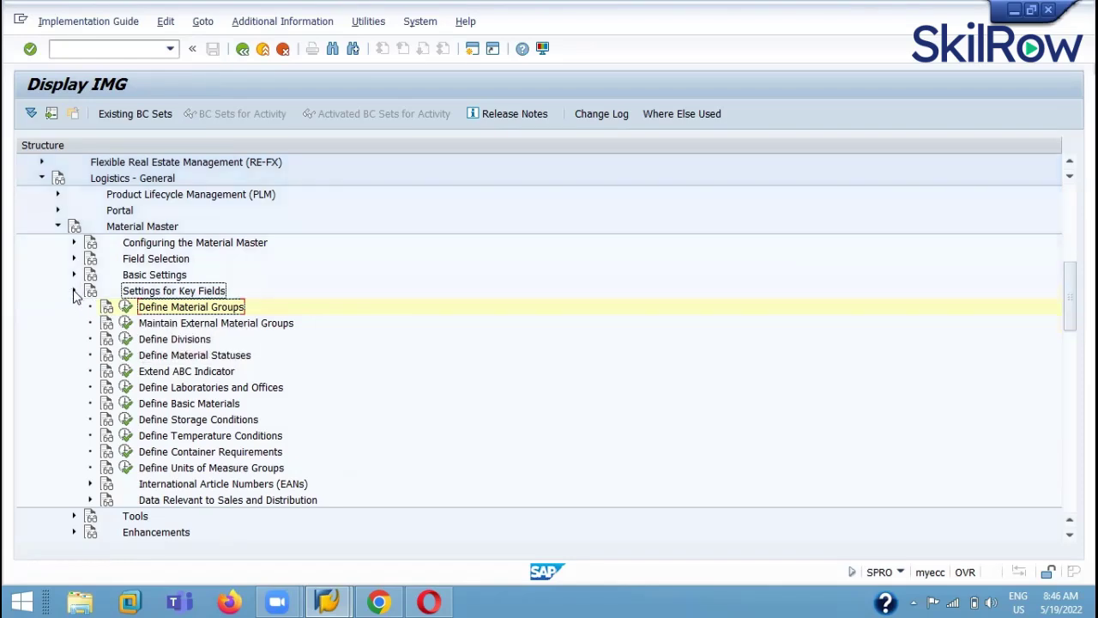
{"action": "left_click", "coordinate": [58, 226]}
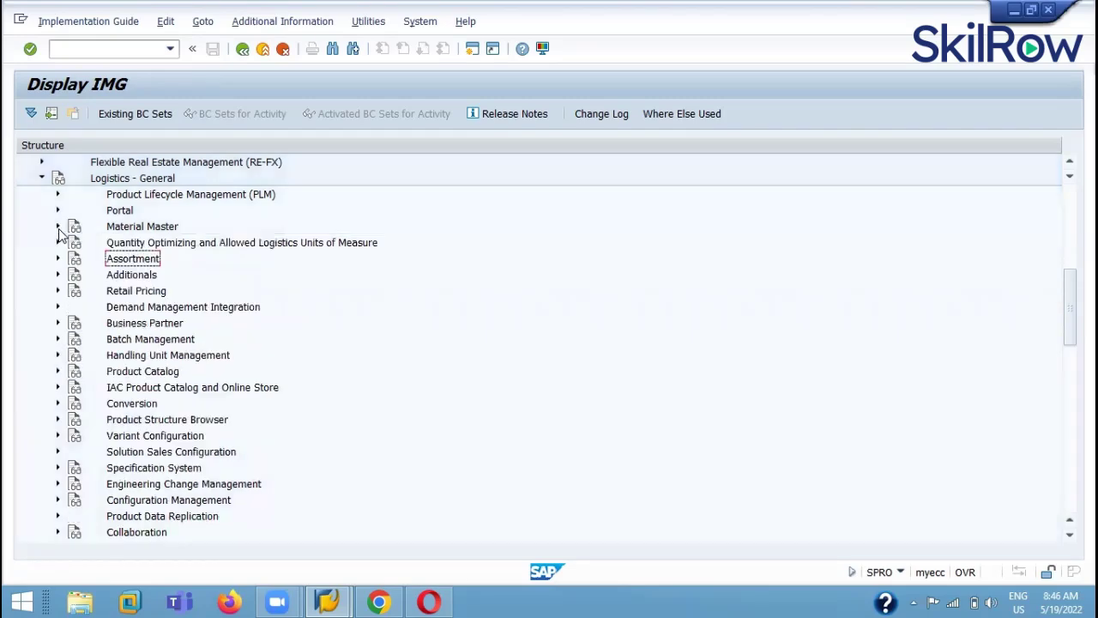
Collapse the Logistics - General node and expand Materials Management down to the contents of Purchasing.
{"action": "left_click", "coordinate": [41, 178]}
{"action": "scroll", "coordinate": [192, 332], "scroll_direction": "up", "scroll_amount": 1}
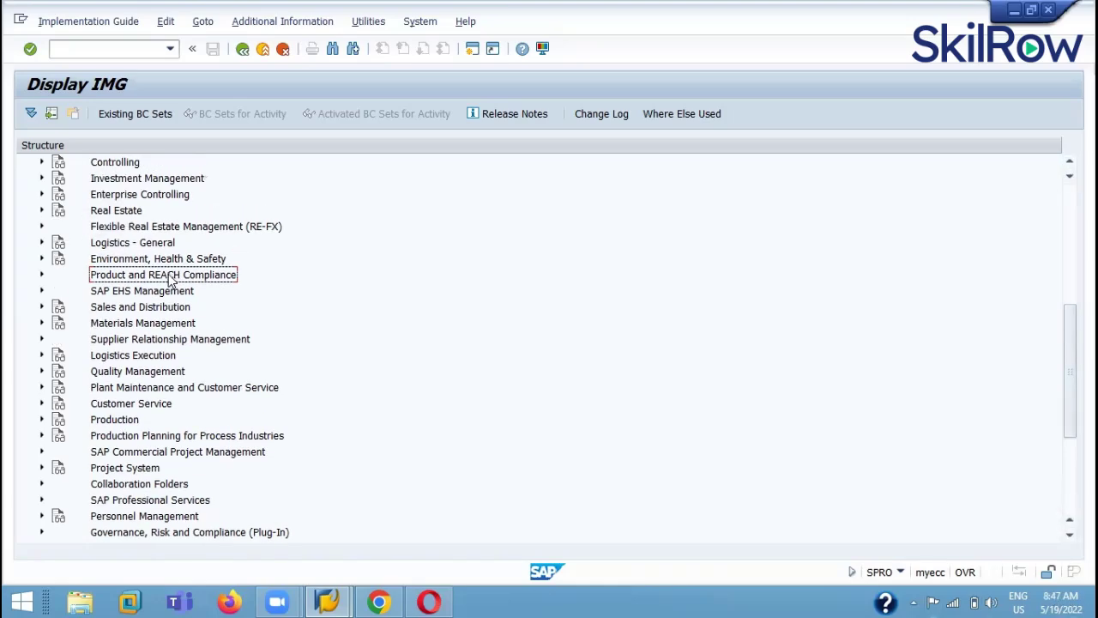
{"action": "scroll", "coordinate": [170, 273], "scroll_direction": "up", "scroll_amount": 5}
{"action": "scroll", "coordinate": [169, 280], "scroll_direction": "up", "scroll_amount": 2}
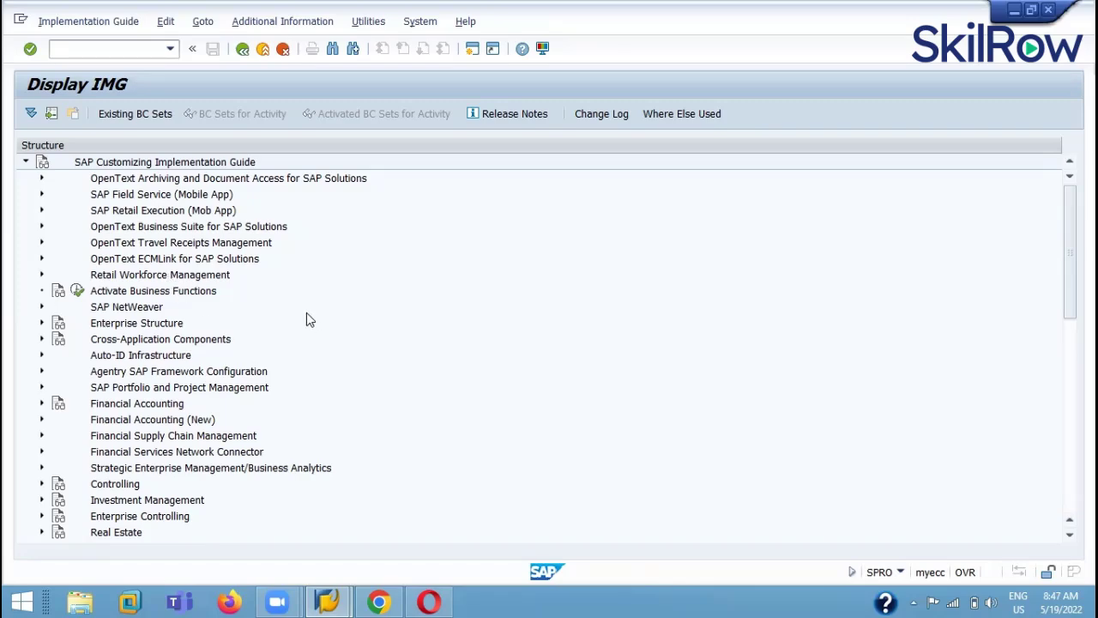
{"action": "scroll", "coordinate": [355, 337], "scroll_direction": "down", "scroll_amount": 1}
{"action": "scroll", "coordinate": [356, 336], "scroll_direction": "down", "scroll_amount": 10}
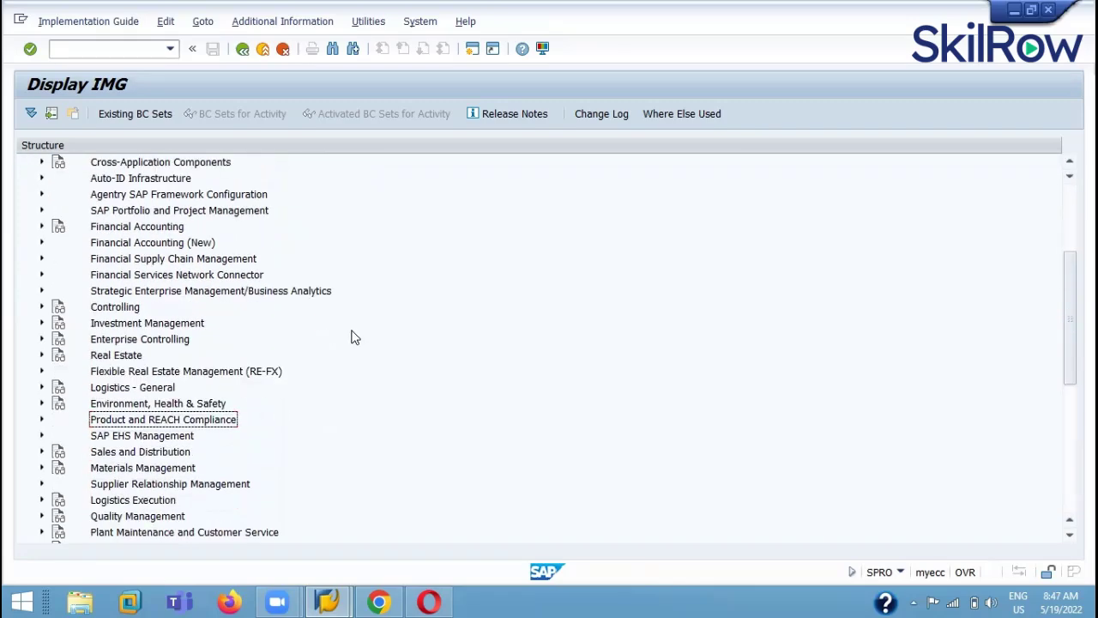
{"action": "scroll", "coordinate": [356, 337], "scroll_direction": "down", "scroll_amount": 5}
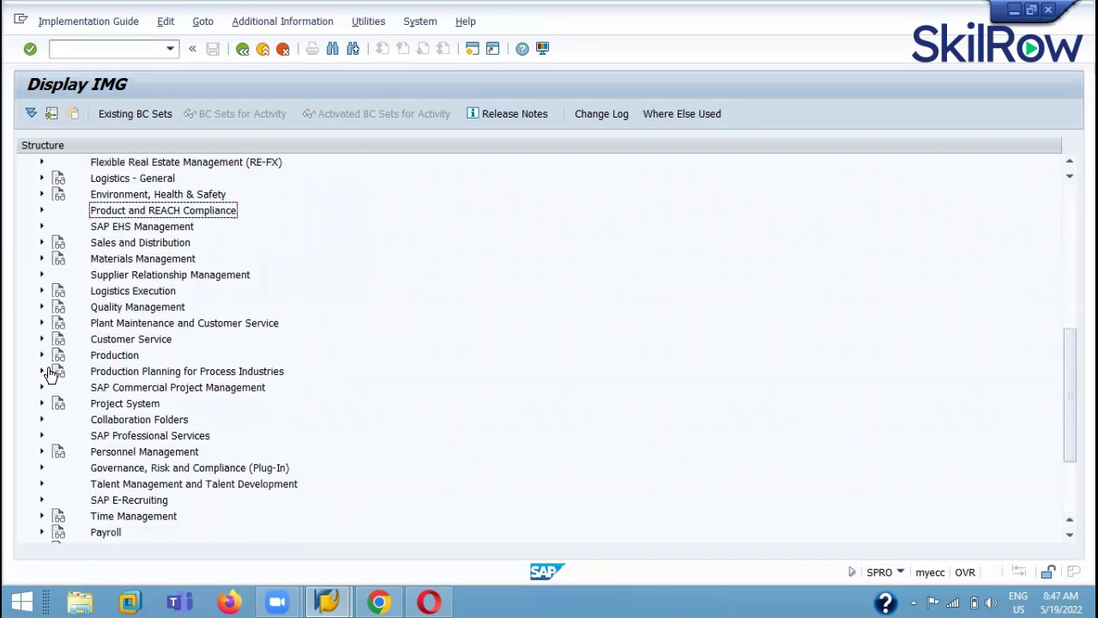
{"action": "left_click", "coordinate": [136, 258]}
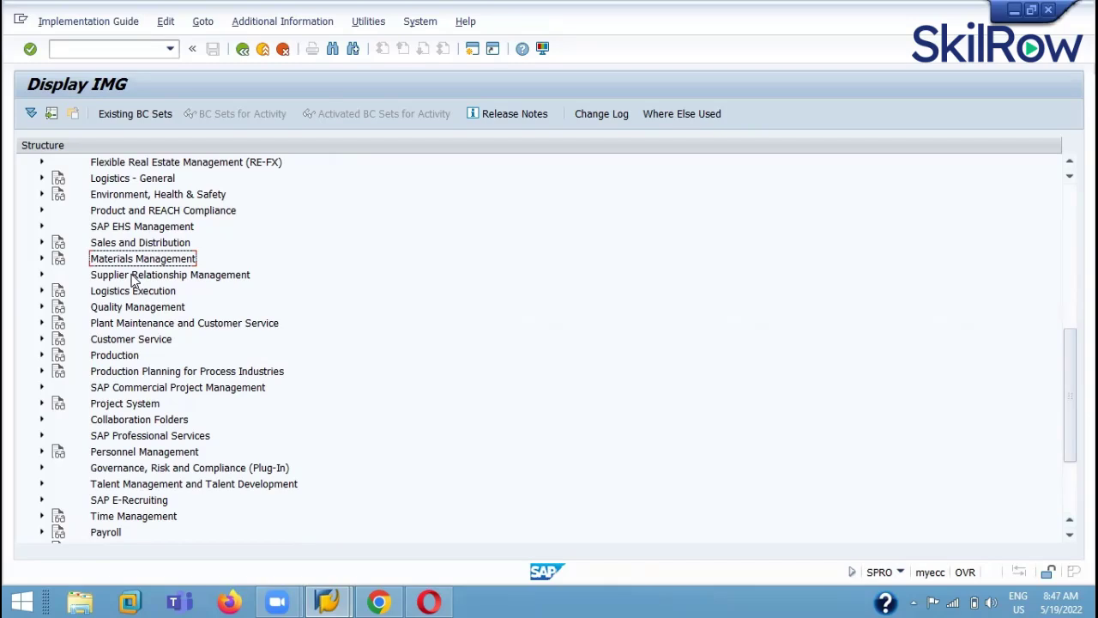
{"action": "left_click", "coordinate": [41, 258]}
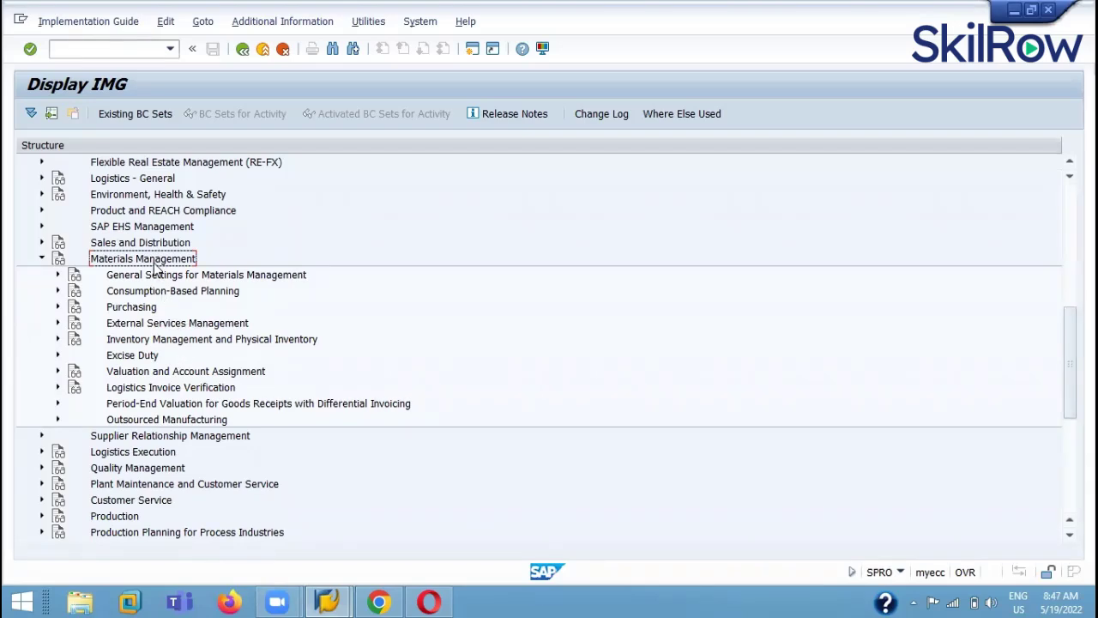
{"action": "left_click", "coordinate": [145, 309]}
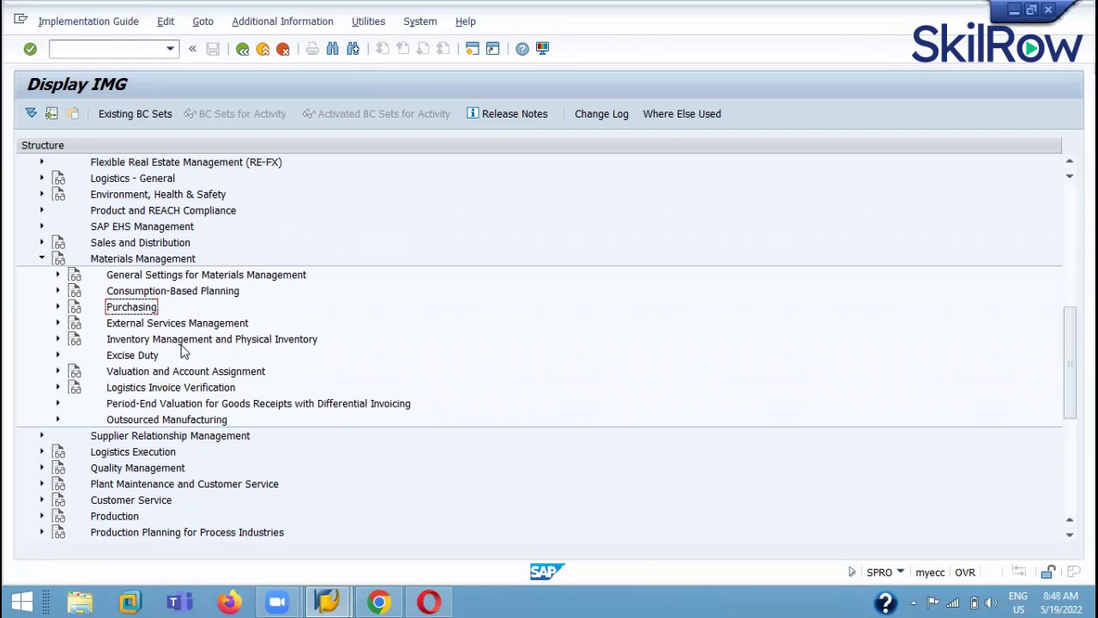
{"action": "left_click", "coordinate": [57, 308]}
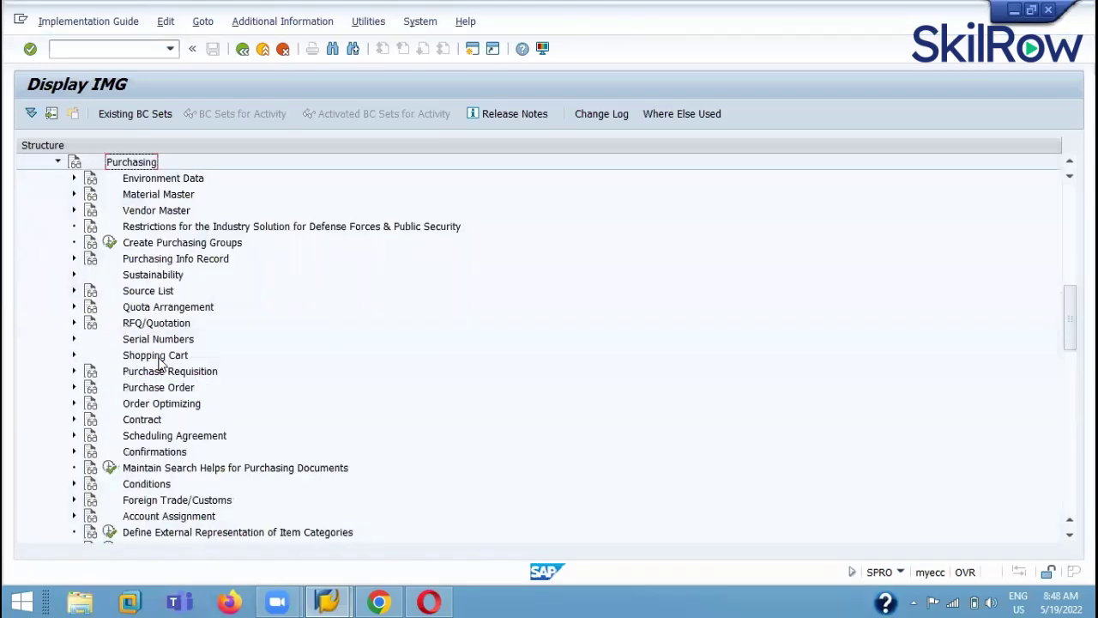
{"action": "left_click", "coordinate": [189, 195]}
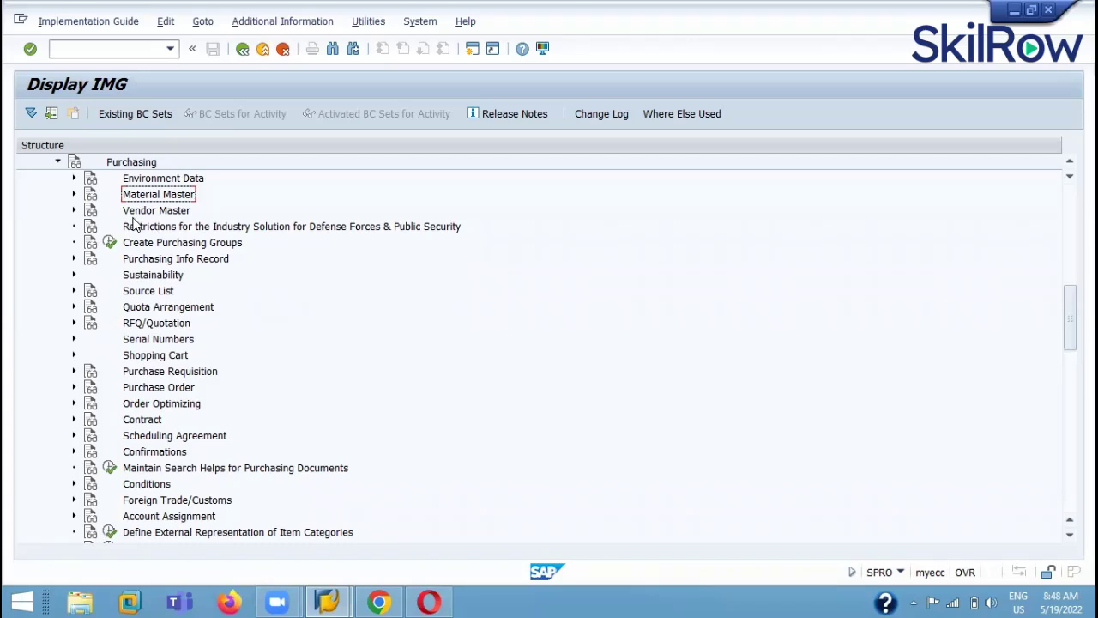
{"action": "left_click", "coordinate": [73, 195]}
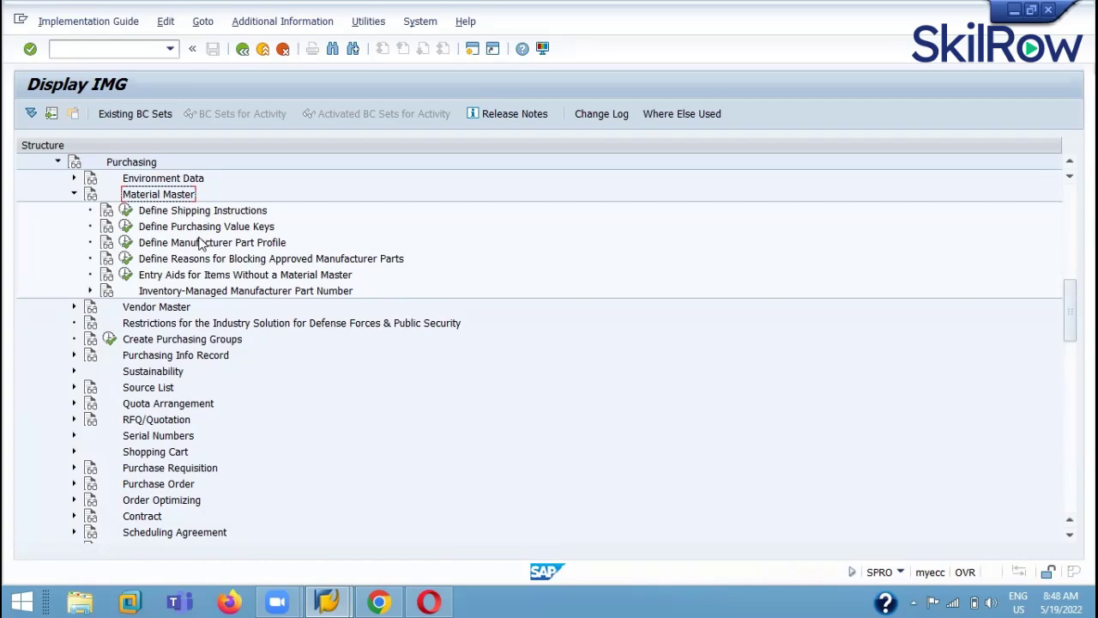
{"action": "left_click", "coordinate": [73, 195]}
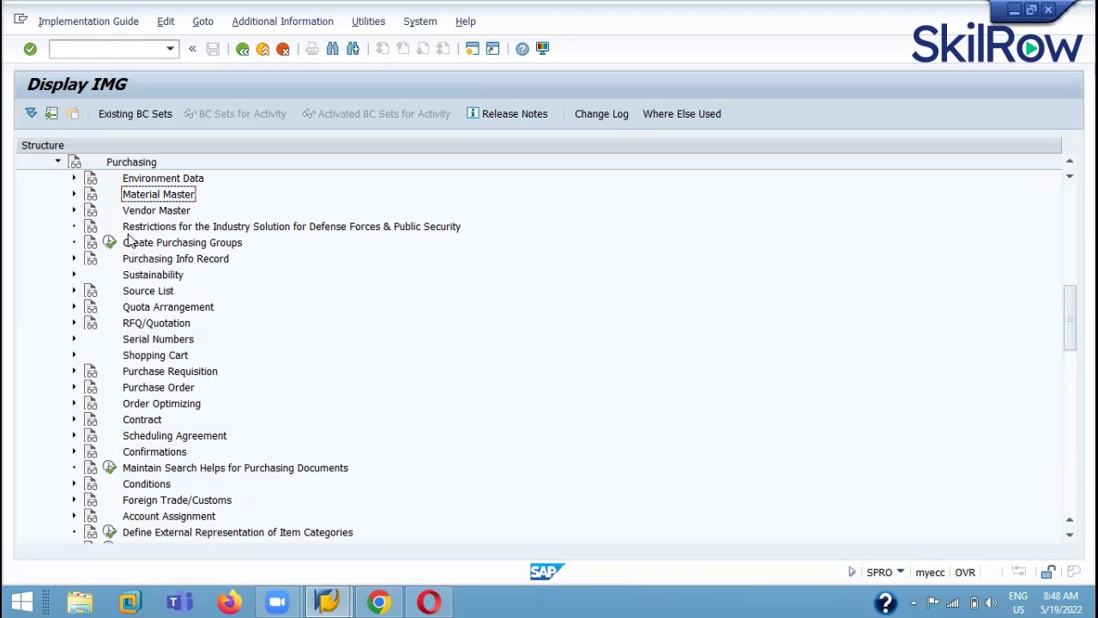
Open the Create Purchasing Groups activity under Materials Management, Purchasing.
{"action": "scroll", "coordinate": [96, 204], "scroll_direction": "up", "scroll_amount": 1}
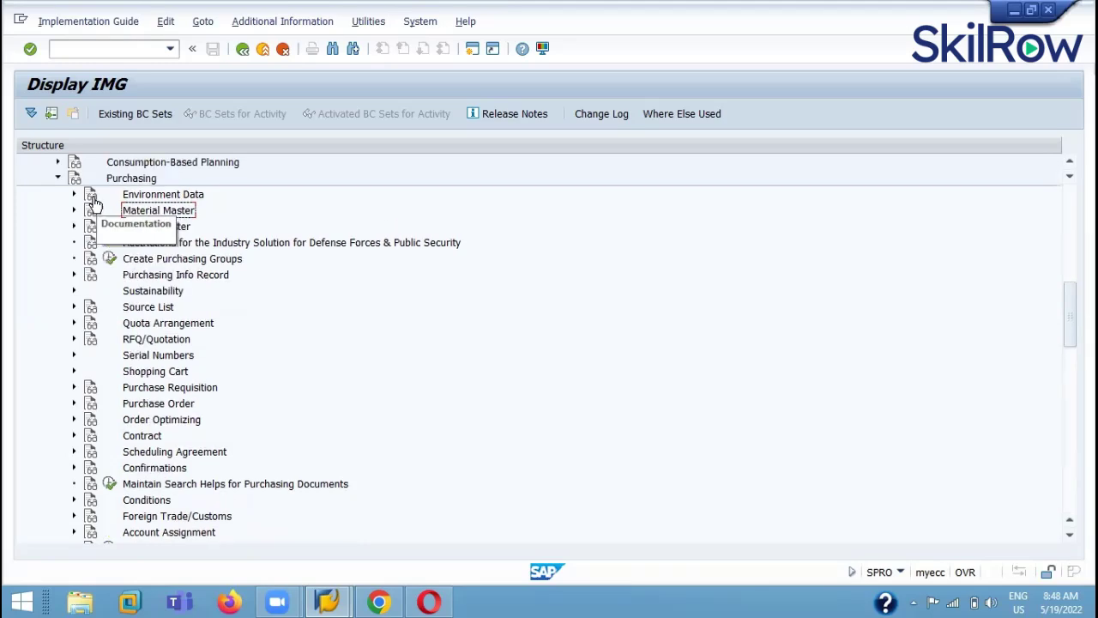
{"action": "left_click", "coordinate": [190, 261]}
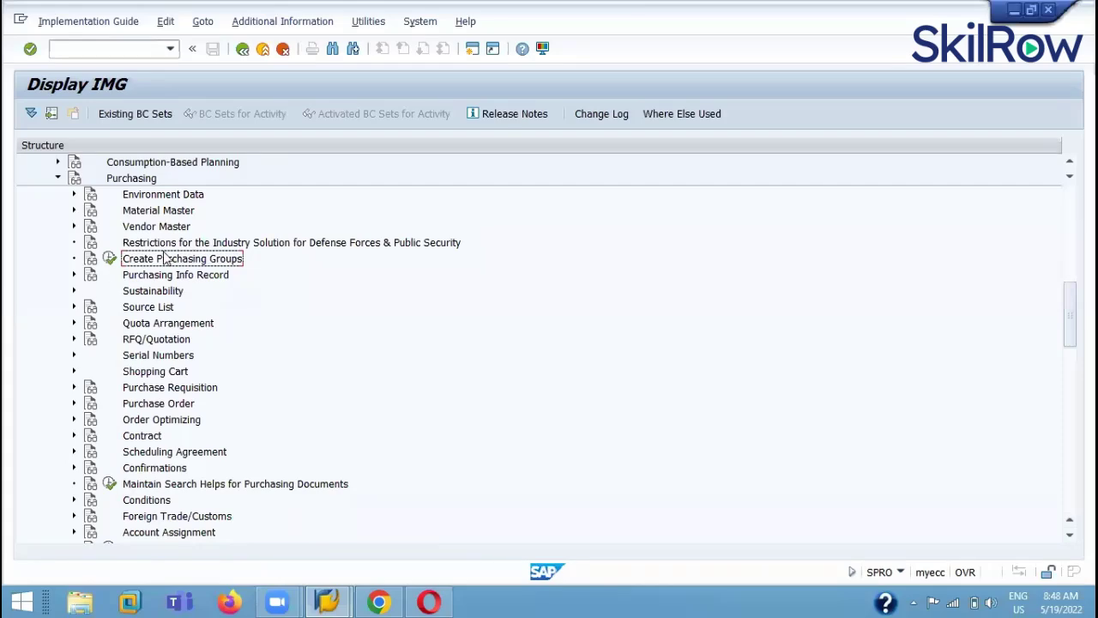
{"action": "scroll", "coordinate": [184, 258], "scroll_direction": "up", "scroll_amount": 3}
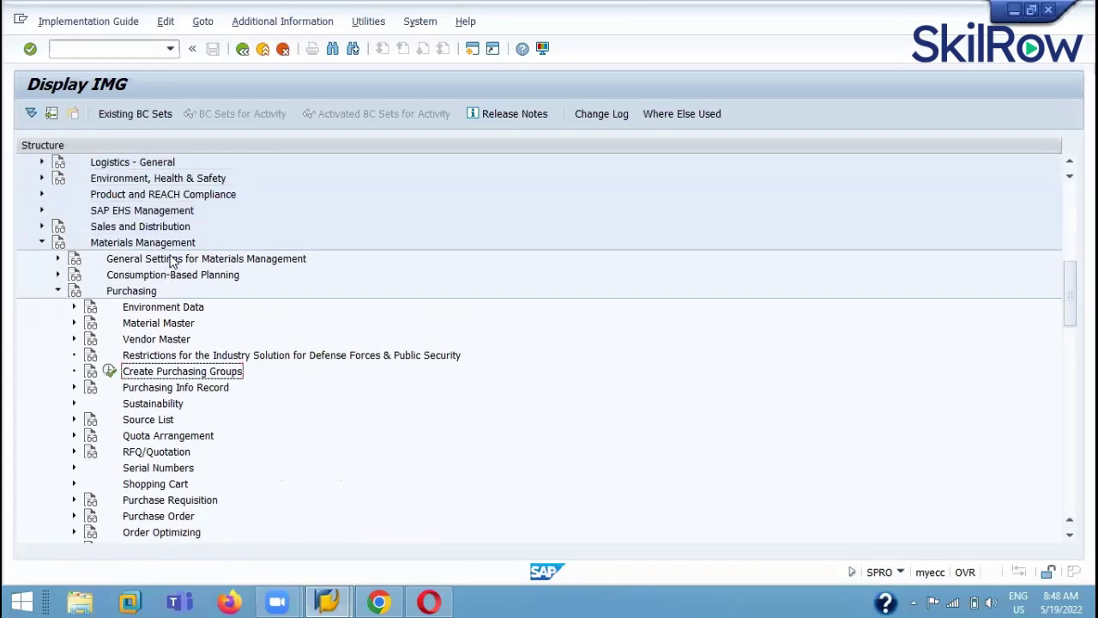
{"action": "left_click", "coordinate": [166, 244]}
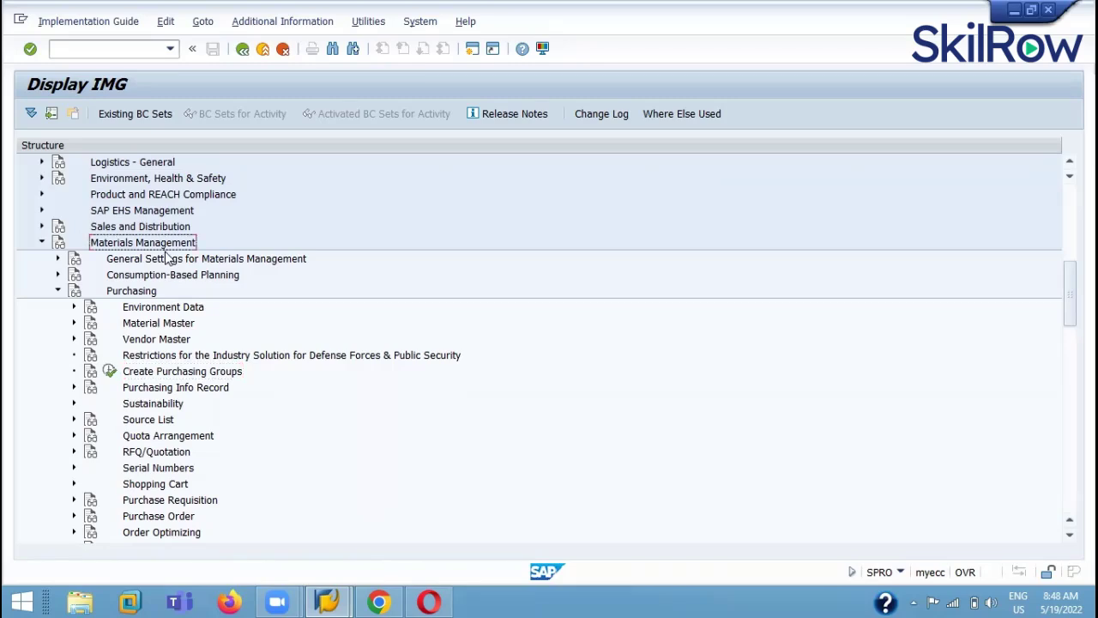
{"action": "left_click", "coordinate": [135, 294]}
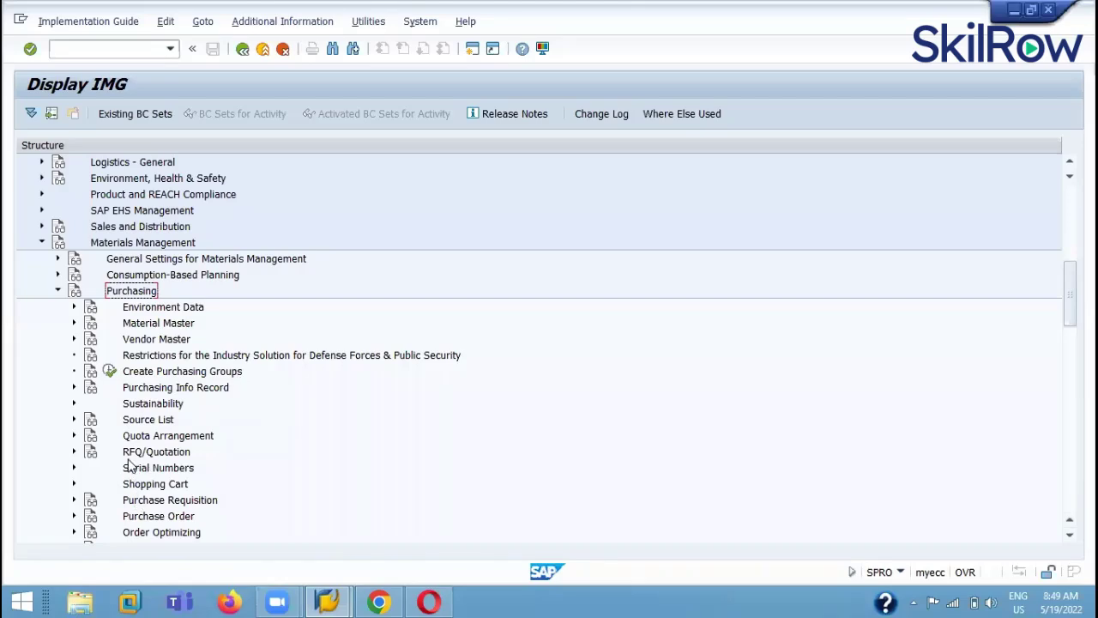
{"action": "left_click", "coordinate": [110, 372]}
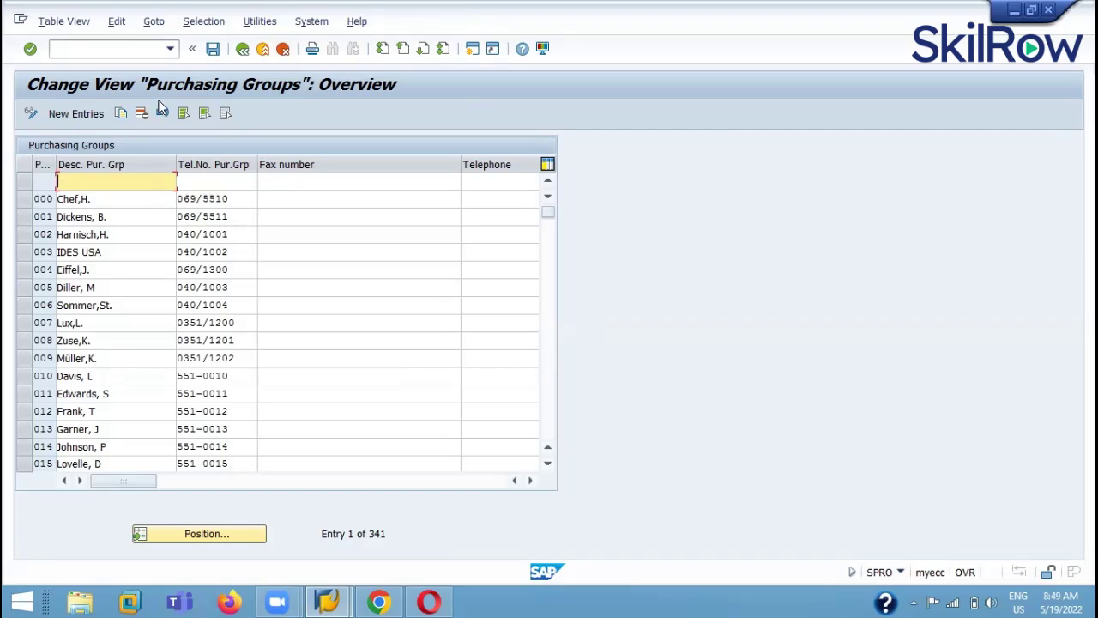
Start new purchasing group entries, widen the Purchasing Group column and enter the codes DP1 and DP2.
{"action": "left_click", "coordinate": [77, 114]}
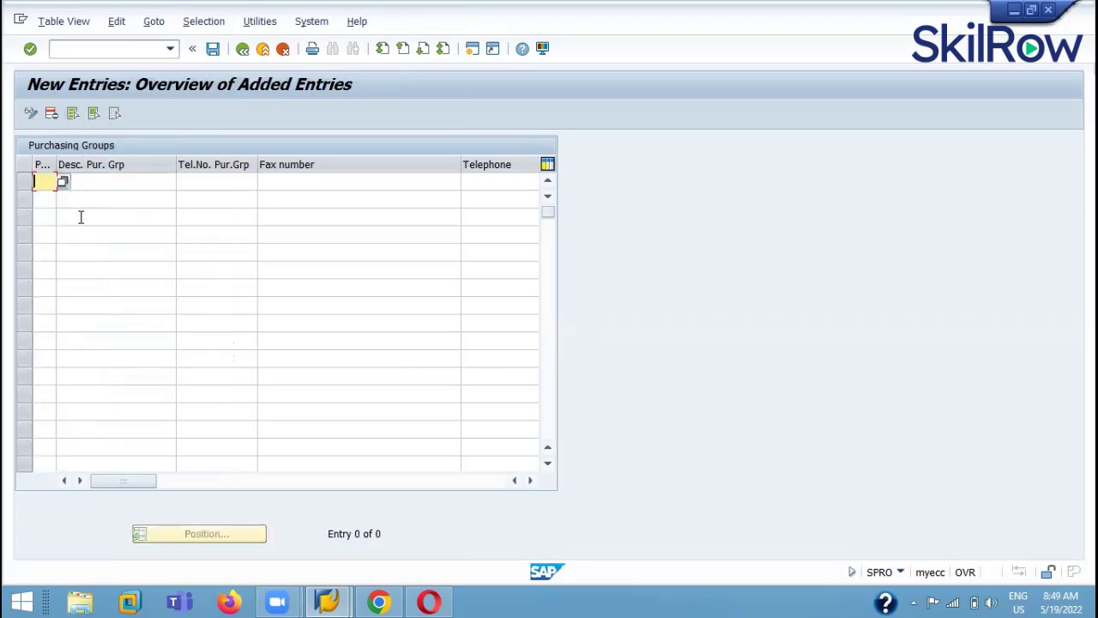
{"action": "left_click_drag", "start_coordinate": [54, 234], "coordinate": [140, 235]}
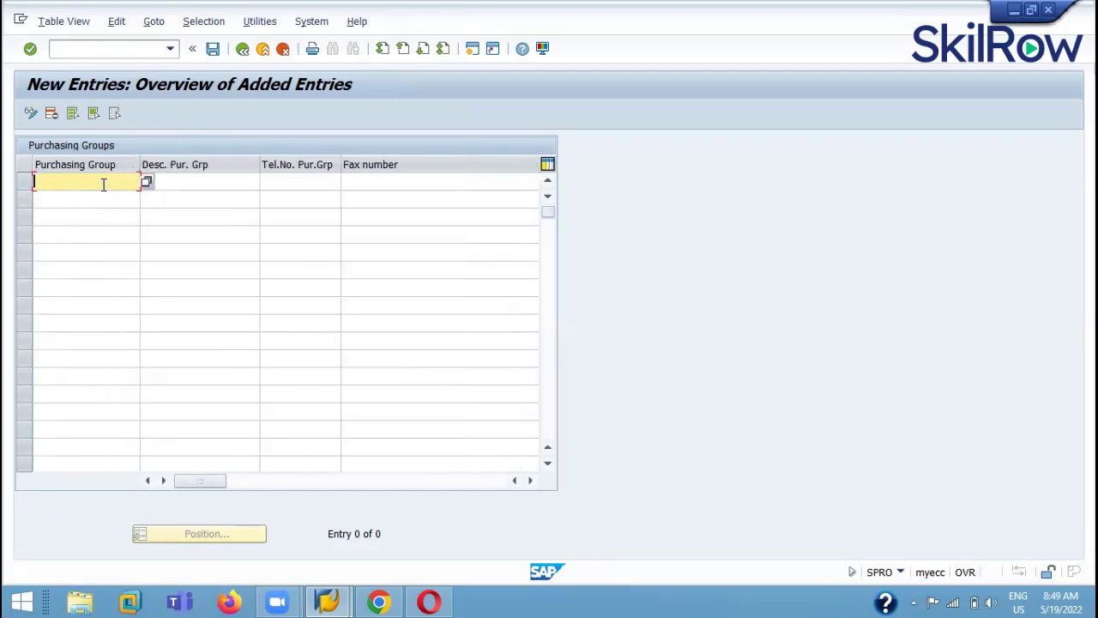
{"action": "type", "text": "DE"}
{"action": "type", "text": "1"}
{"action": "left_click", "coordinate": [97, 203]}
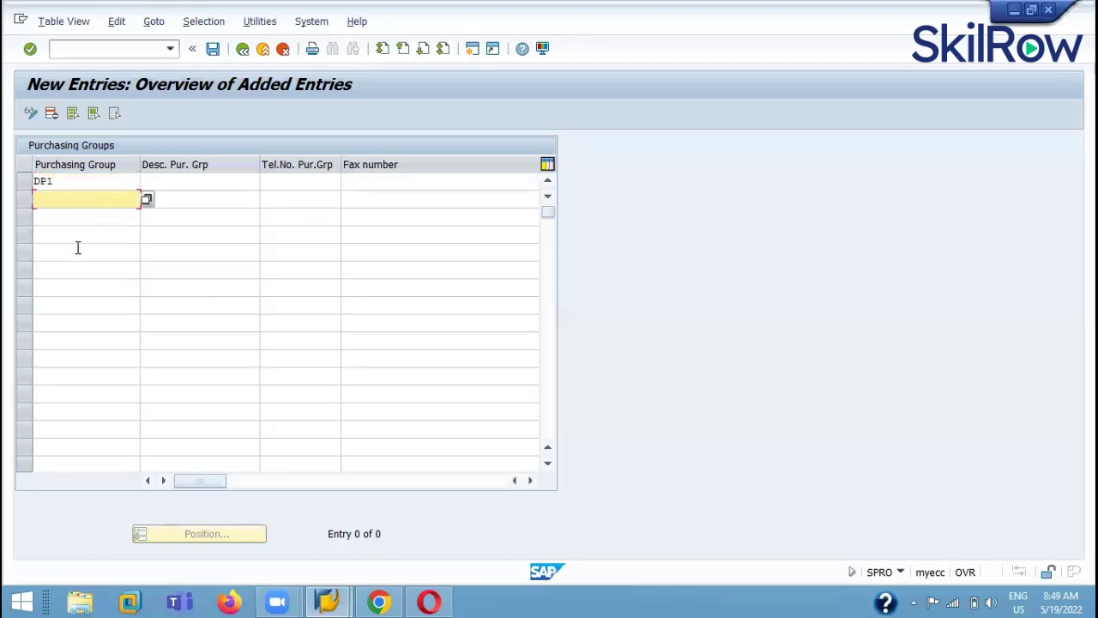
{"action": "type", "text": "DP2"}
Describe purchasing group DP1 as PUR GRP SS - DOVER.
{"action": "left_click", "coordinate": [171, 185]}
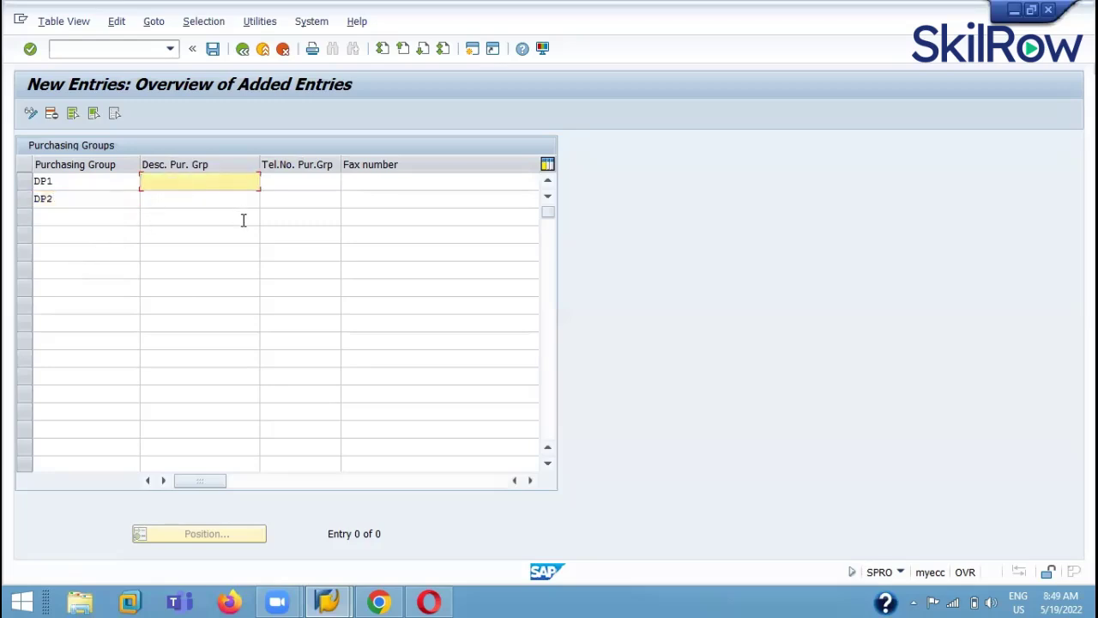
{"action": "type", "text": "PUR G"}
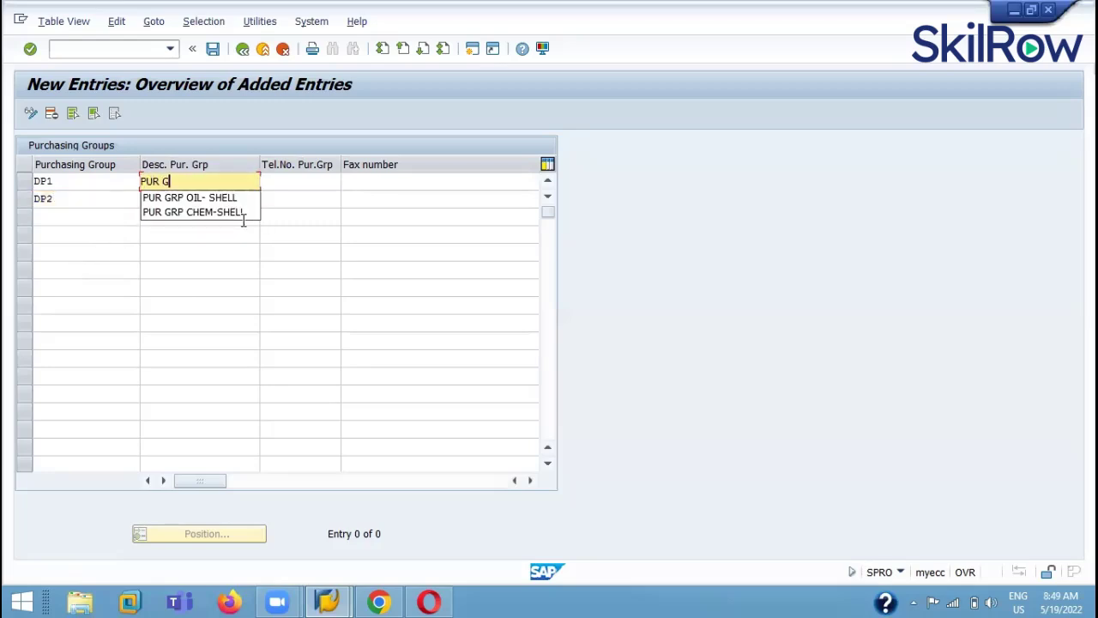
{"action": "type", "text": "RP - S"}
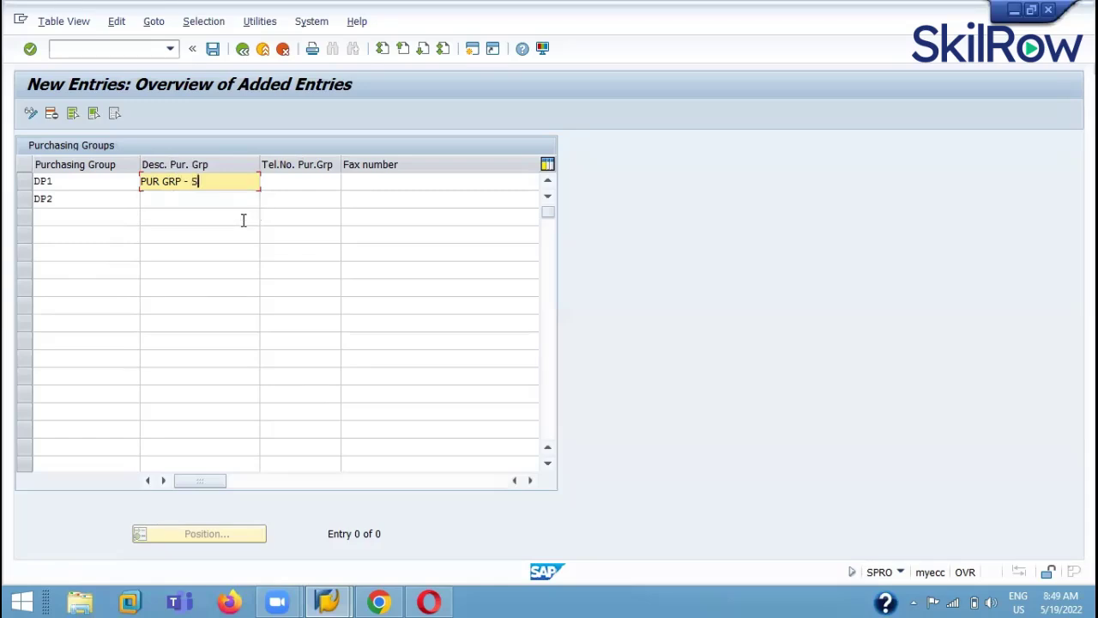
{"action": "type", "text": "S - DOV"}
{"action": "key", "text": "BackSpace"}
{"action": "key", "text": "BackSpace"}
{"action": "key", "text": "BackSpace"}
{"action": "key", "text": "BackSpace"}
{"action": "key", "text": "BackSpace"}
{"action": "key", "text": "BackSpace"}
{"action": "key", "text": "BackSpace"}
{"action": "key", "text": "BackSpace"}
{"action": "key", "text": "BackSpace"}
{"action": "key", "text": "BackSpace"}
{"action": "type", "text": "SS - DOVER"}
Describe purchasing group DP2 as PUR GRP SPR- DOVER and confirm the entries.
{"action": "left_click", "coordinate": [178, 203]}
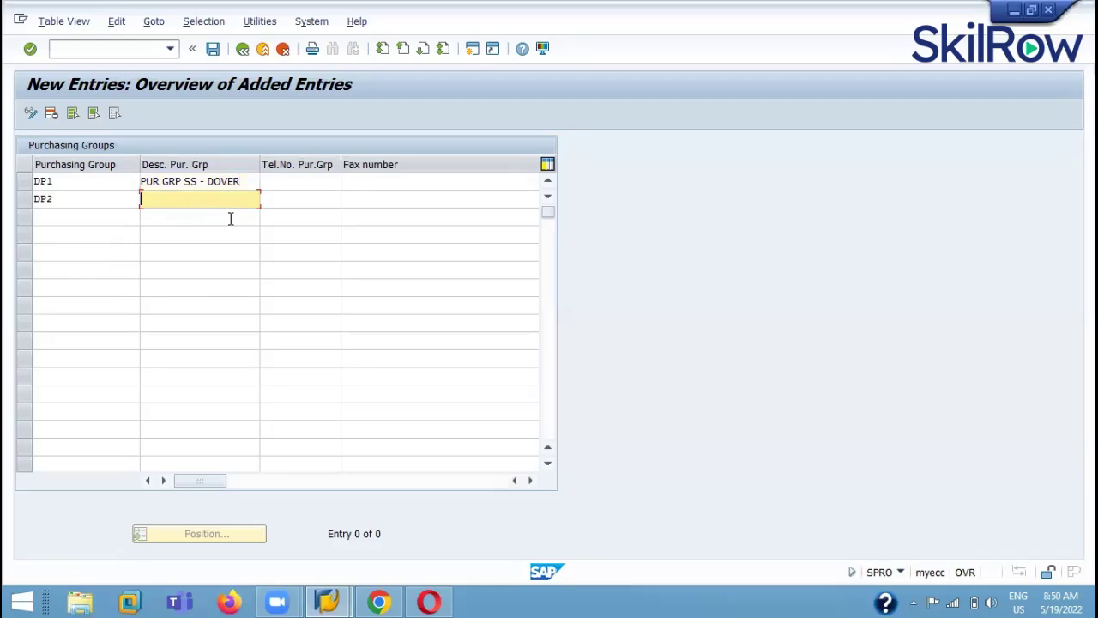
{"action": "type", "text": "PUR GRP"}
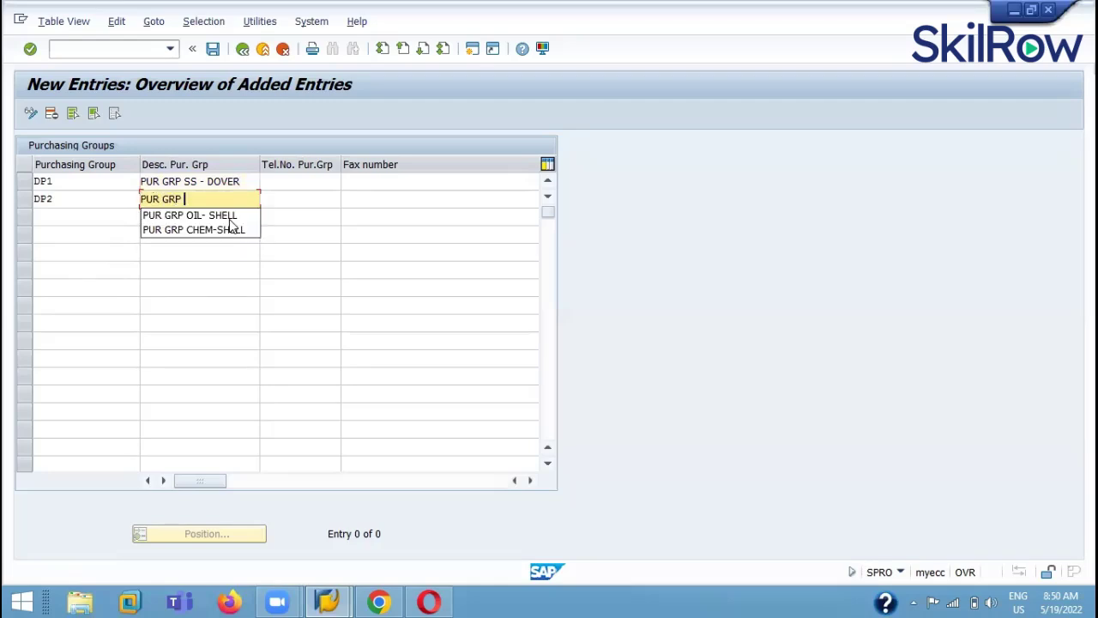
{"action": "type", "text": " SP"}
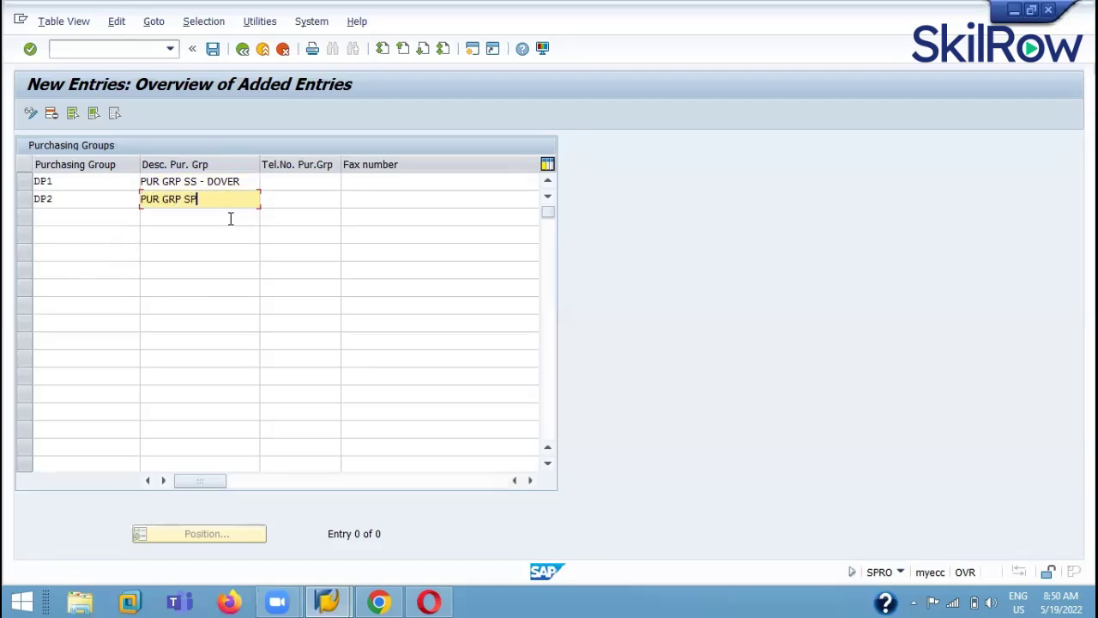
{"action": "type", "text": "R - DOVE"}
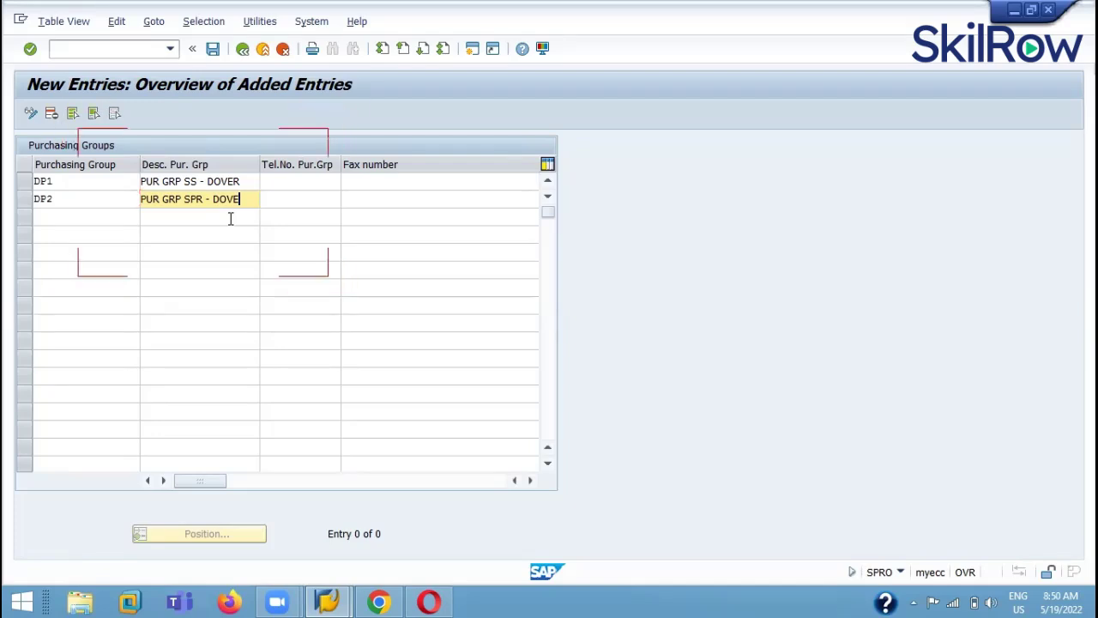
{"action": "key", "text": "Left"}
{"action": "key", "text": "Left"}
{"action": "key", "text": "Left"}
{"action": "key", "text": "Left"}
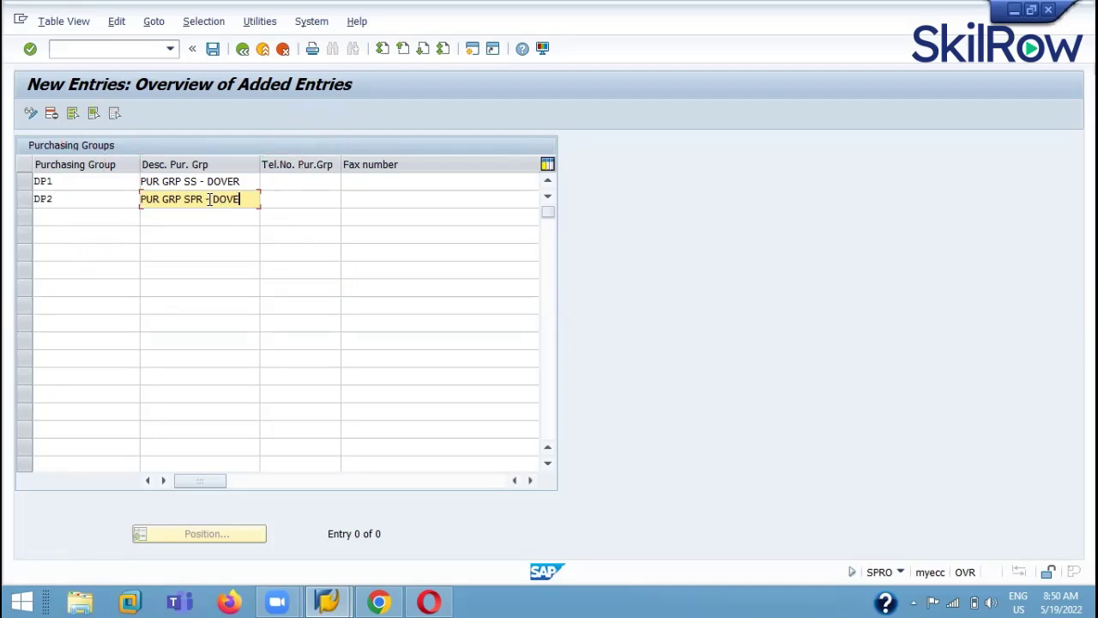
{"action": "key", "text": "BackSpace"}
{"action": "key", "text": "BackSpace"}
{"action": "key", "text": "End"}
{"action": "type", "text": "R"}
{"action": "key", "text": "Return"}
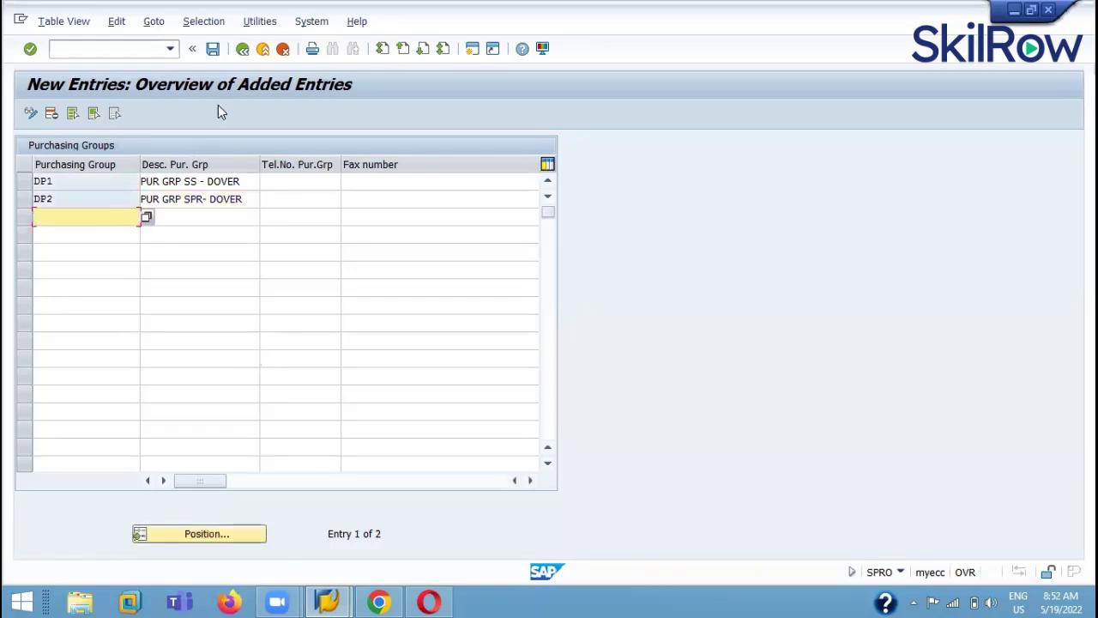
Save the new purchasing groups DP1 and DP2.
{"action": "left_click", "coordinate": [213, 49]}
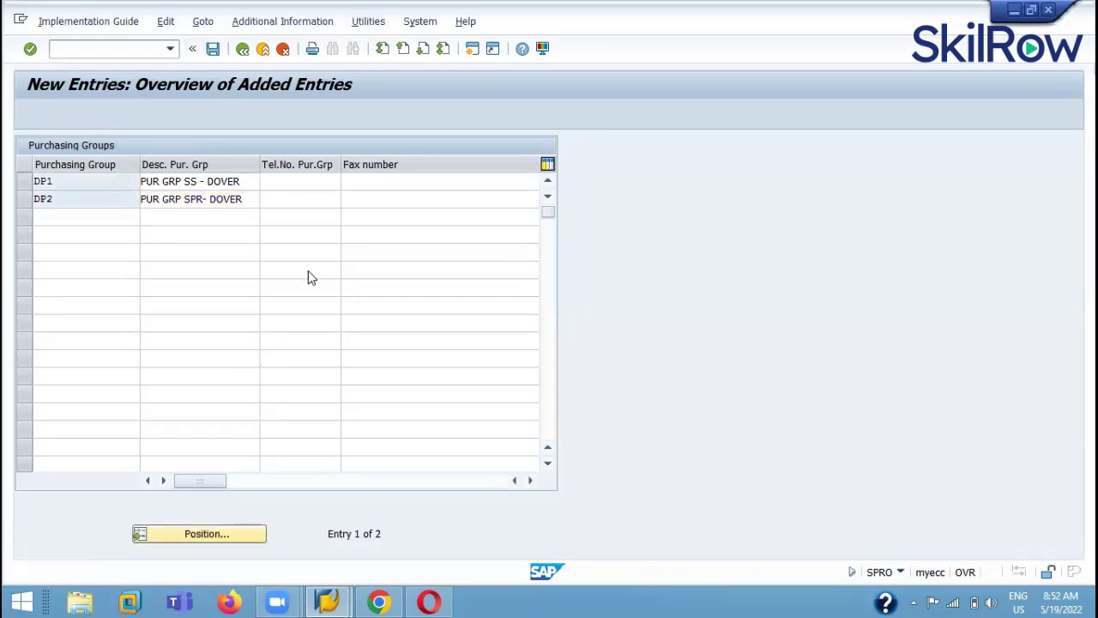
{"action": "left_click", "coordinate": [280, 298]}
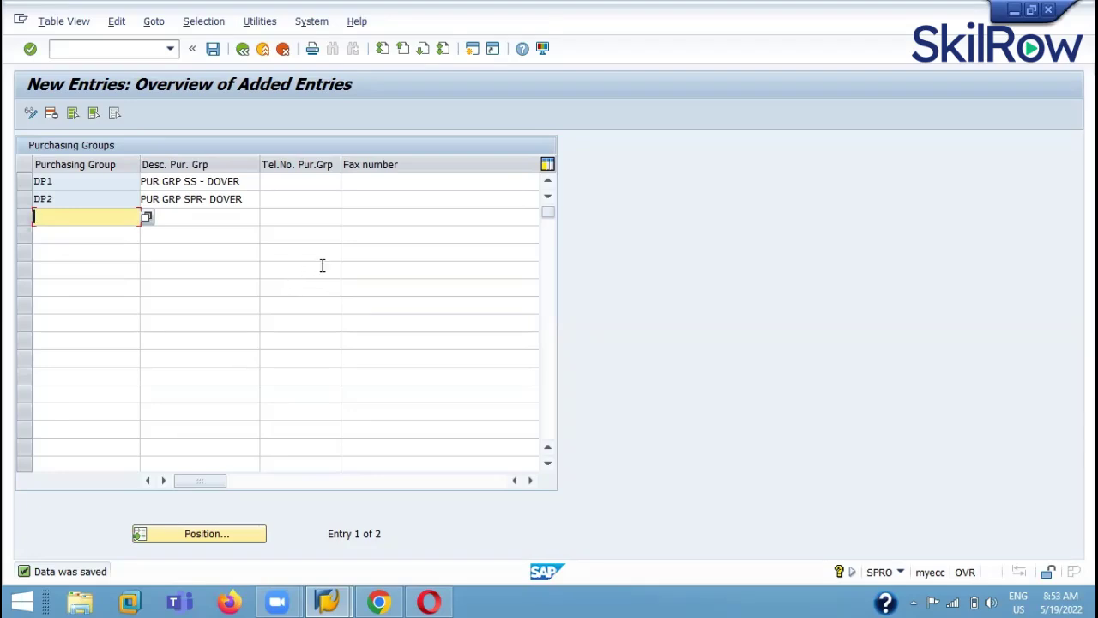
{"action": "left_click", "coordinate": [245, 218]}
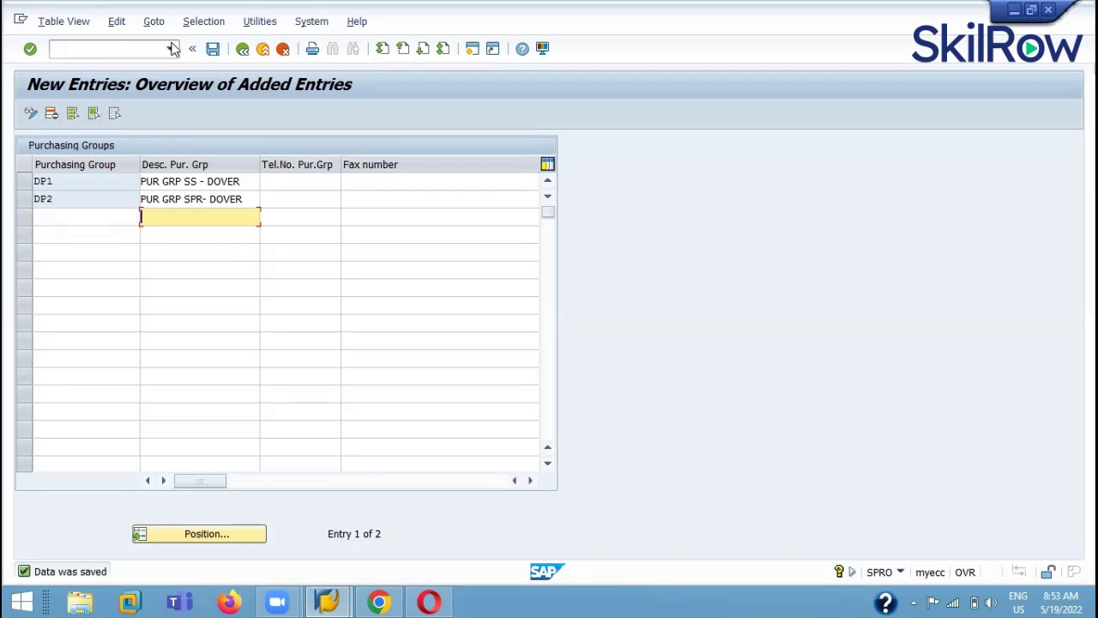
Return to the implementation guide and collapse the Purchasing node under Materials Management.
{"action": "left_click", "coordinate": [244, 50]}
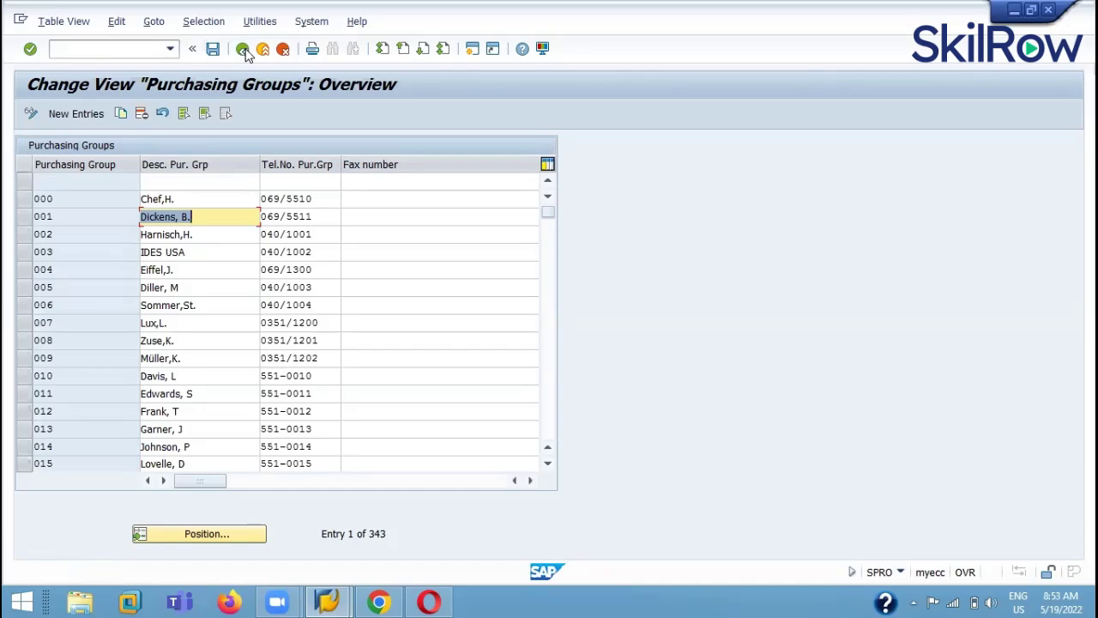
{"action": "left_click", "coordinate": [244, 50]}
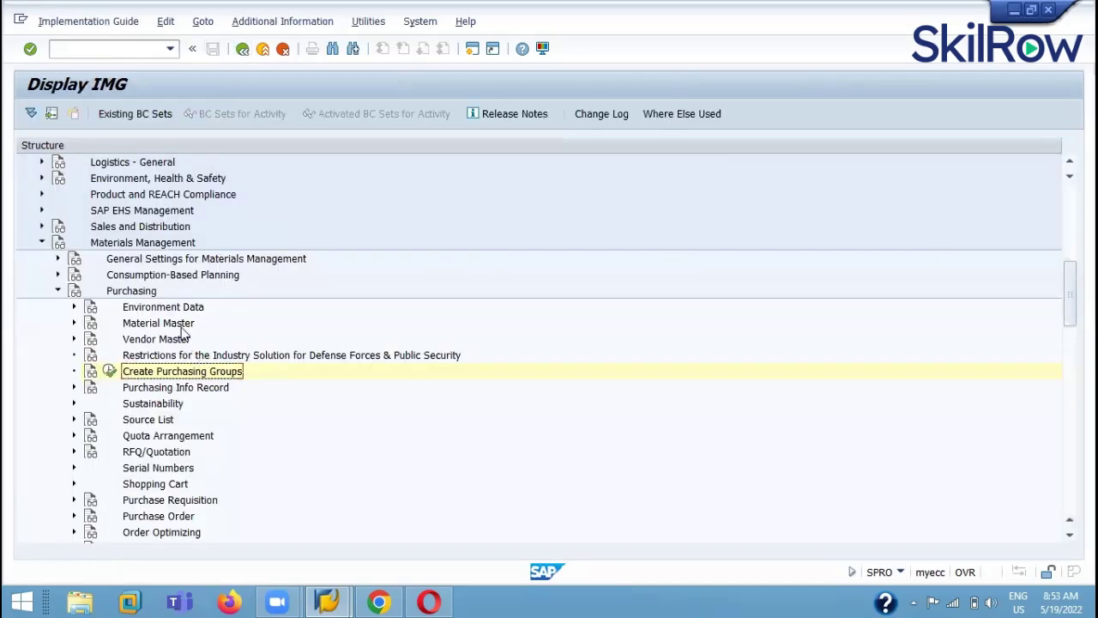
{"action": "left_click", "coordinate": [57, 290]}
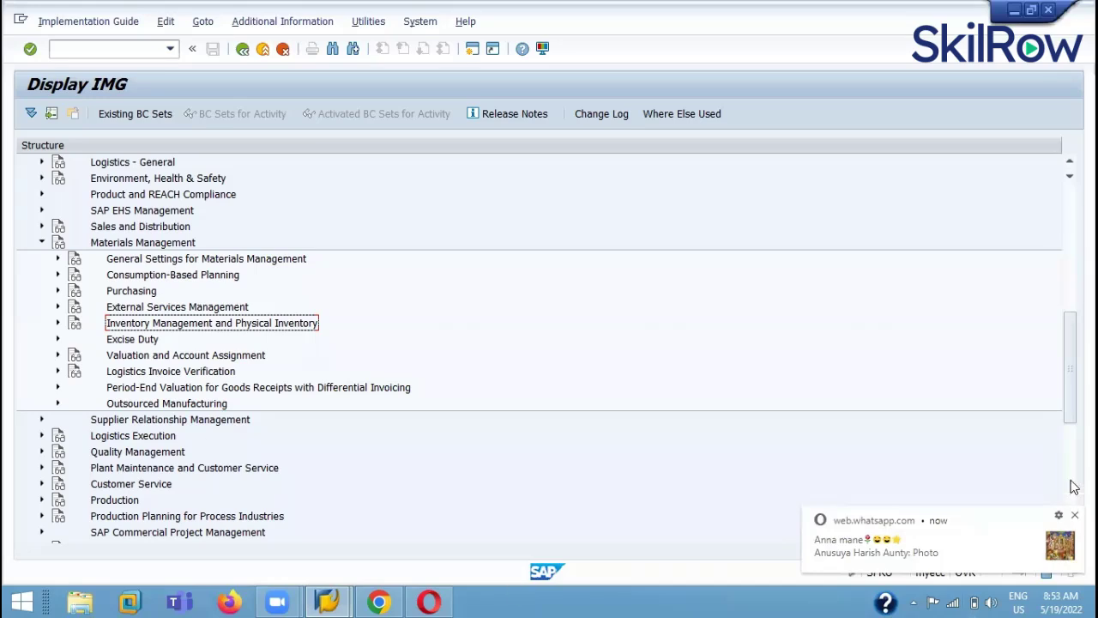
Open Carry Out Overall Maintenance of Plant Parameters under Consumption-Based Planning in the Materials Management customizing.
{"action": "left_click", "coordinate": [1073, 518]}
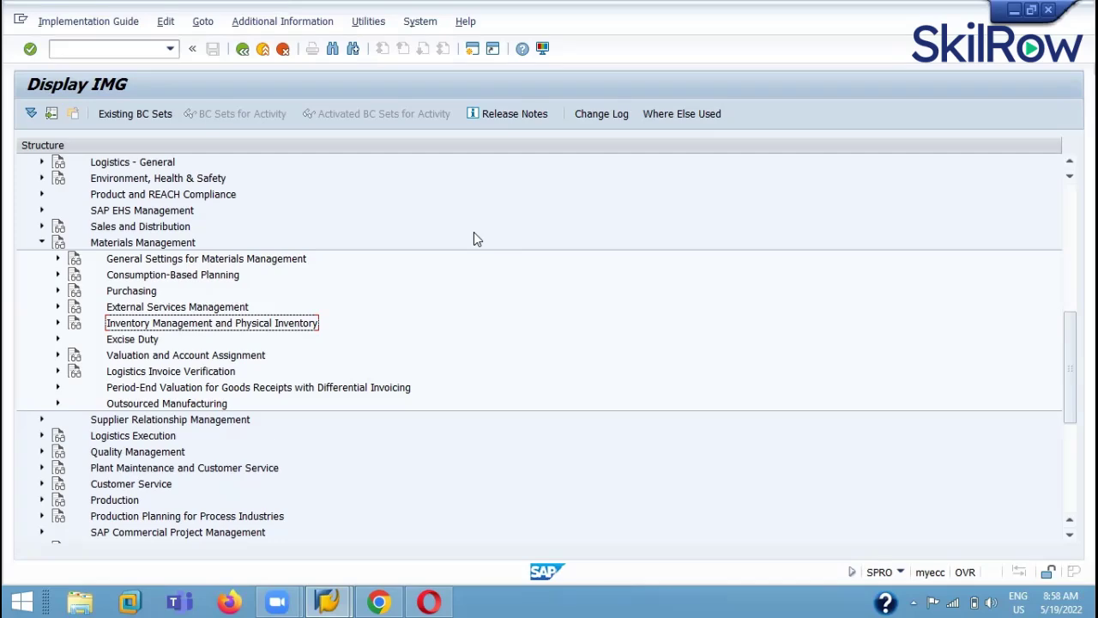
{"action": "scroll", "coordinate": [232, 301], "scroll_direction": "up", "scroll_amount": 3}
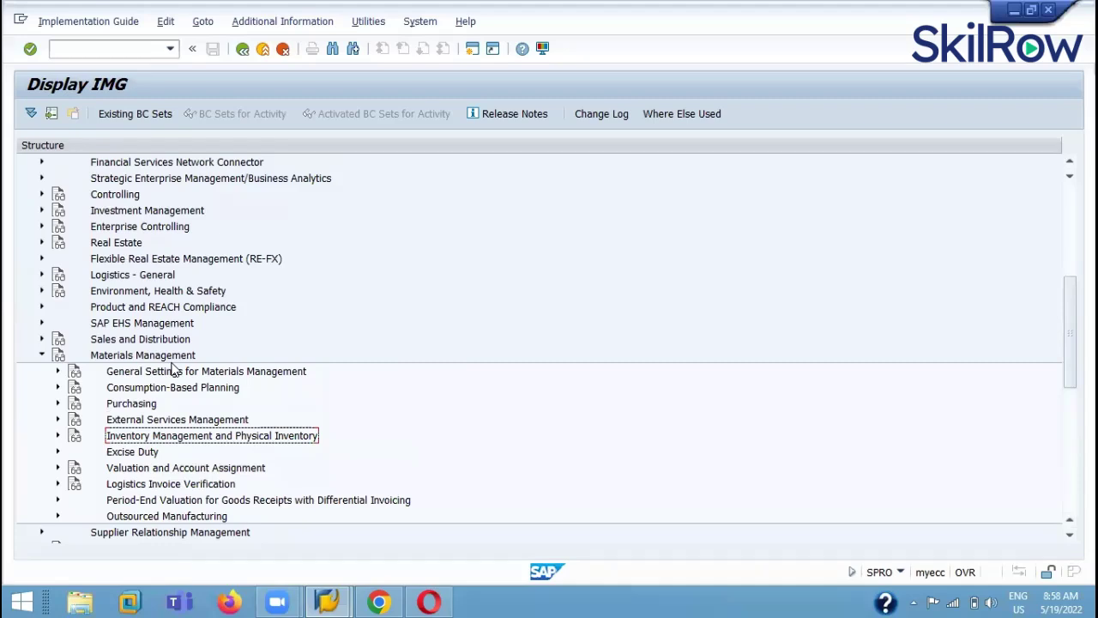
{"action": "scroll", "coordinate": [174, 369], "scroll_direction": "down", "scroll_amount": 1}
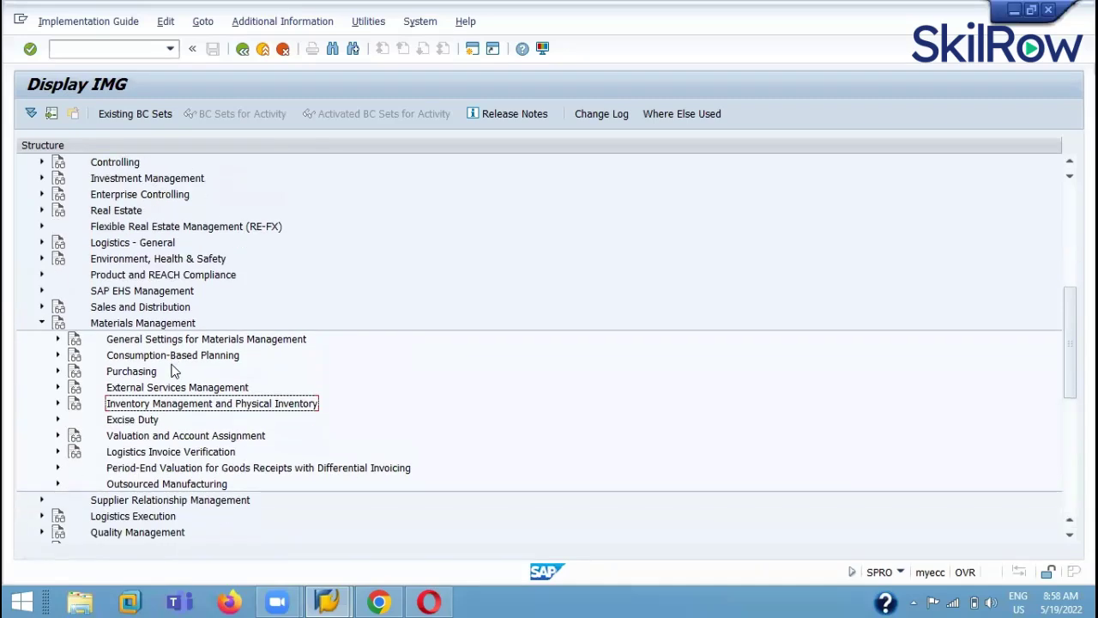
{"action": "scroll", "coordinate": [174, 371], "scroll_direction": "down", "scroll_amount": 1}
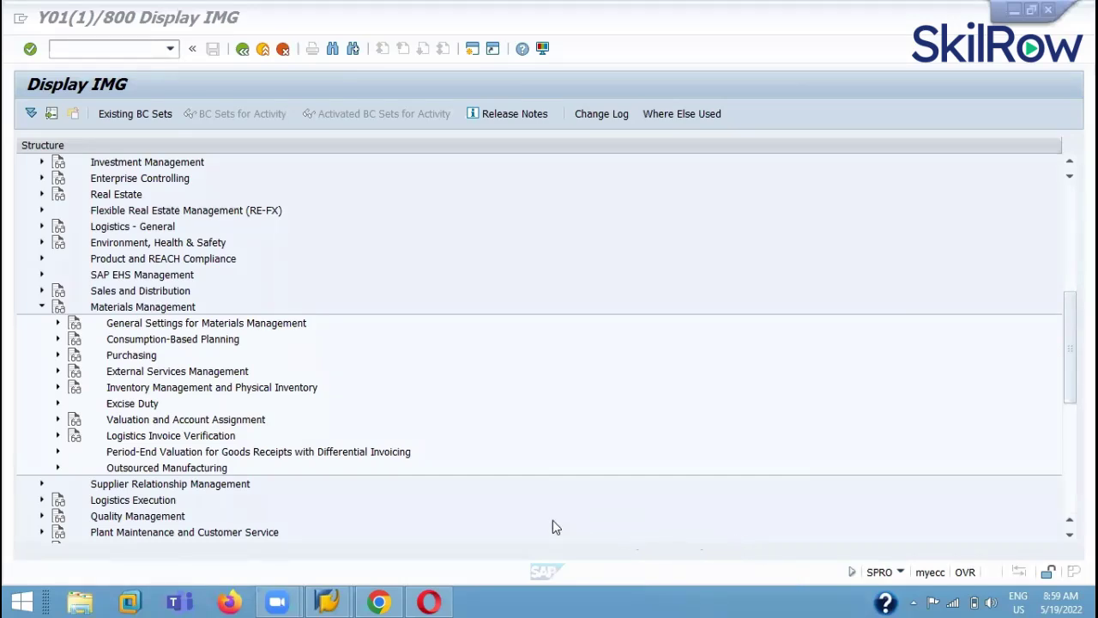
{"action": "left_click", "coordinate": [136, 314]}
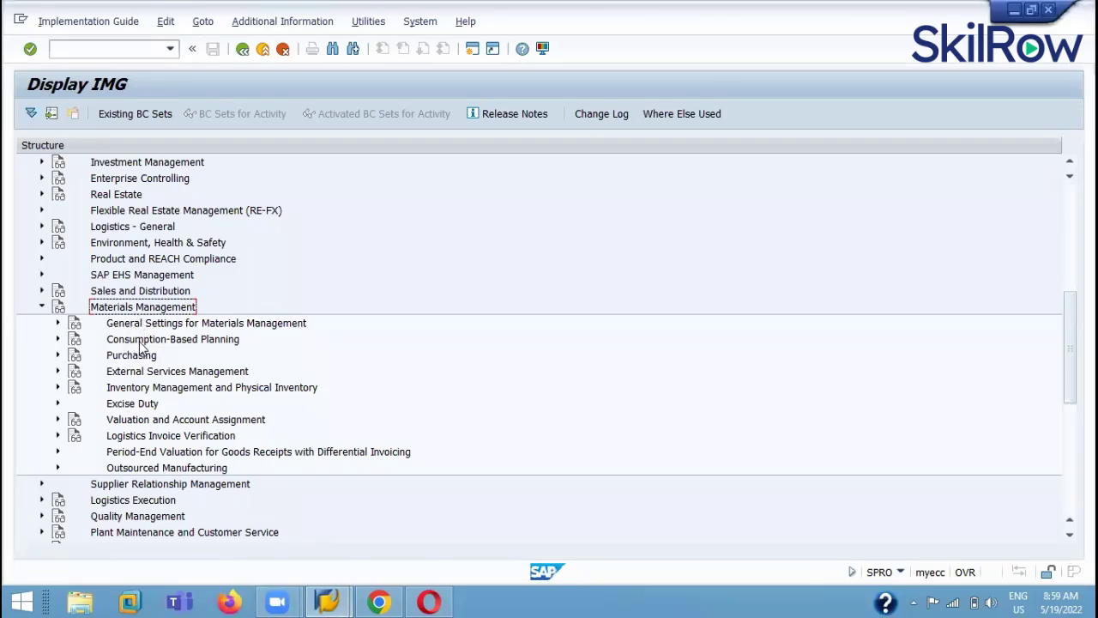
{"action": "left_click", "coordinate": [148, 341]}
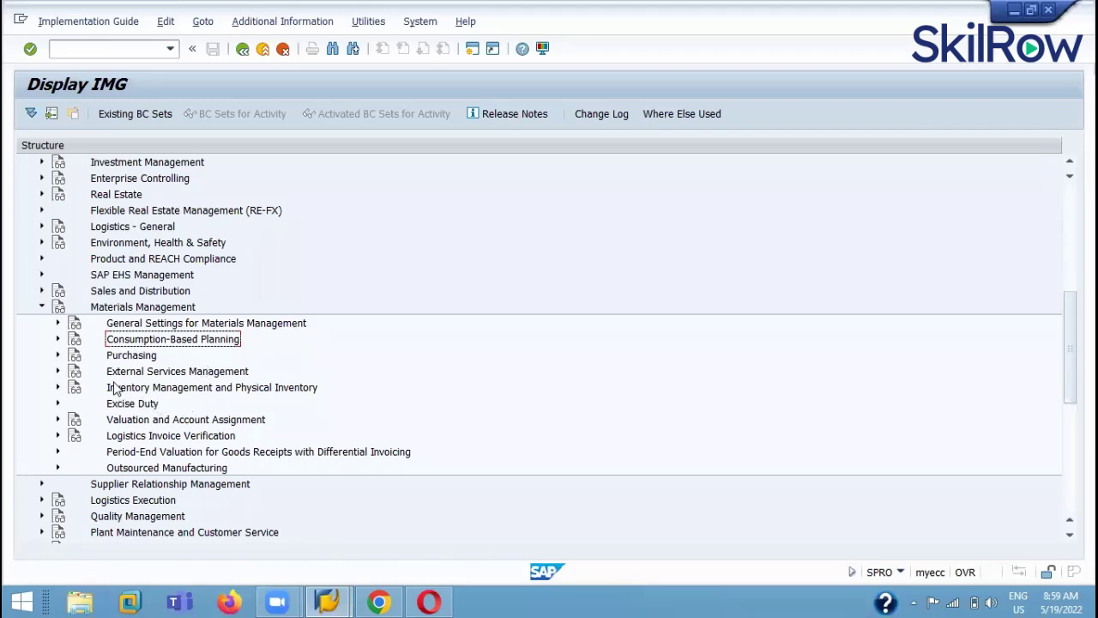
{"action": "left_click", "coordinate": [58, 339]}
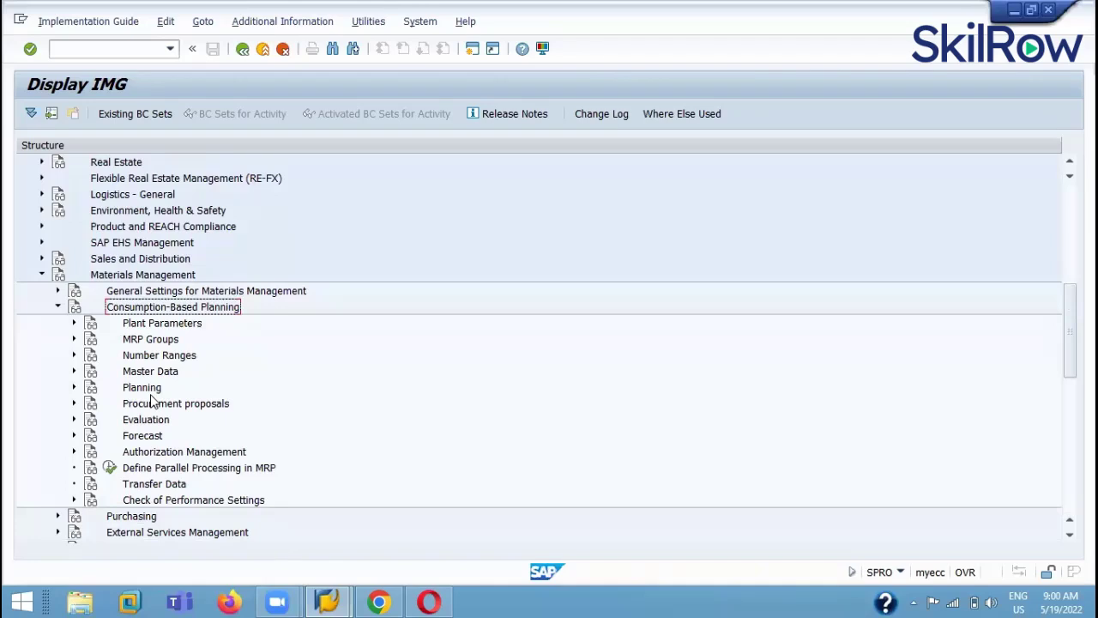
{"action": "left_click", "coordinate": [165, 324]}
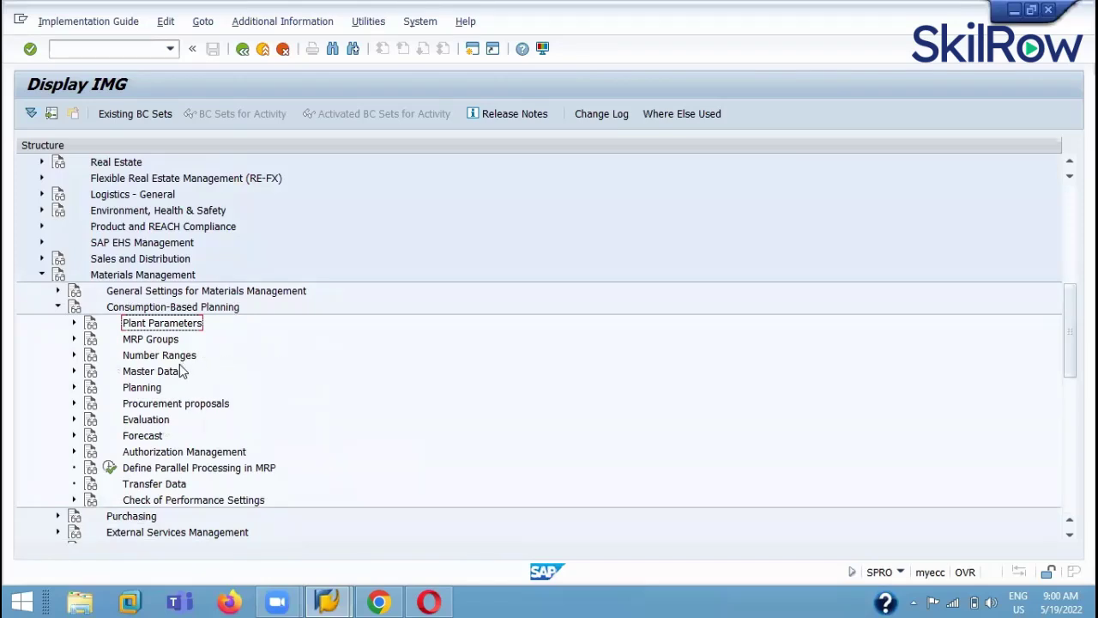
{"action": "left_click", "coordinate": [75, 323]}
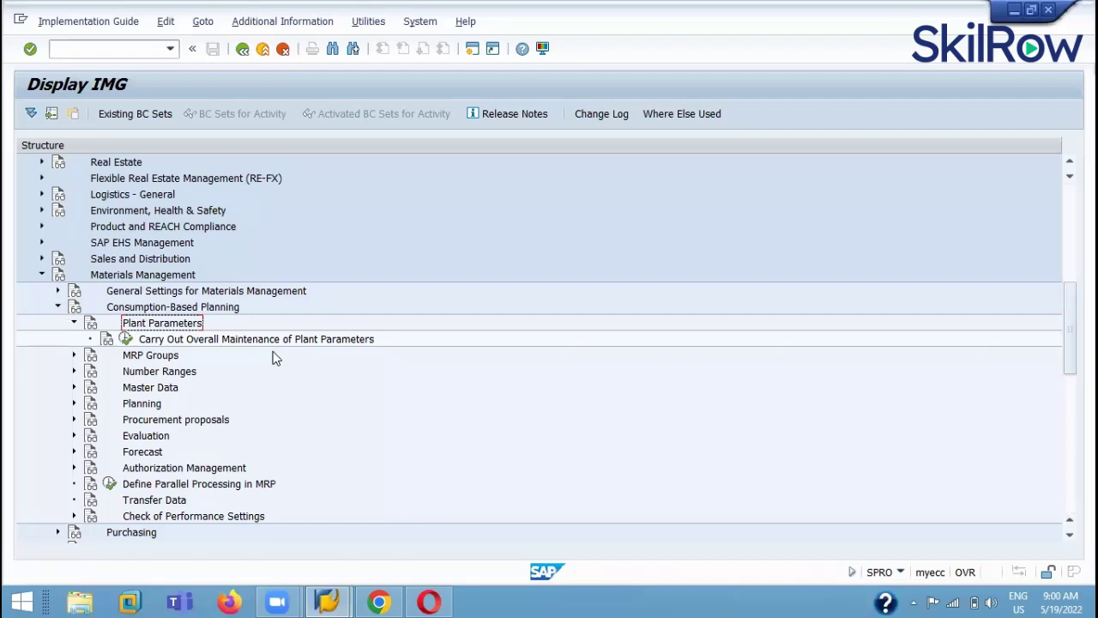
{"action": "left_click", "coordinate": [125, 339]}
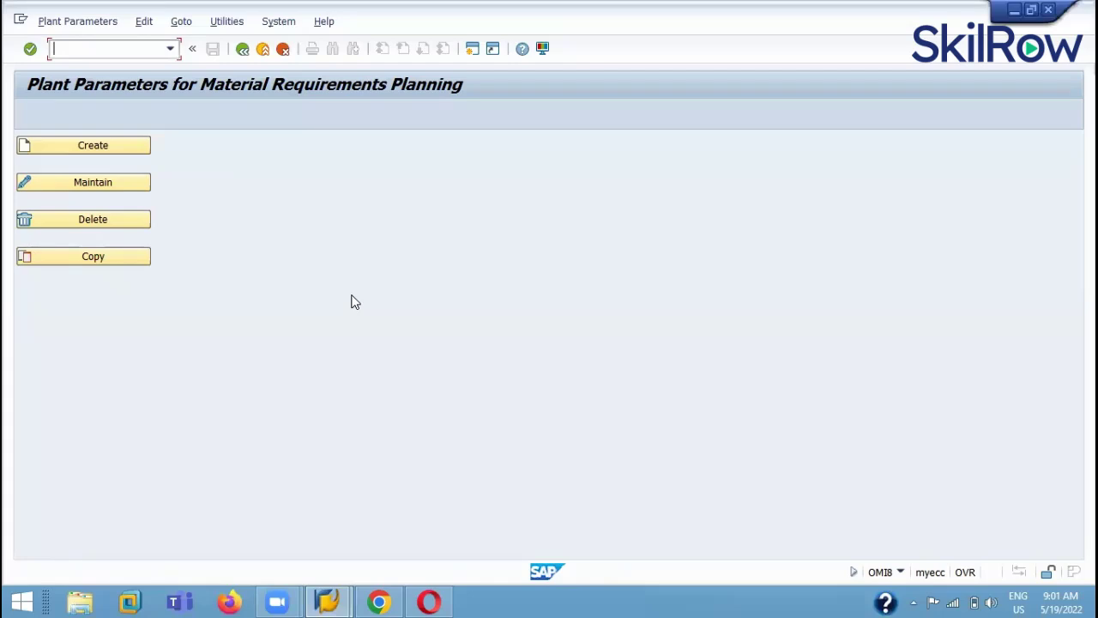
Create MRP plant parameters for plant DER1 and record them in the proposed customizing request.
{"action": "left_click", "coordinate": [134, 150]}
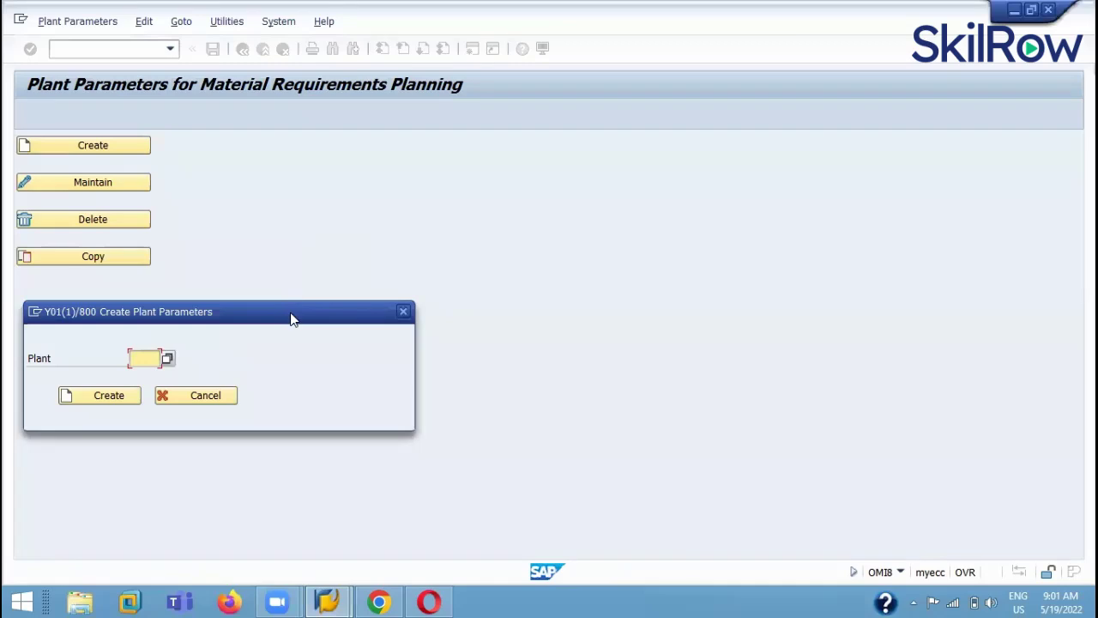
{"action": "left_click_drag", "start_coordinate": [331, 312], "coordinate": [486, 240]}
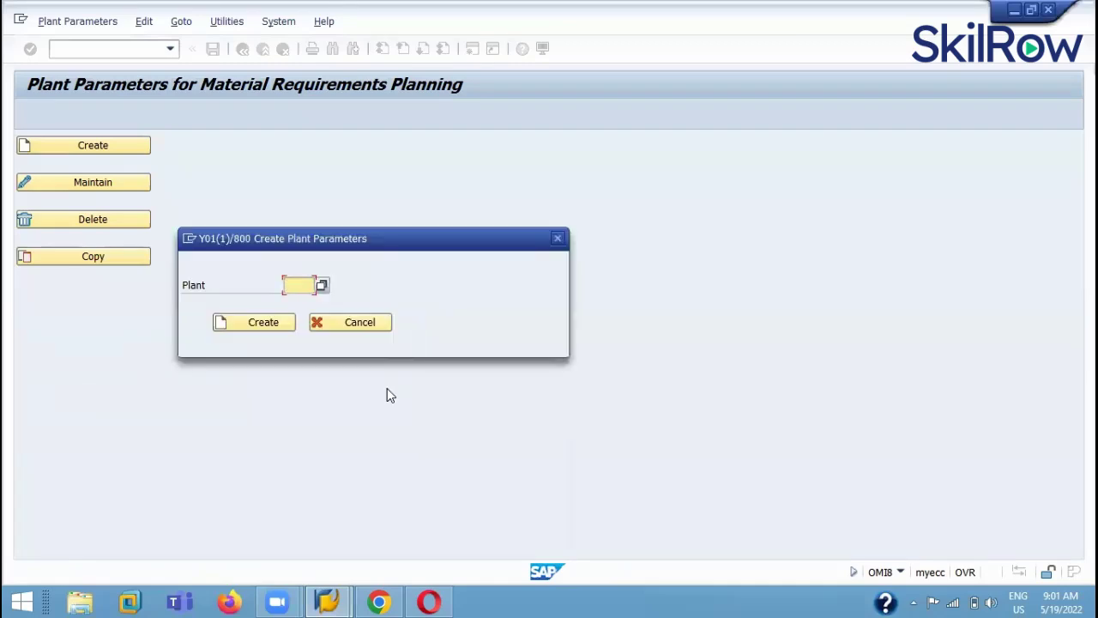
{"action": "type", "text": "DER1"}
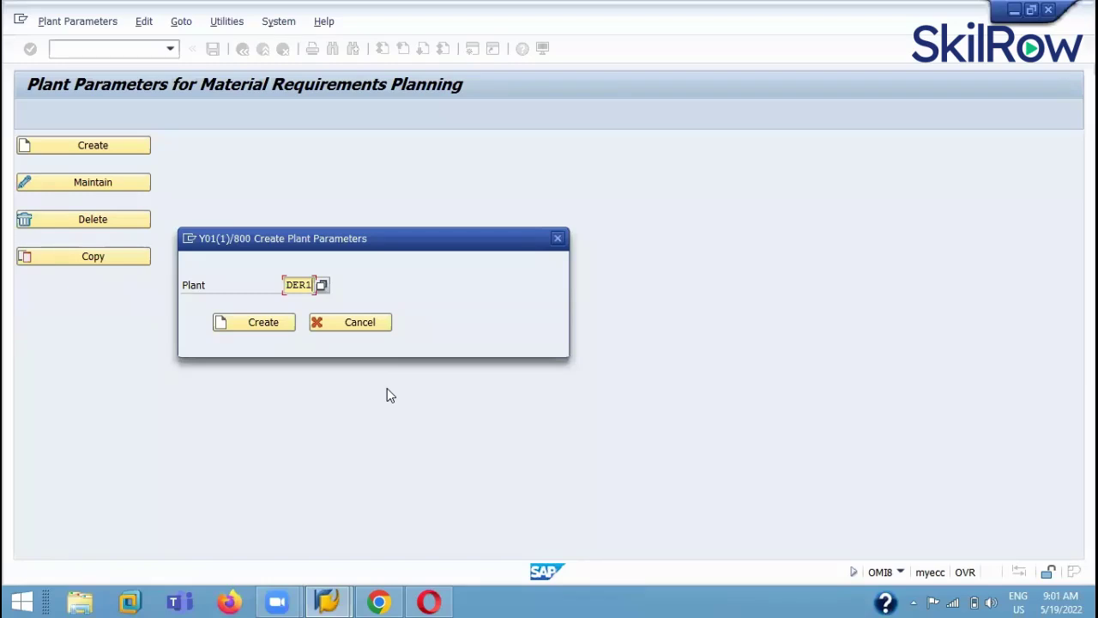
{"action": "left_click", "coordinate": [268, 326]}
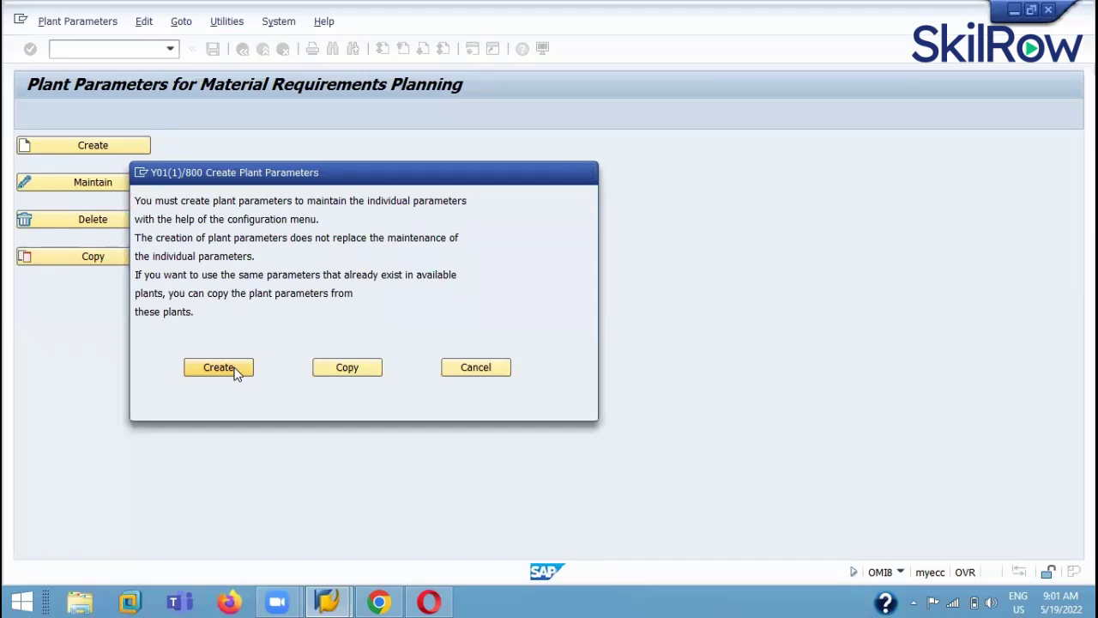
{"action": "left_click", "coordinate": [218, 368]}
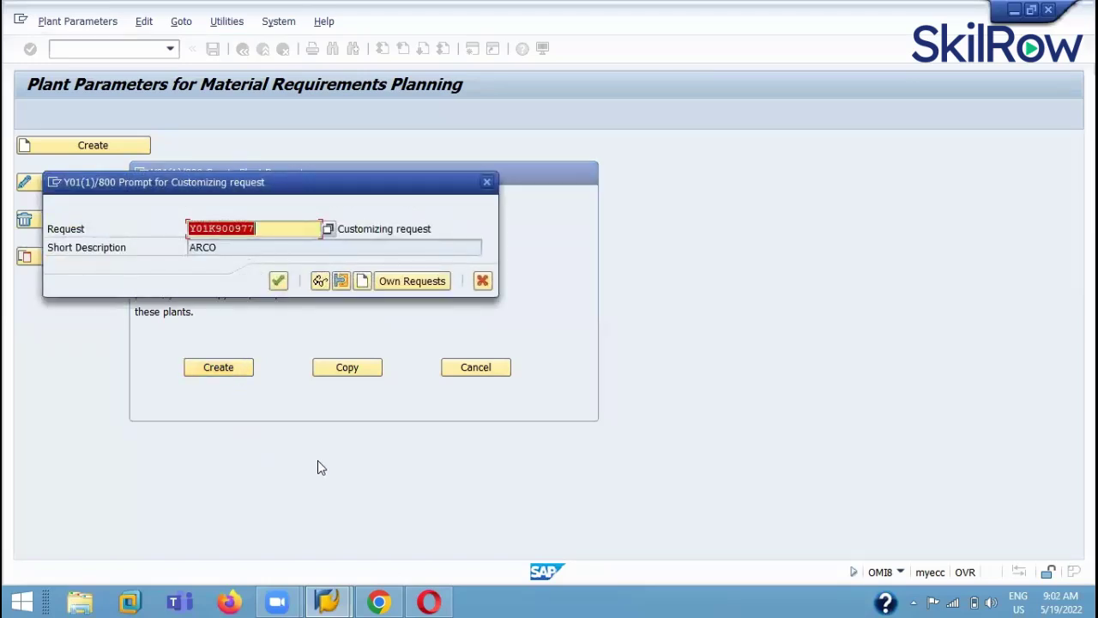
{"action": "left_click", "coordinate": [279, 281]}
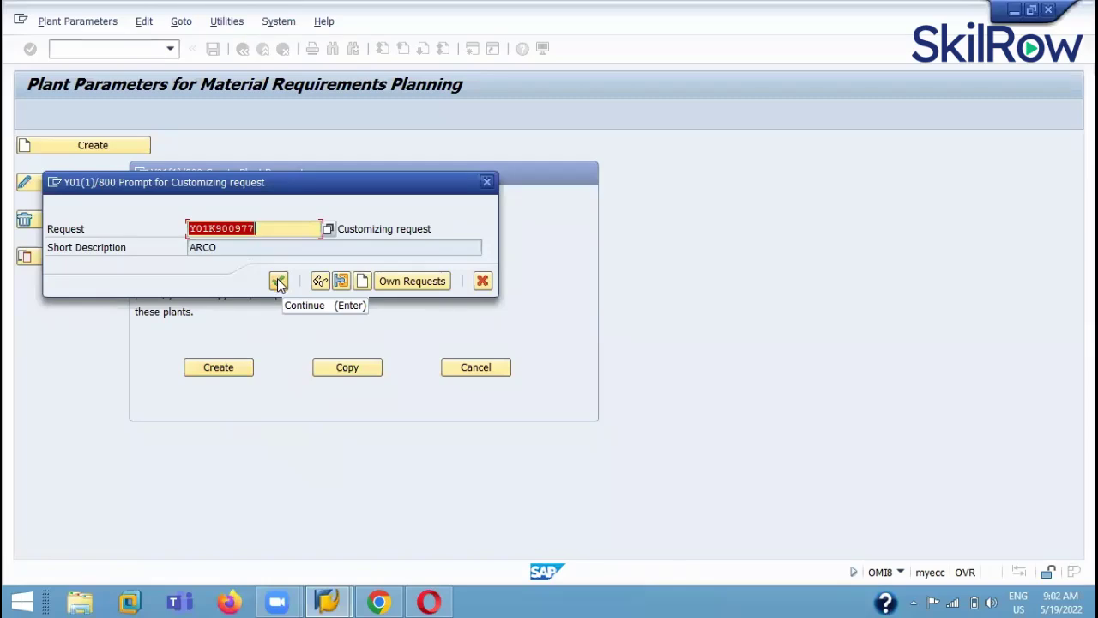
{"action": "left_click", "coordinate": [279, 283]}
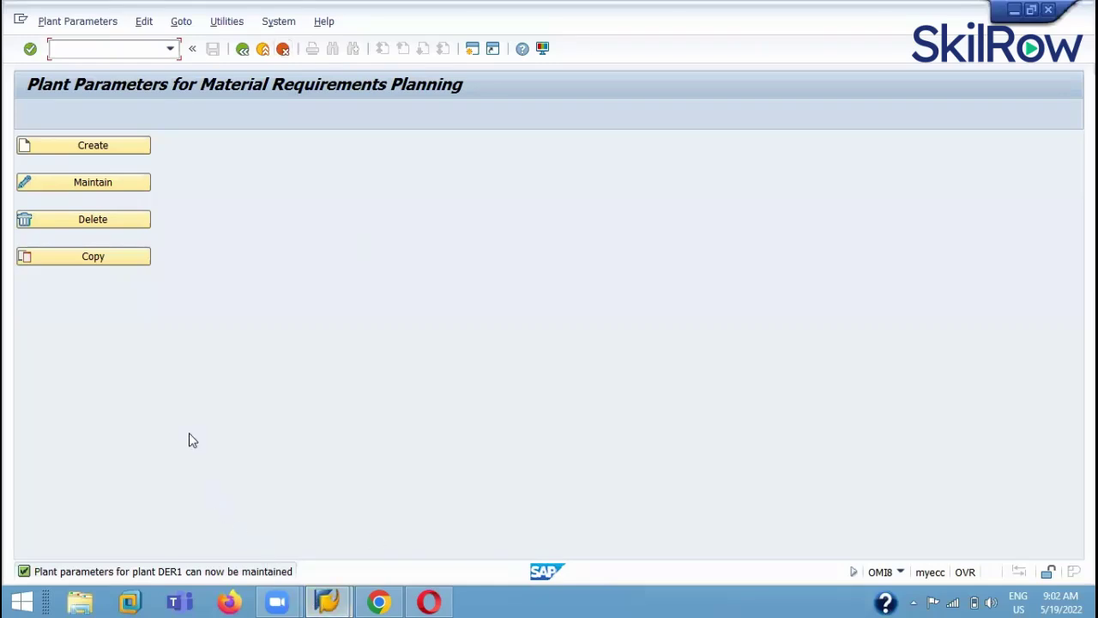
Open the plant parameters of plant DER1 for maintenance.
{"action": "left_click", "coordinate": [111, 182]}
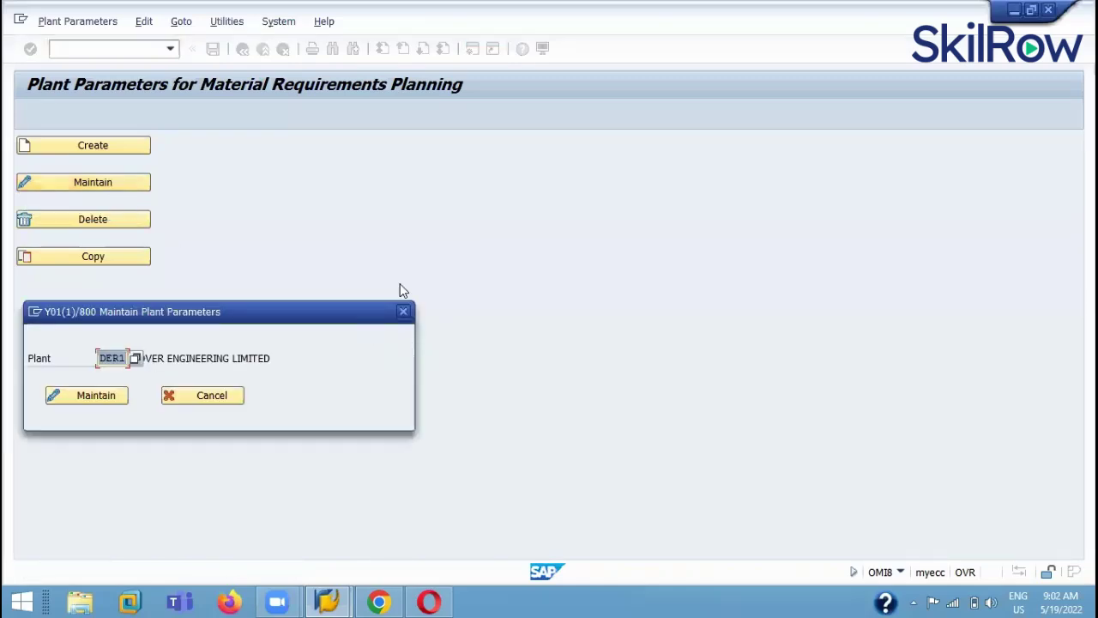
{"action": "left_click", "coordinate": [300, 254]}
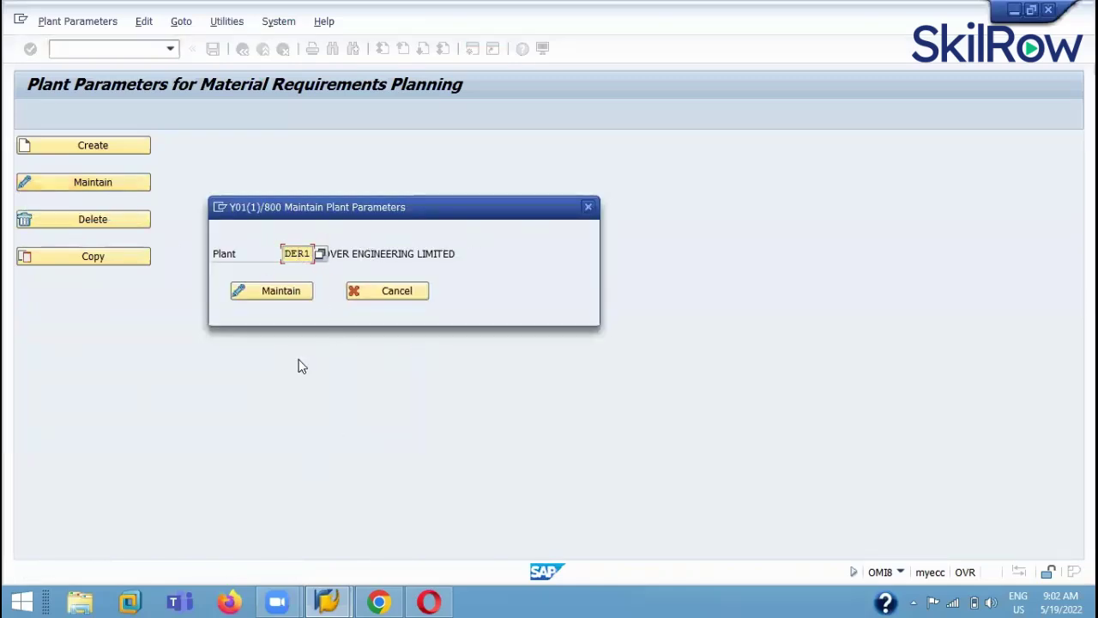
{"action": "left_click", "coordinate": [353, 254]}
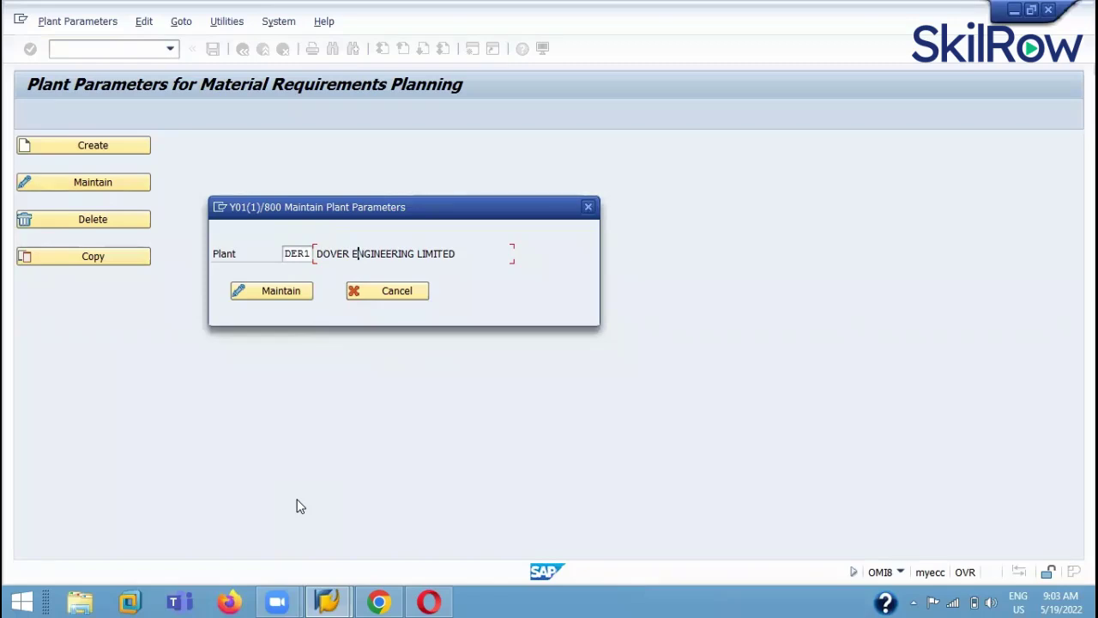
{"action": "left_click", "coordinate": [293, 292]}
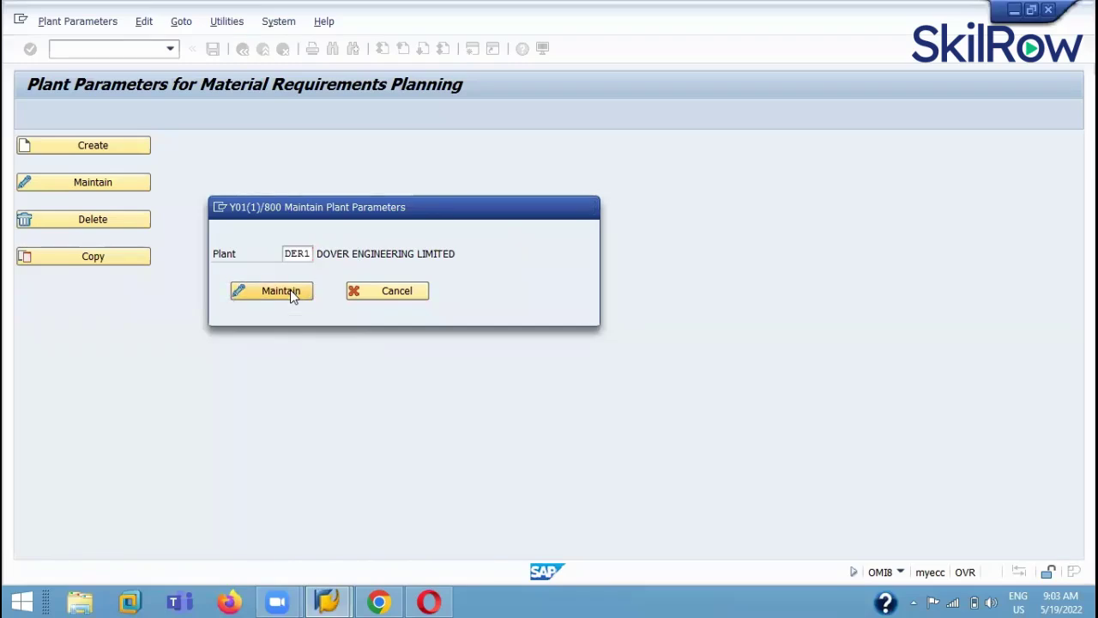
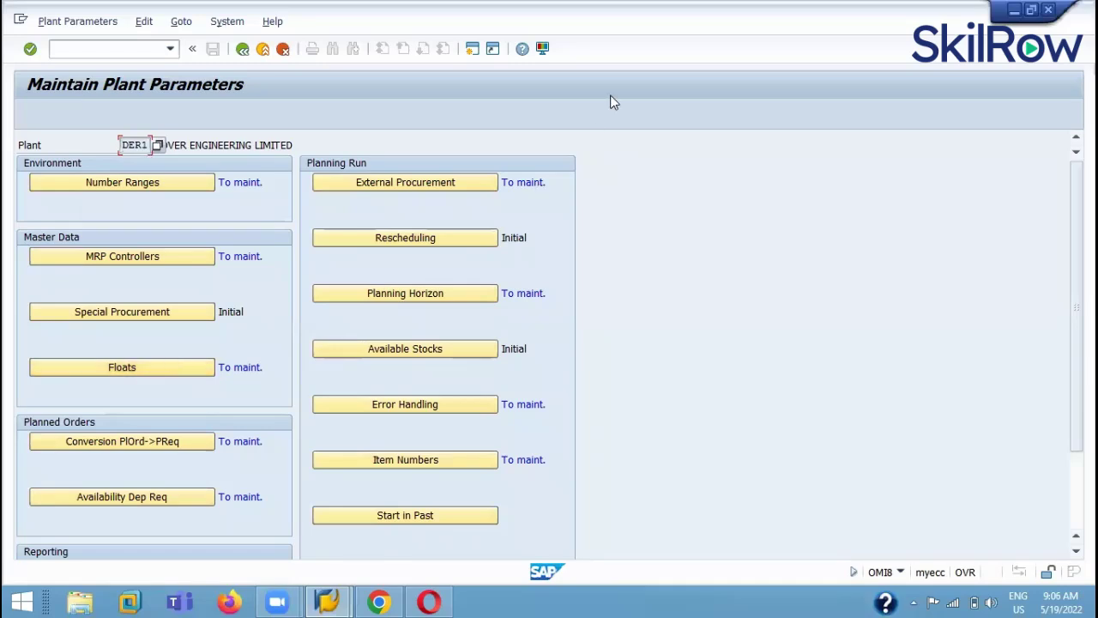
Add a new MRP controller DMC for plant DER1 with the name DER1 MRP CONTRLR 1.
{"action": "left_click", "coordinate": [184, 259]}
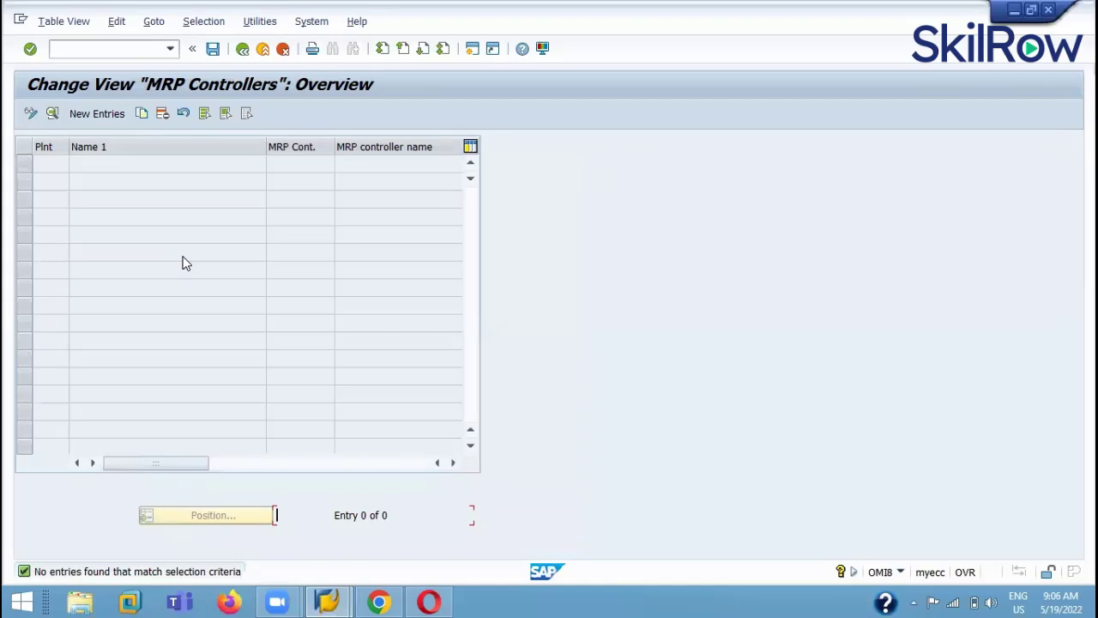
{"action": "left_click", "coordinate": [115, 118]}
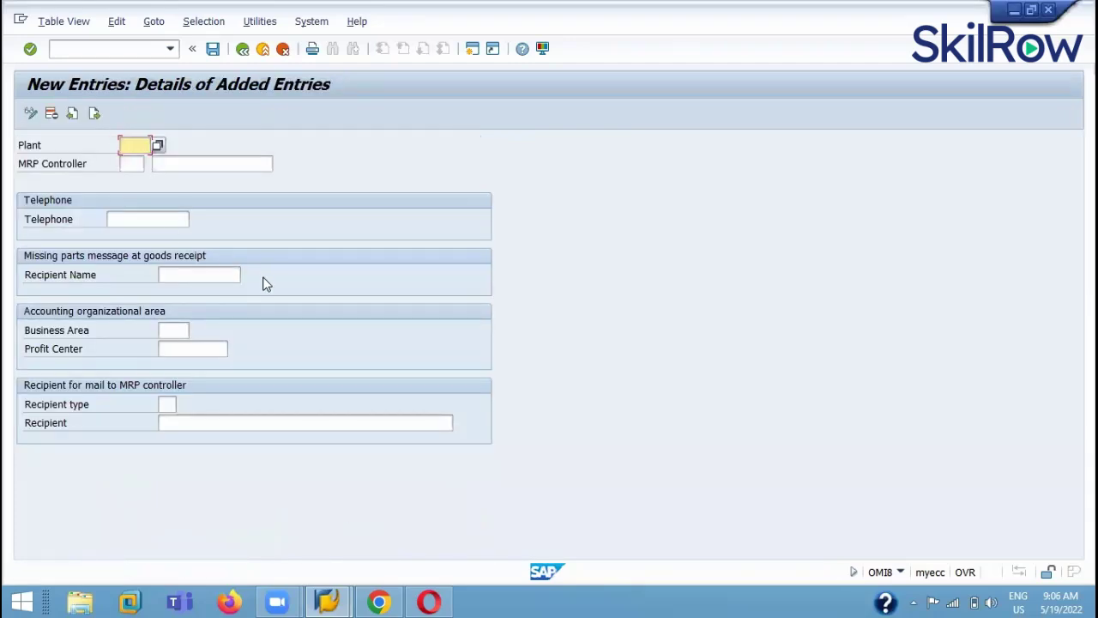
{"action": "type", "text": "DER1"}
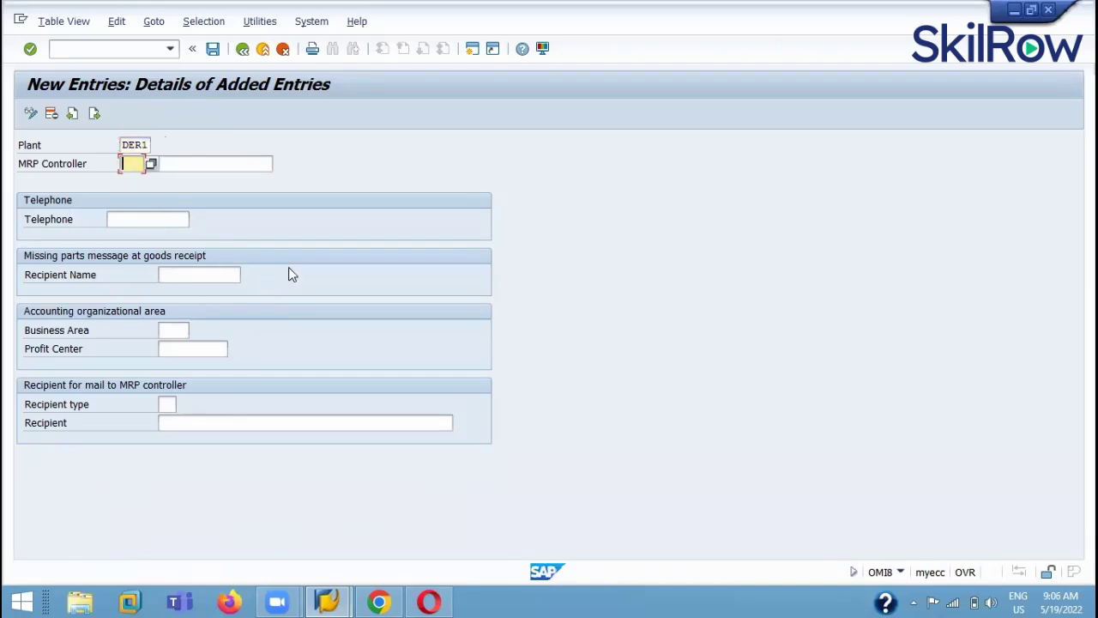
{"action": "type", "text": "DMC"}
{"action": "left_click", "coordinate": [216, 166]}
{"action": "type", "text": "D"}
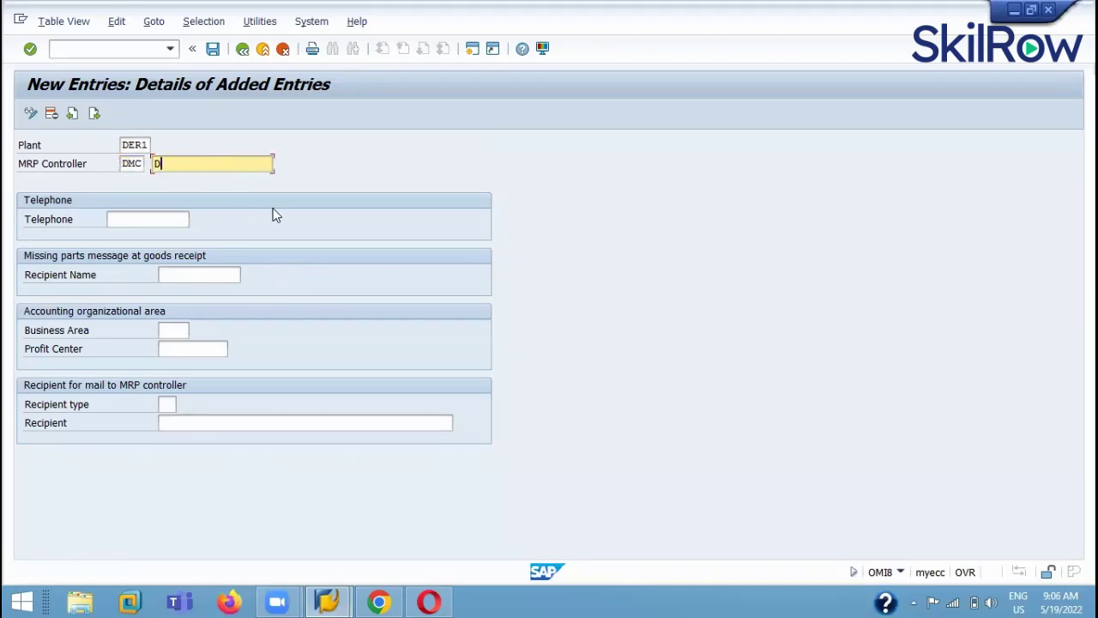
{"action": "type", "text": "ER1 MRP CONTRLR"}
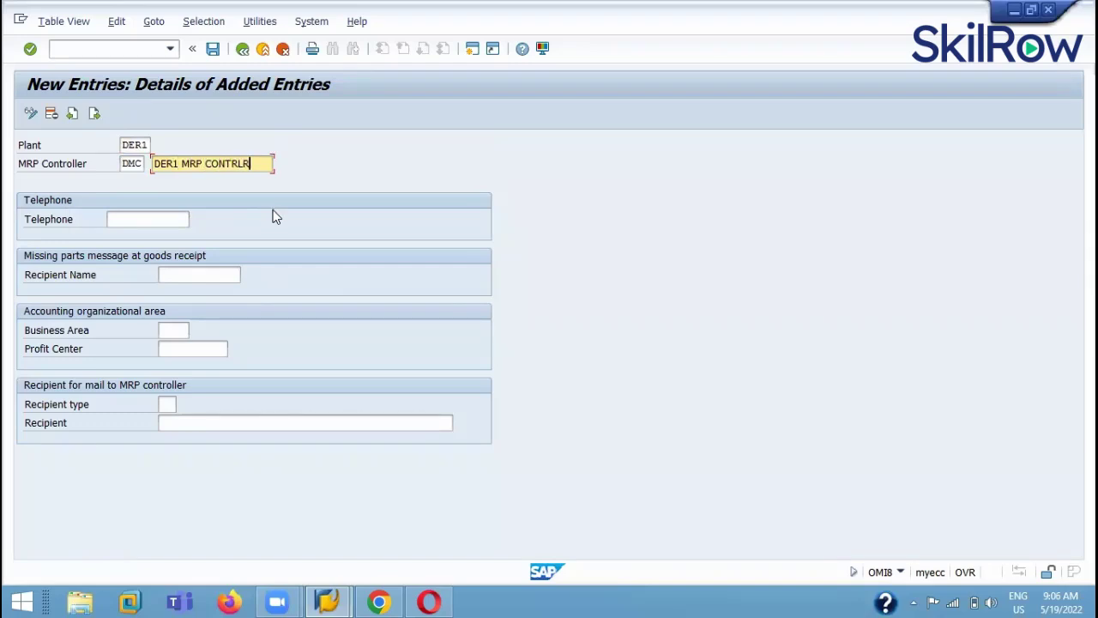
{"action": "type", "text": " 1"}
{"action": "key", "text": "Return"}
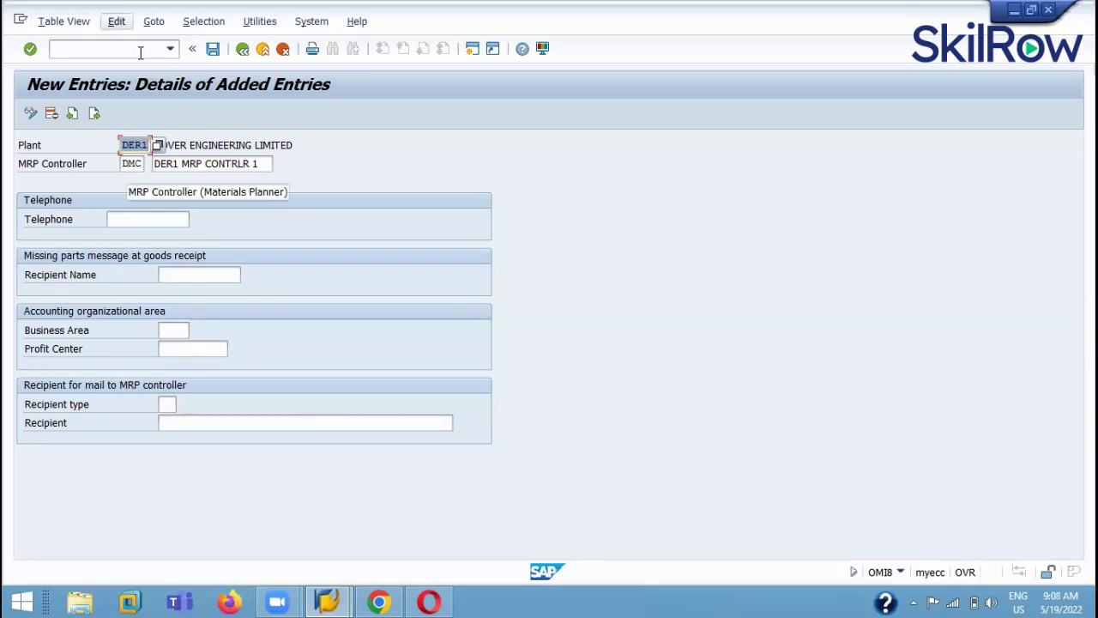
Save MRP controller DMC in the proposed customizing request and return to the plant parameters overview of DER1.
{"action": "left_click", "coordinate": [212, 50]}
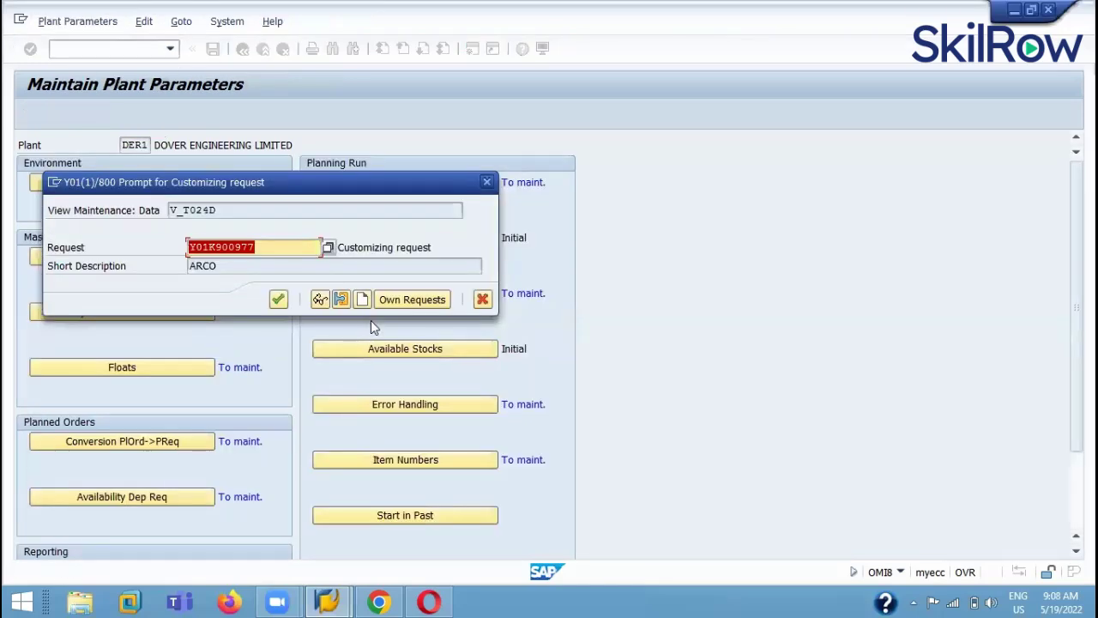
{"action": "left_click", "coordinate": [278, 300]}
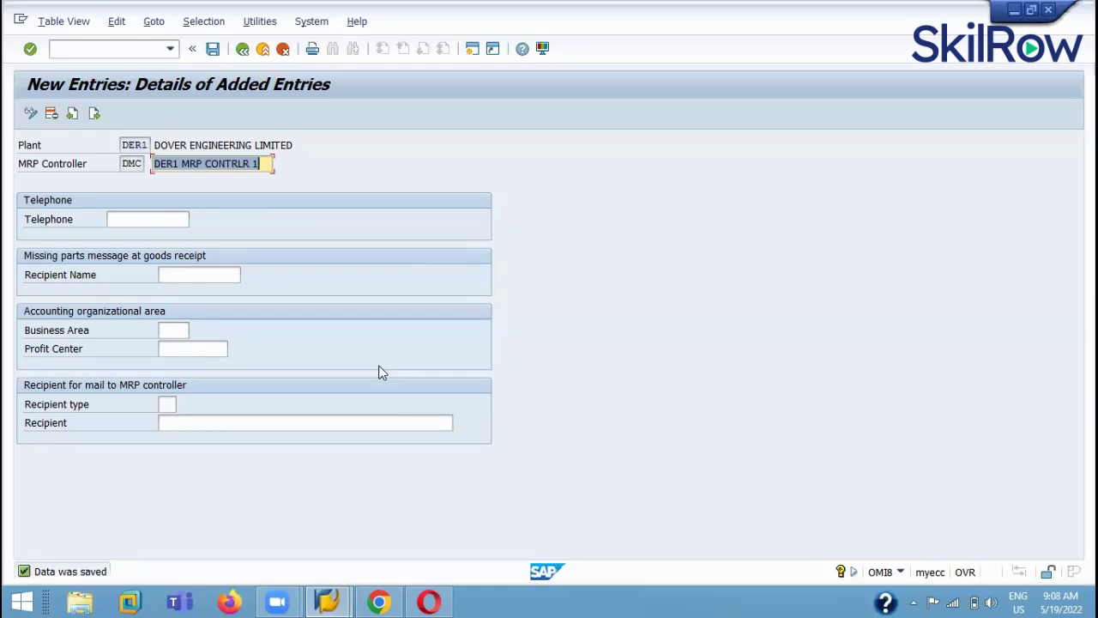
{"action": "left_click", "coordinate": [243, 49]}
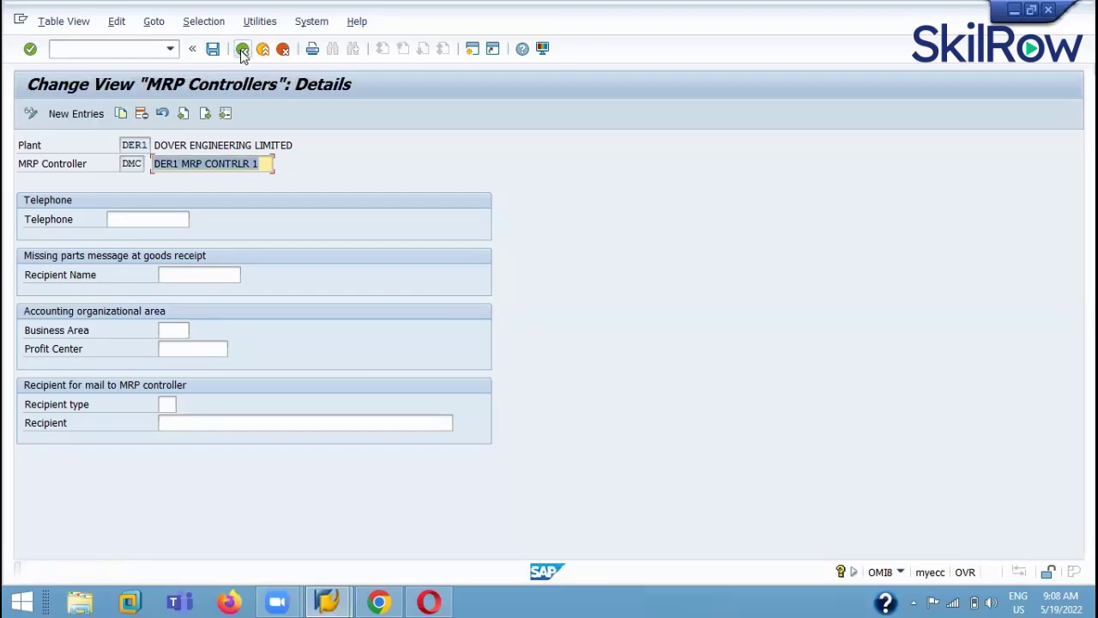
{"action": "left_click", "coordinate": [244, 50]}
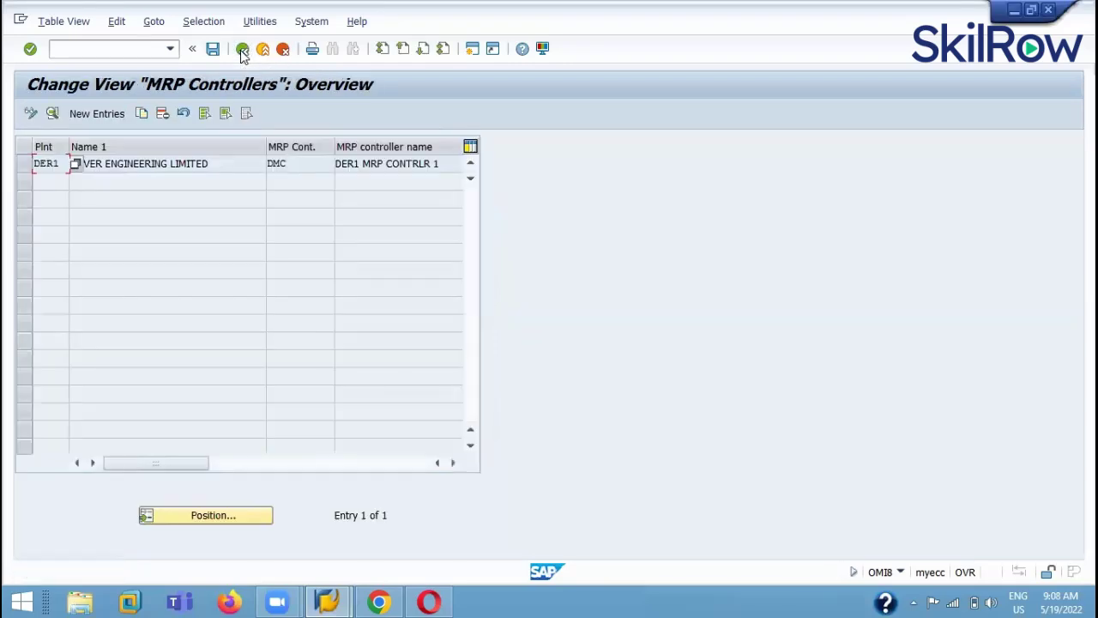
{"action": "left_click", "coordinate": [244, 50]}
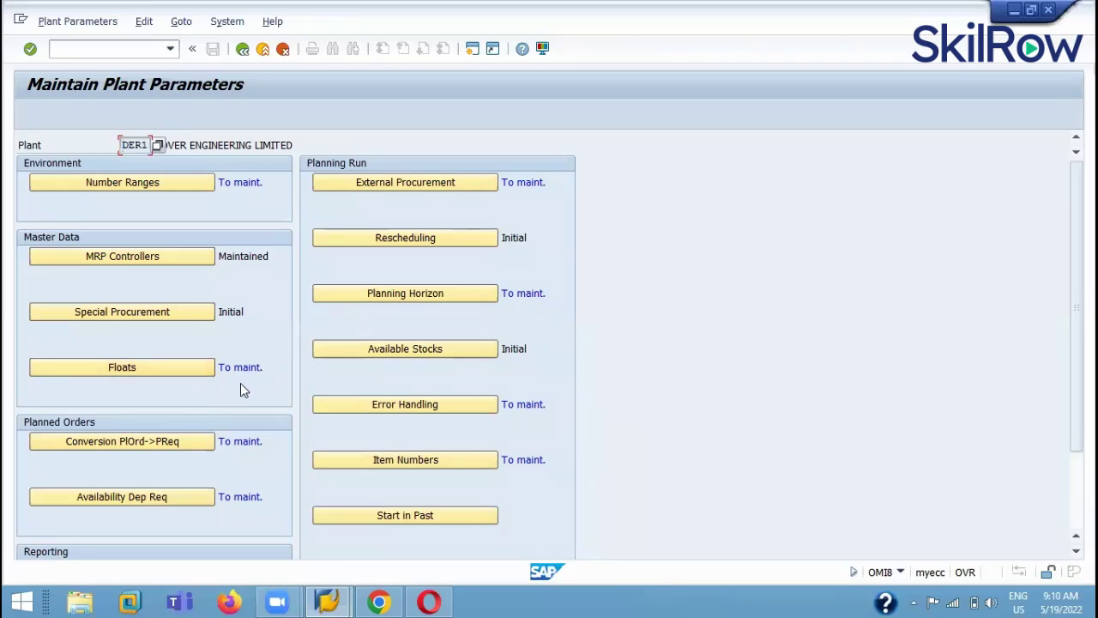
Start a new floats entry for plant DER1 and adjust the column widths so the headings are readable.
{"action": "left_click", "coordinate": [196, 369]}
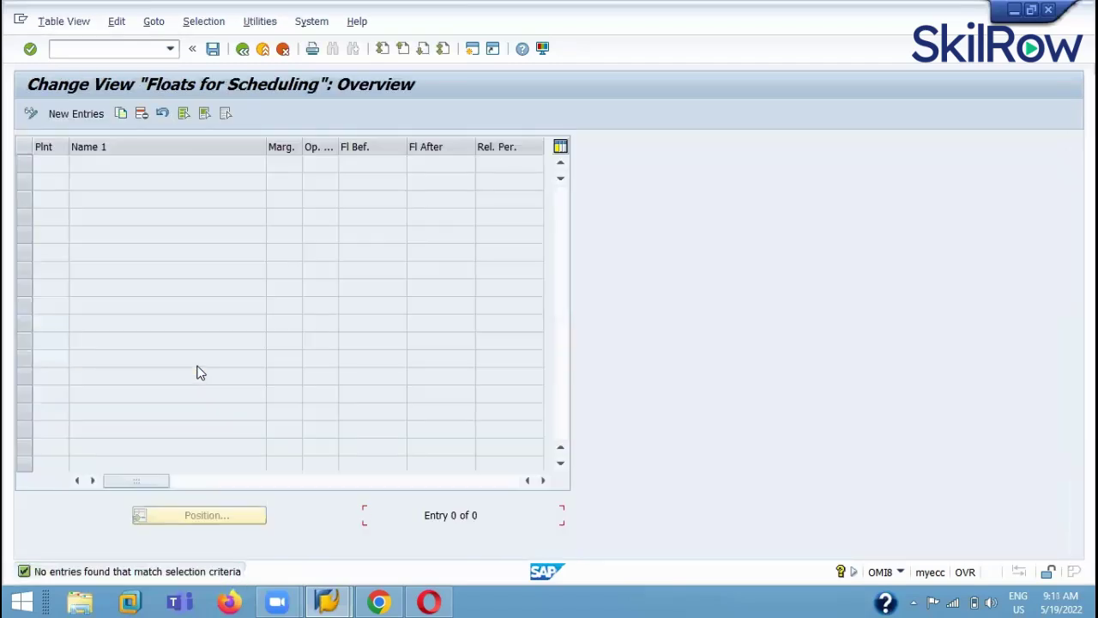
{"action": "left_click", "coordinate": [86, 117]}
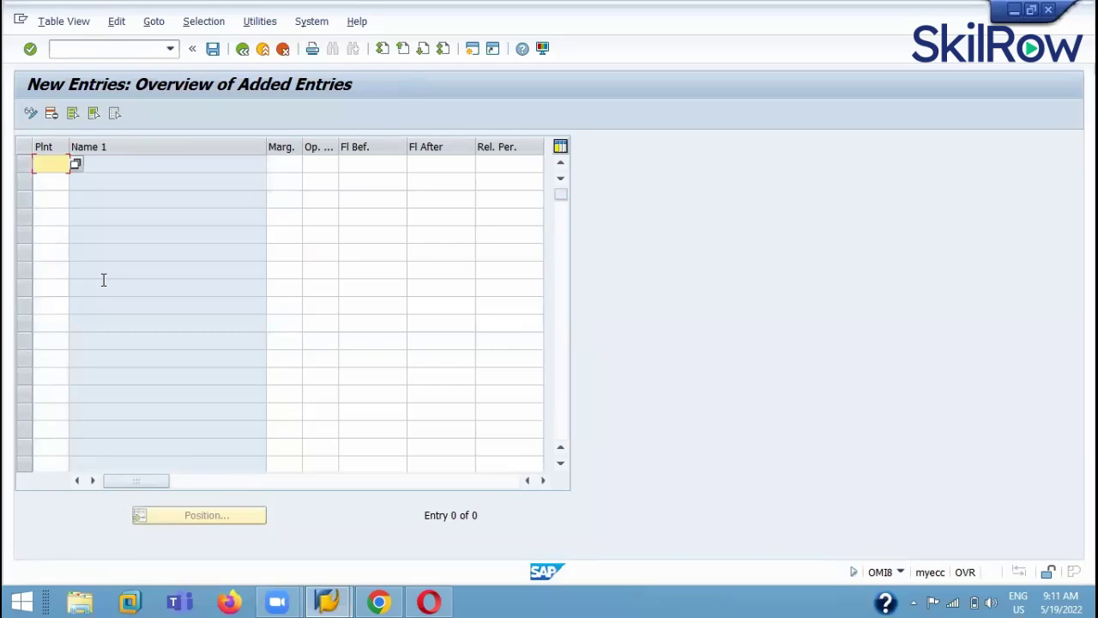
{"action": "type", "text": "DER1"}
{"action": "left_click_drag", "start_coordinate": [266, 147], "coordinate": [216, 147]}
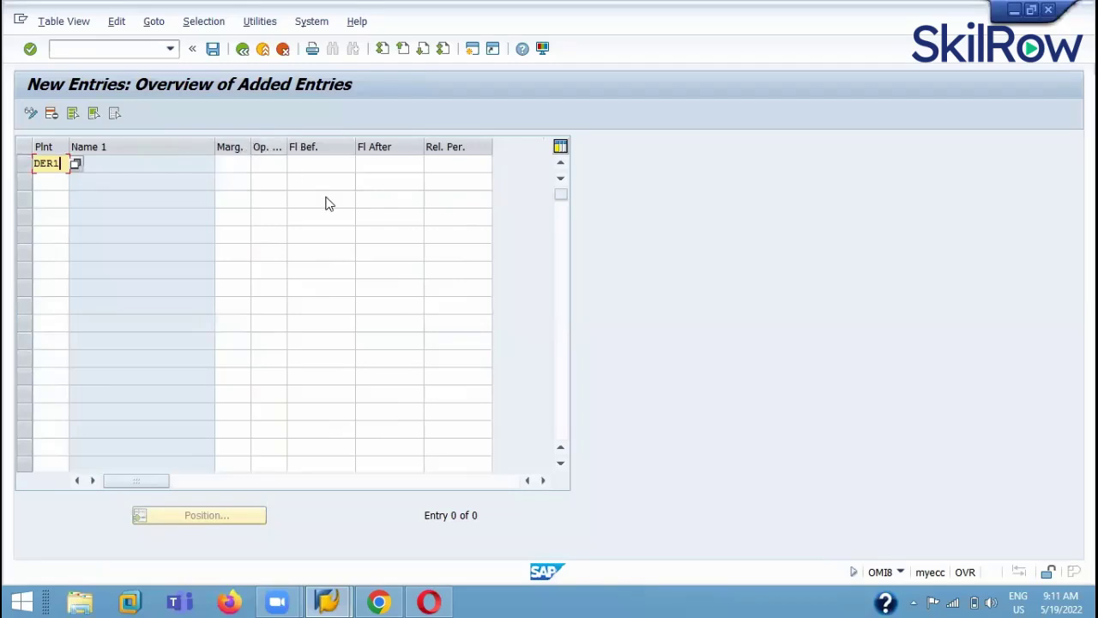
{"action": "left_click_drag", "start_coordinate": [332, 149], "coordinate": [326, 144]}
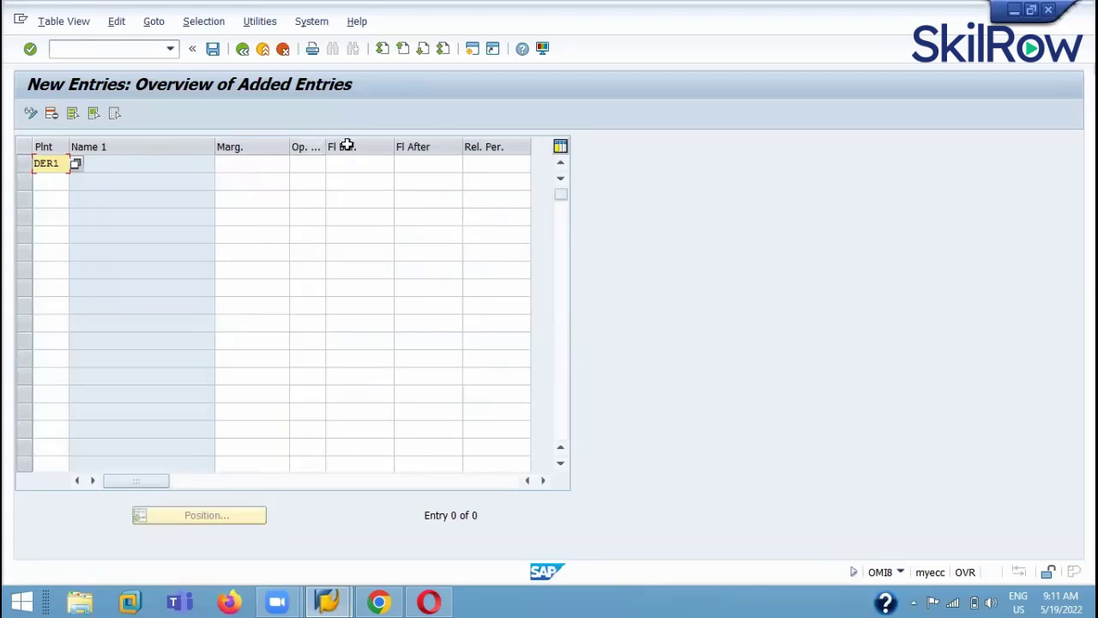
{"action": "double_click", "coordinate": [284, 163]}
{"action": "left_click_drag", "start_coordinate": [288, 164], "coordinate": [345, 168]}
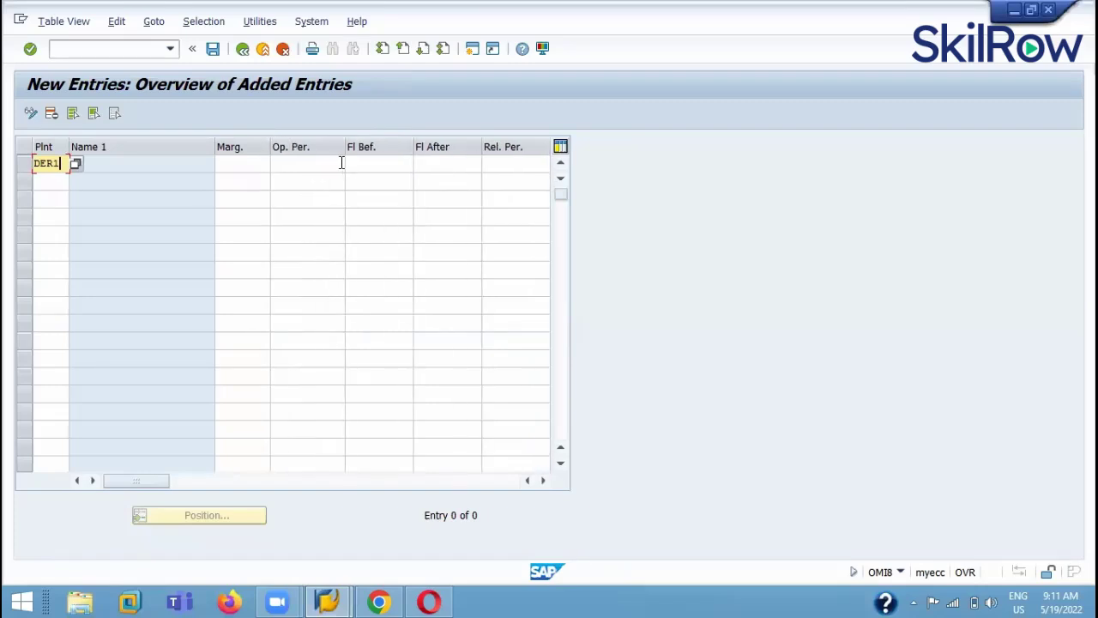
{"action": "mouse_move", "coordinate": [345, 165]}
{"action": "left_mouse_down"}
{"action": "mouse_move", "coordinate": [317, 172]}
{"action": "mouse_move", "coordinate": [332, 171]}
{"action": "left_mouse_up"}
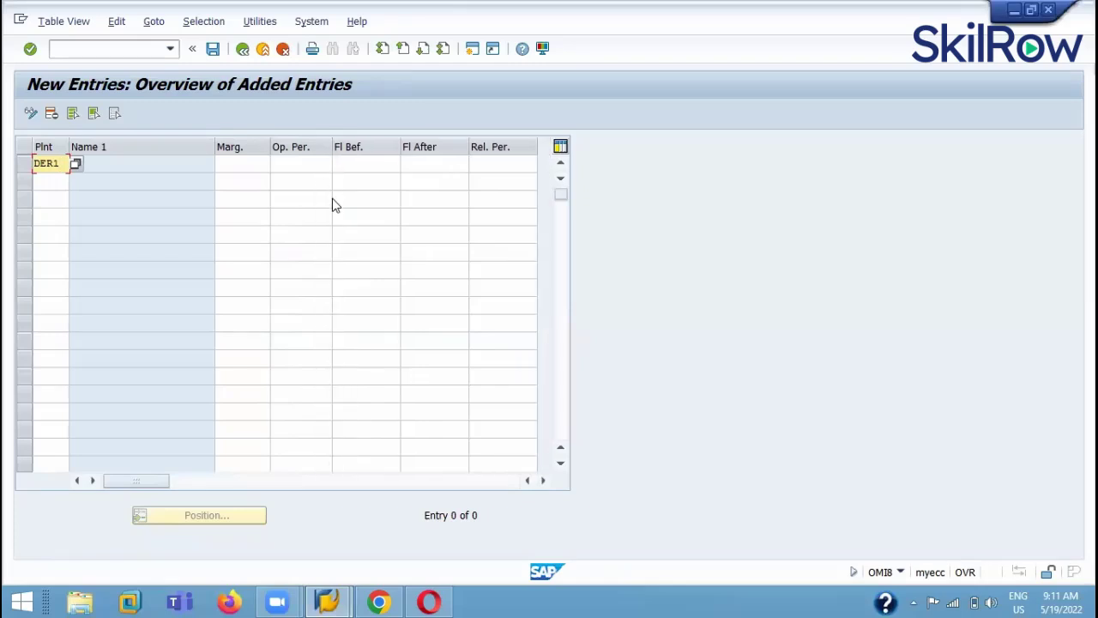
Define margin key DSK for DER1 with opening period 2, float before production 1, float after production 1 and release period 1.
{"action": "left_click", "coordinate": [239, 165]}
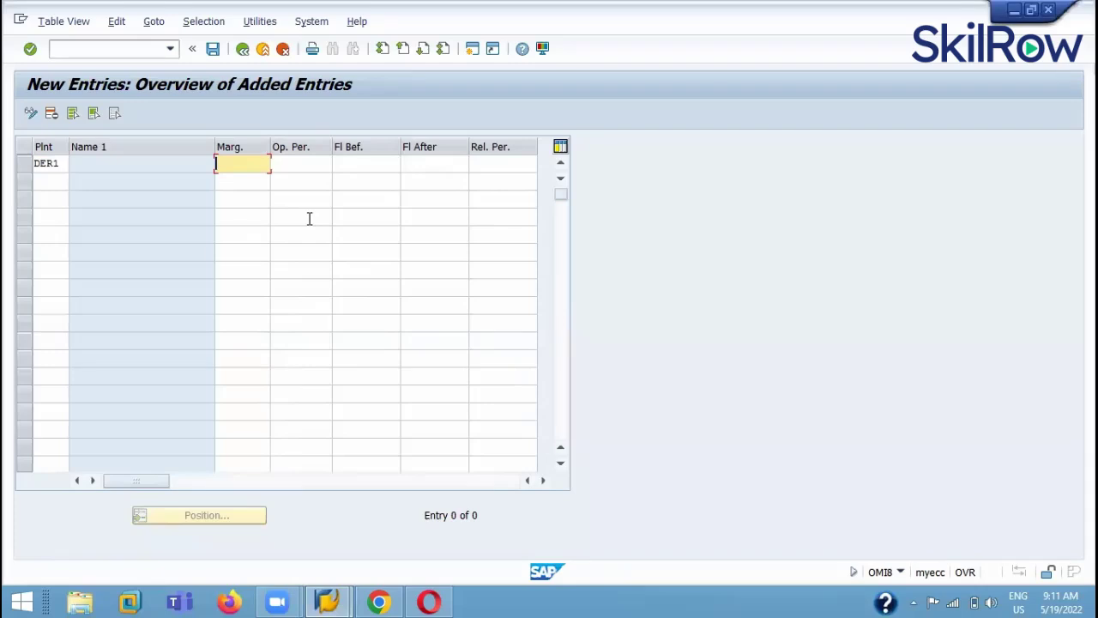
{"action": "type", "text": "DSK"}
{"action": "left_click", "coordinate": [312, 167]}
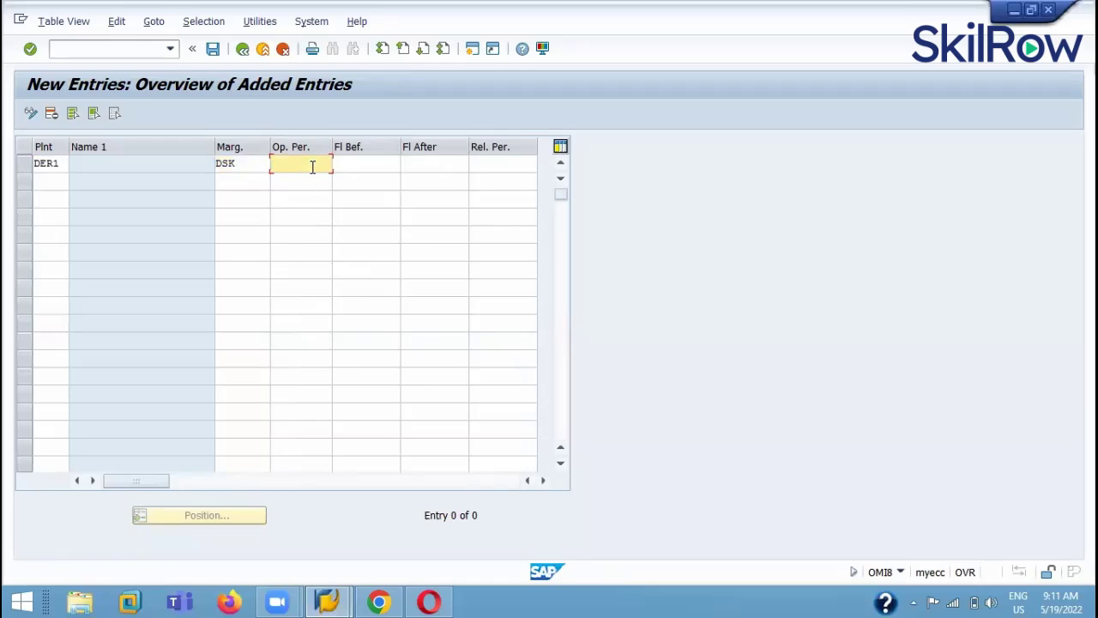
{"action": "type", "text": "2"}
{"action": "left_click", "coordinate": [365, 166]}
{"action": "type", "text": "1"}
{"action": "left_click", "coordinate": [425, 158]}
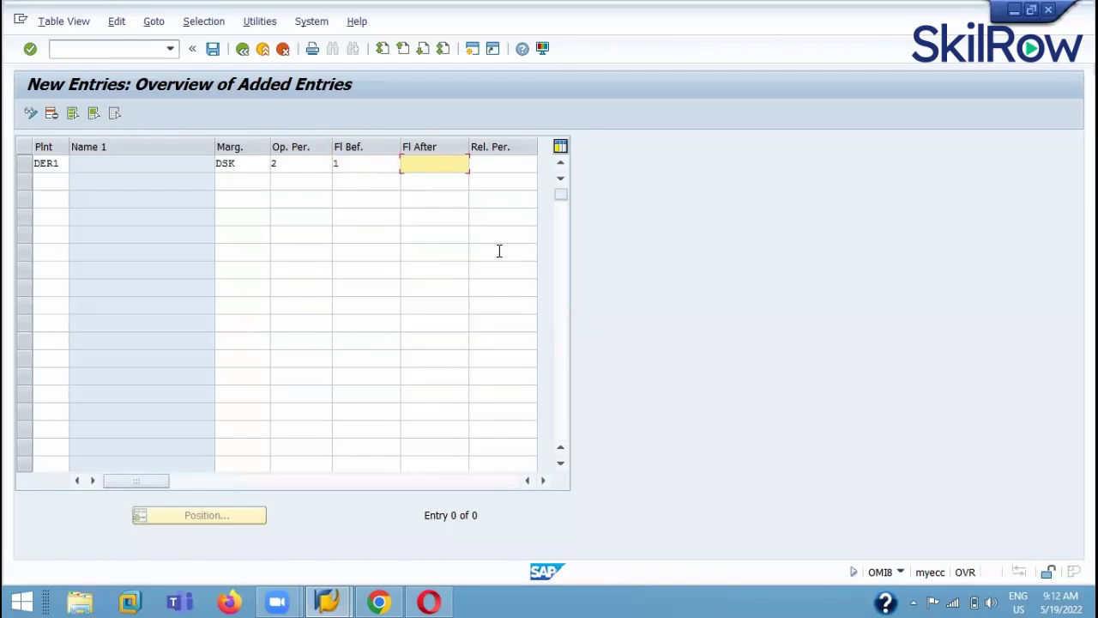
{"action": "type", "text": "1"}
{"action": "left_click", "coordinate": [505, 168]}
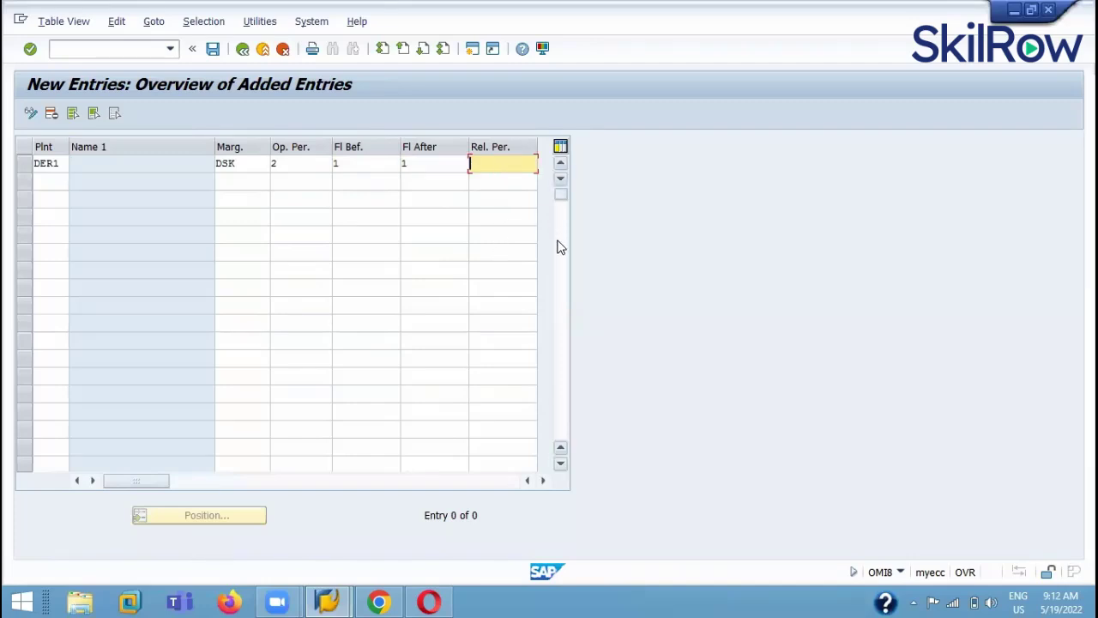
{"action": "type", "text": "1"}
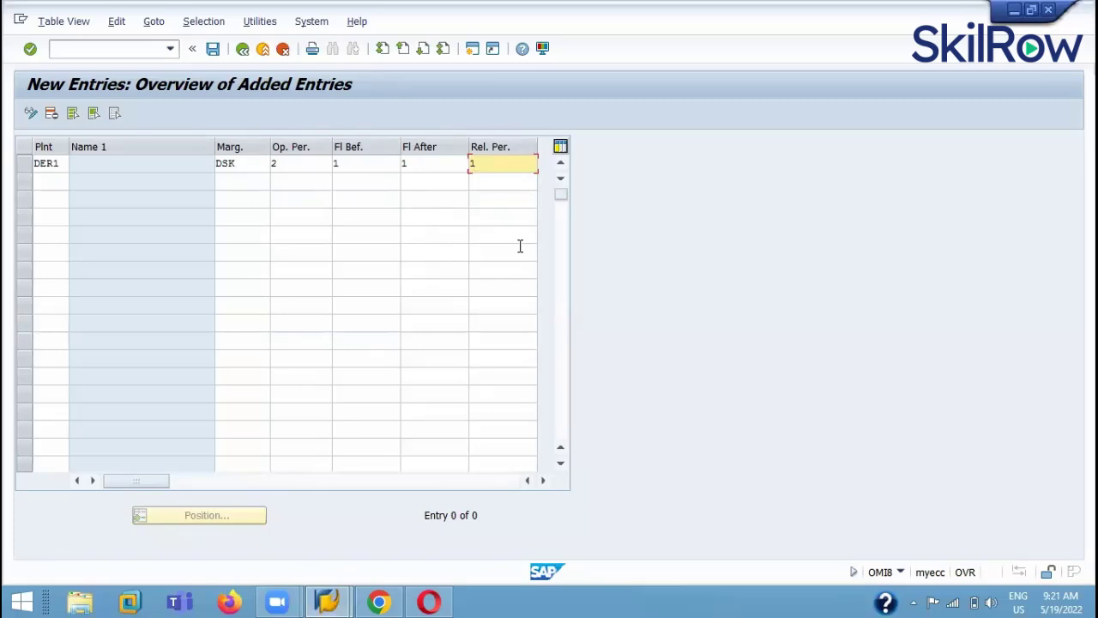
{"action": "key", "text": "Return"}
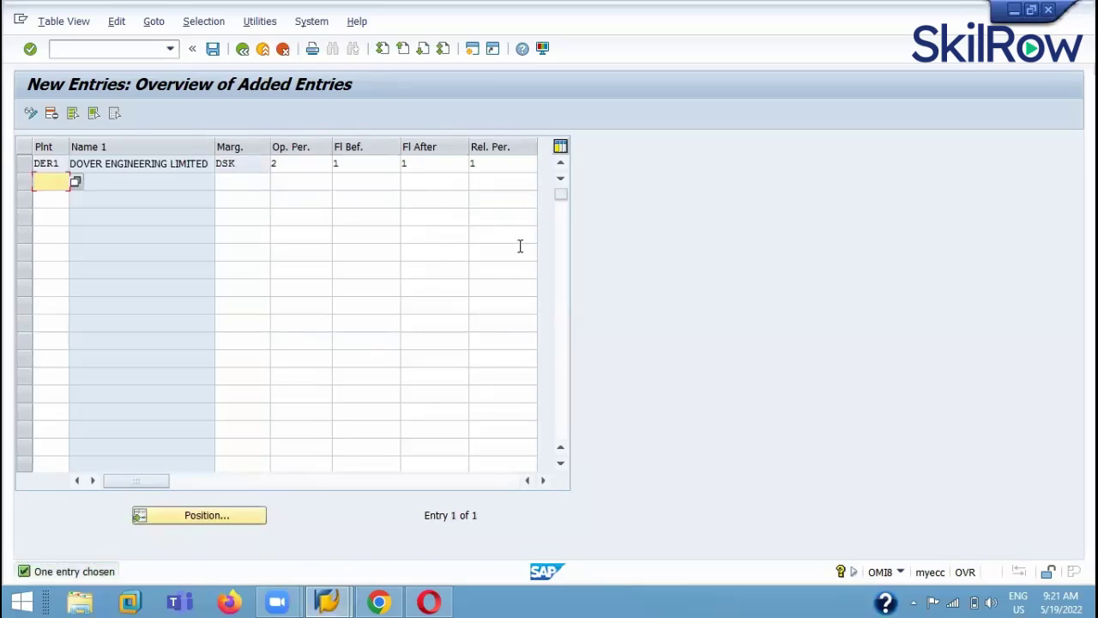
Save the DSK floats in the proposed customizing request and return to the plant parameters overview of DER1.
{"action": "left_click", "coordinate": [212, 48]}
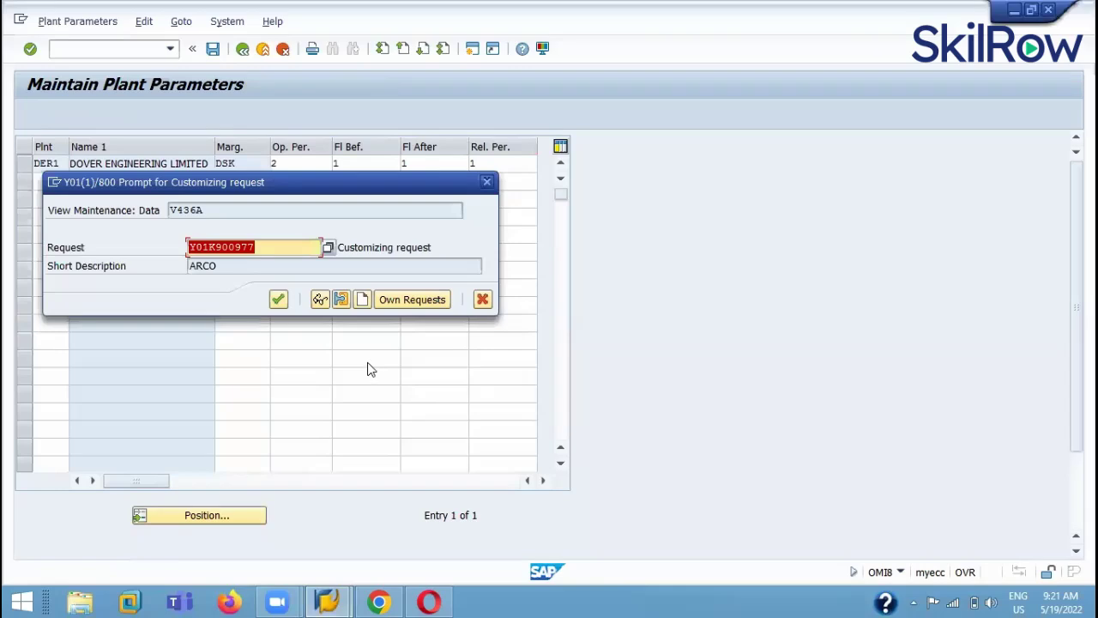
{"action": "left_click", "coordinate": [278, 299]}
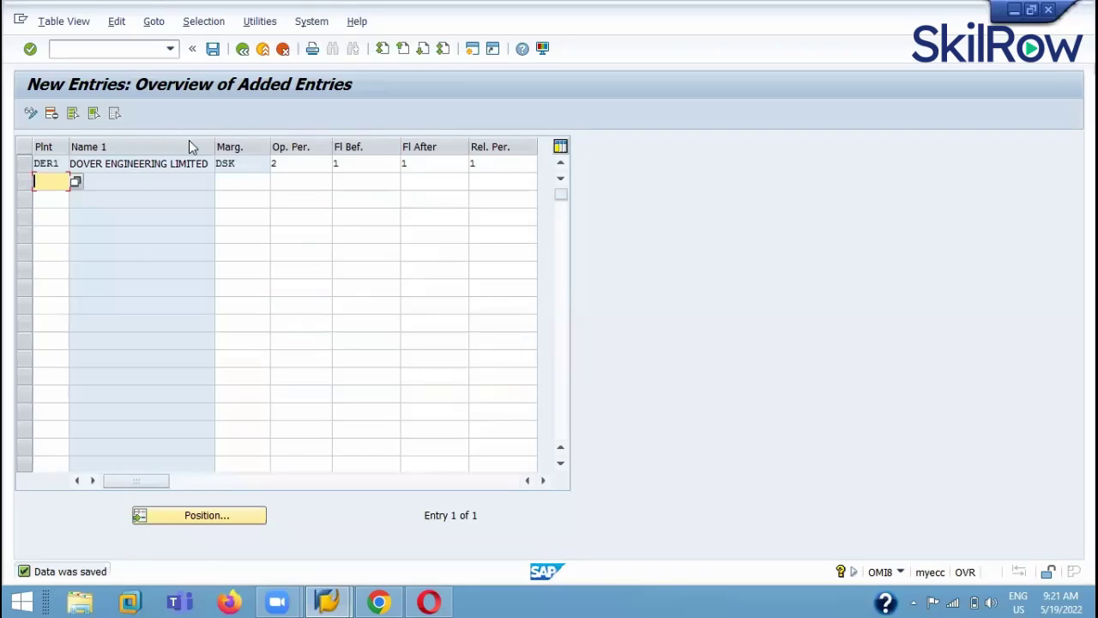
{"action": "left_click", "coordinate": [243, 49]}
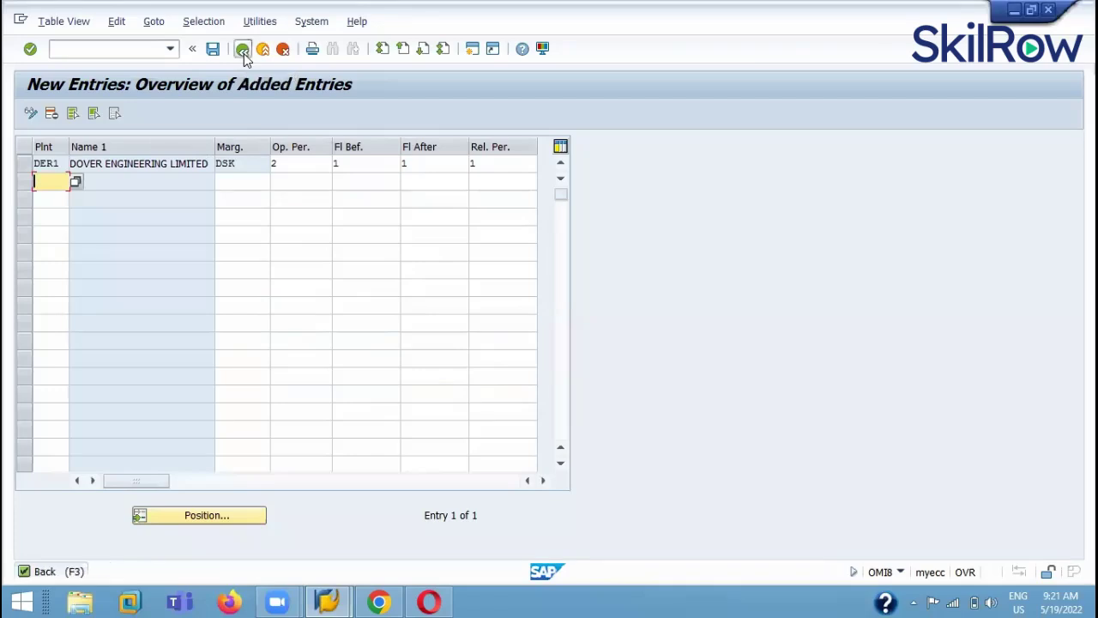
{"action": "left_click", "coordinate": [243, 49]}
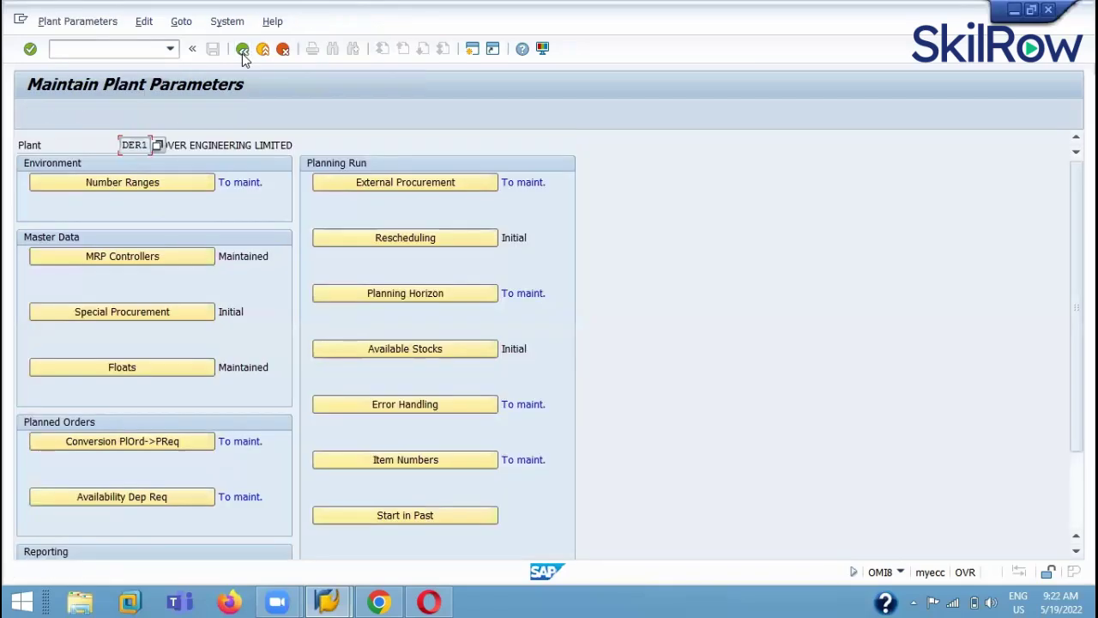
Leave plant parameters maintenance and the implementation guide, returning to the SAP Easy Access screen.
{"action": "left_click", "coordinate": [243, 49]}
{"action": "left_click", "coordinate": [243, 49]}
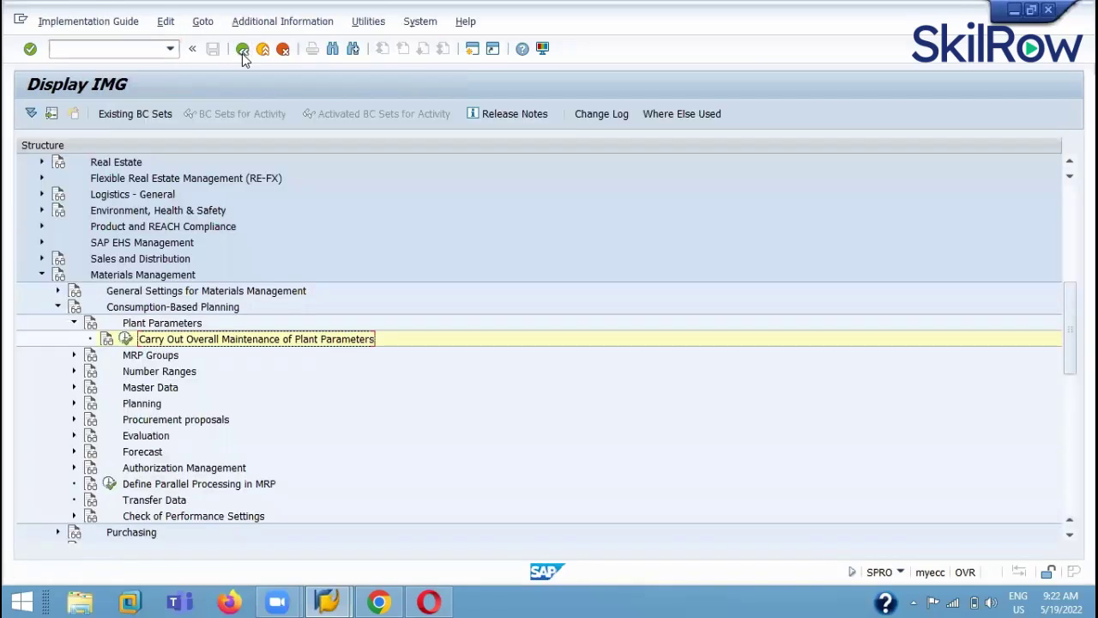
{"action": "left_click", "coordinate": [243, 48]}
{"action": "left_click", "coordinate": [243, 49]}
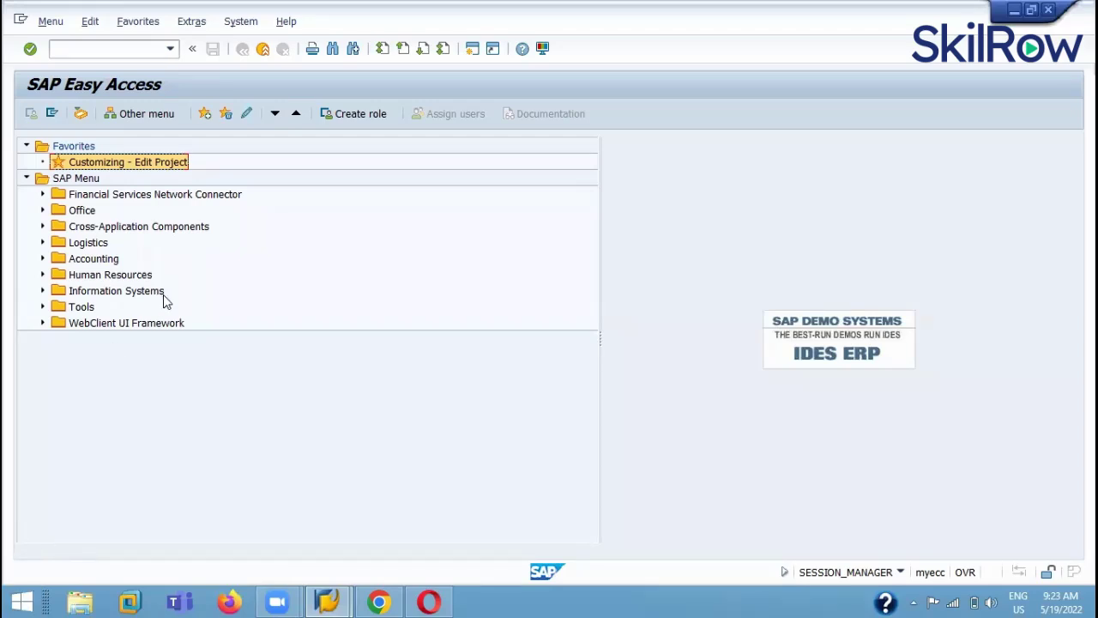
Expand Logistics, Plant Maintenance and Management of Technical Objects in the SAP menu down to the Material transactions.
{"action": "left_click", "coordinate": [95, 179]}
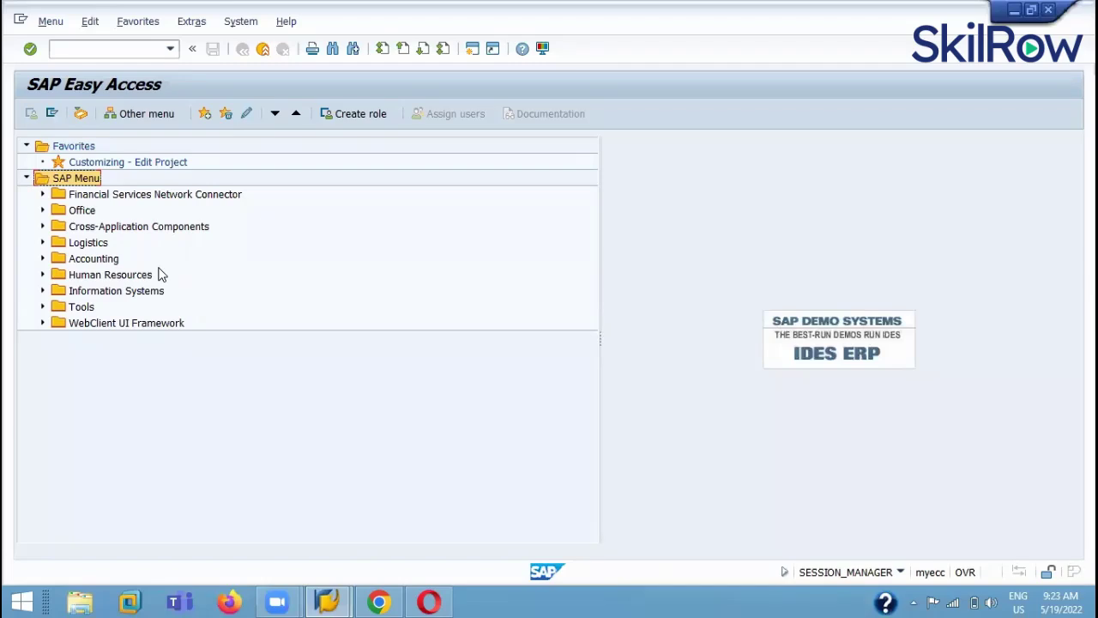
{"action": "left_click", "coordinate": [43, 243]}
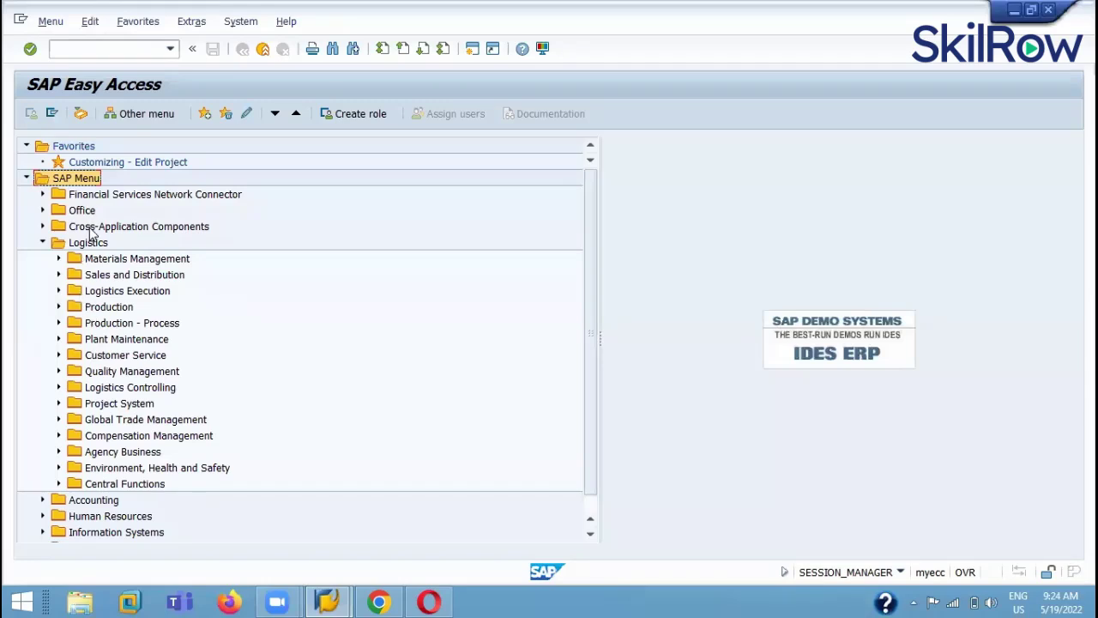
{"action": "left_click", "coordinate": [59, 339]}
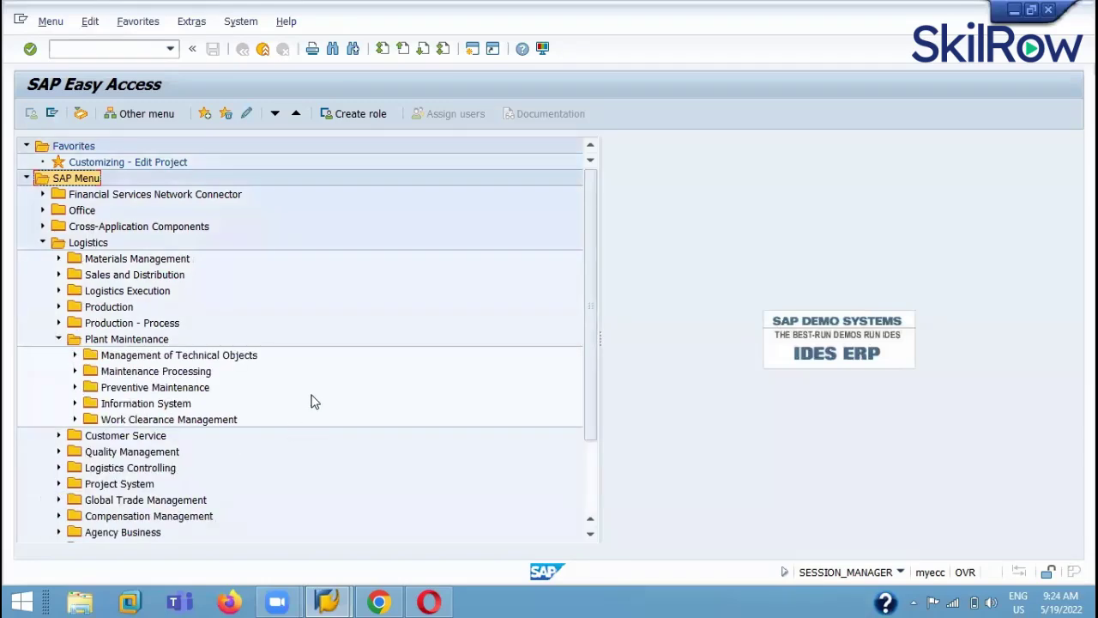
{"action": "scroll", "coordinate": [312, 402], "scroll_direction": "down", "scroll_amount": 2}
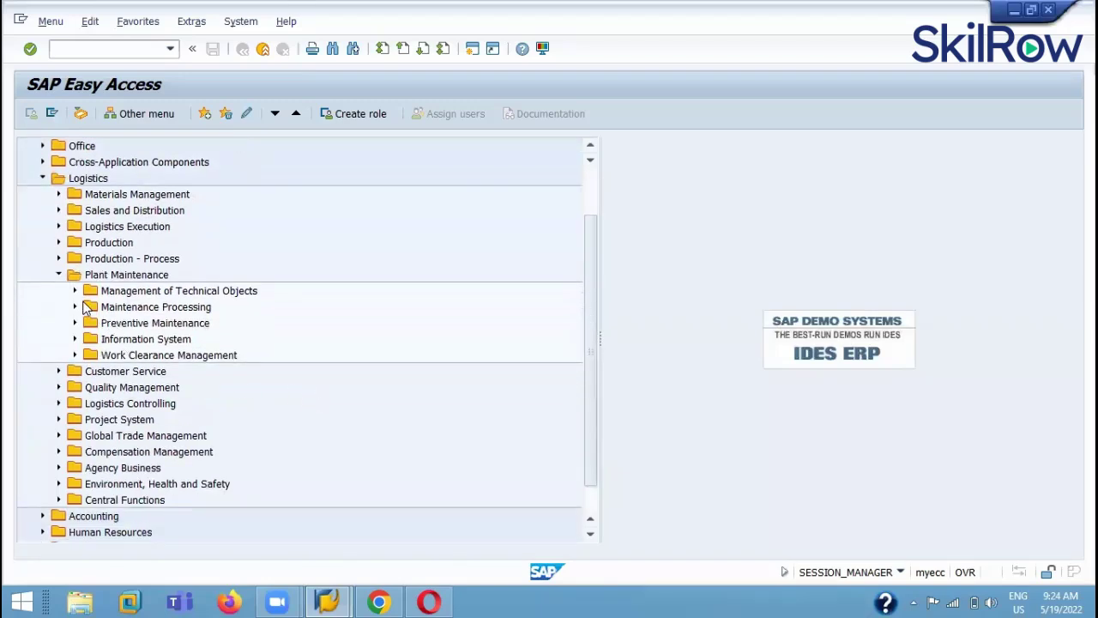
{"action": "left_click", "coordinate": [75, 291]}
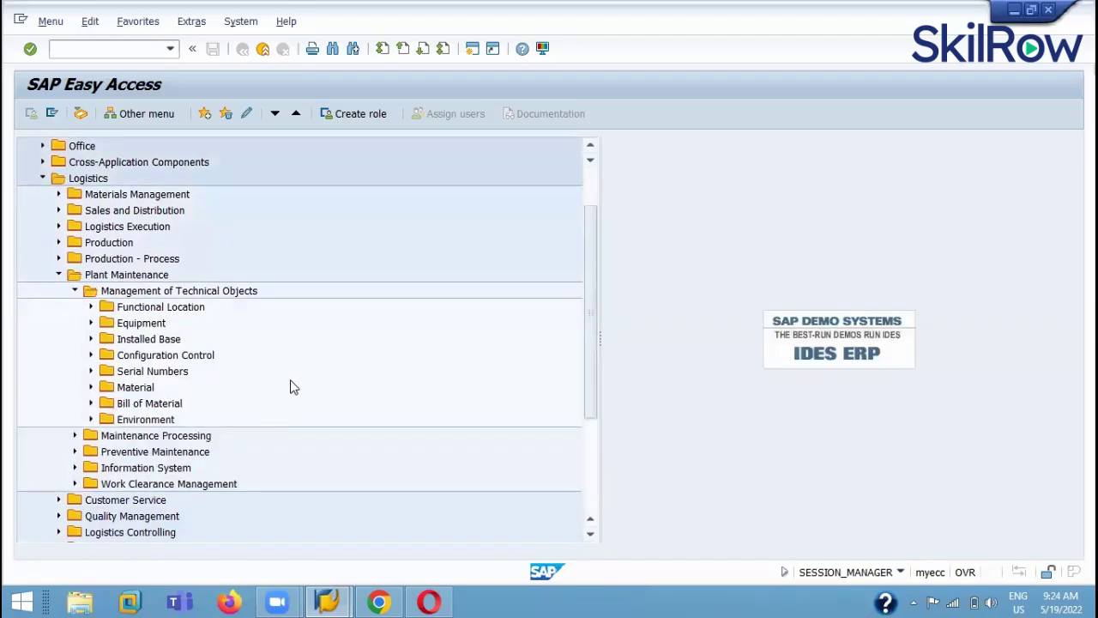
{"action": "left_click", "coordinate": [153, 292]}
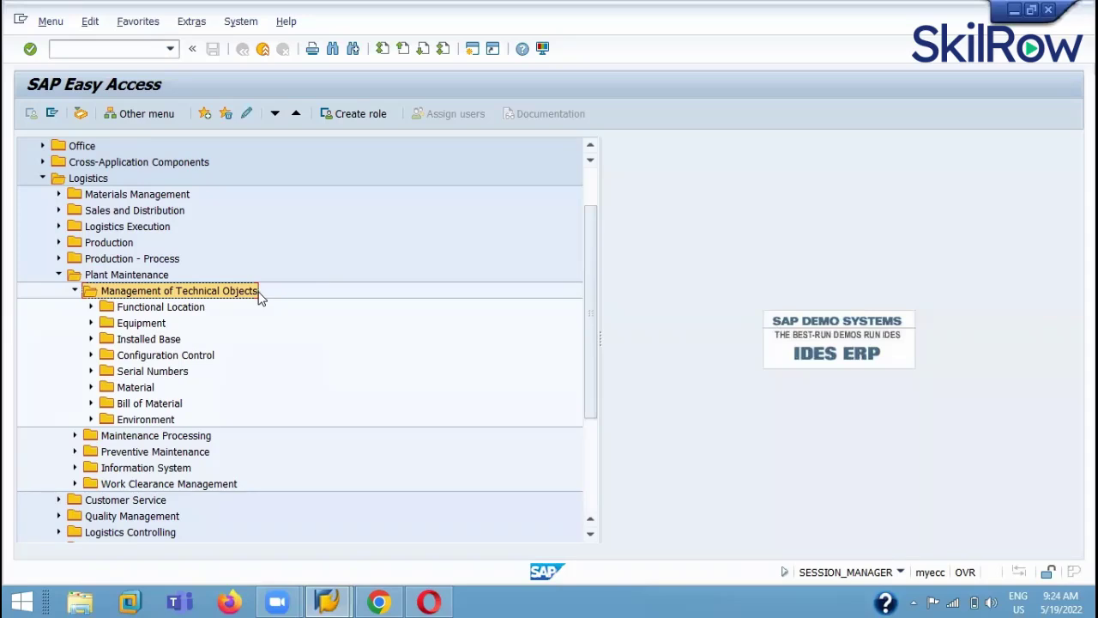
{"action": "left_click", "coordinate": [122, 393]}
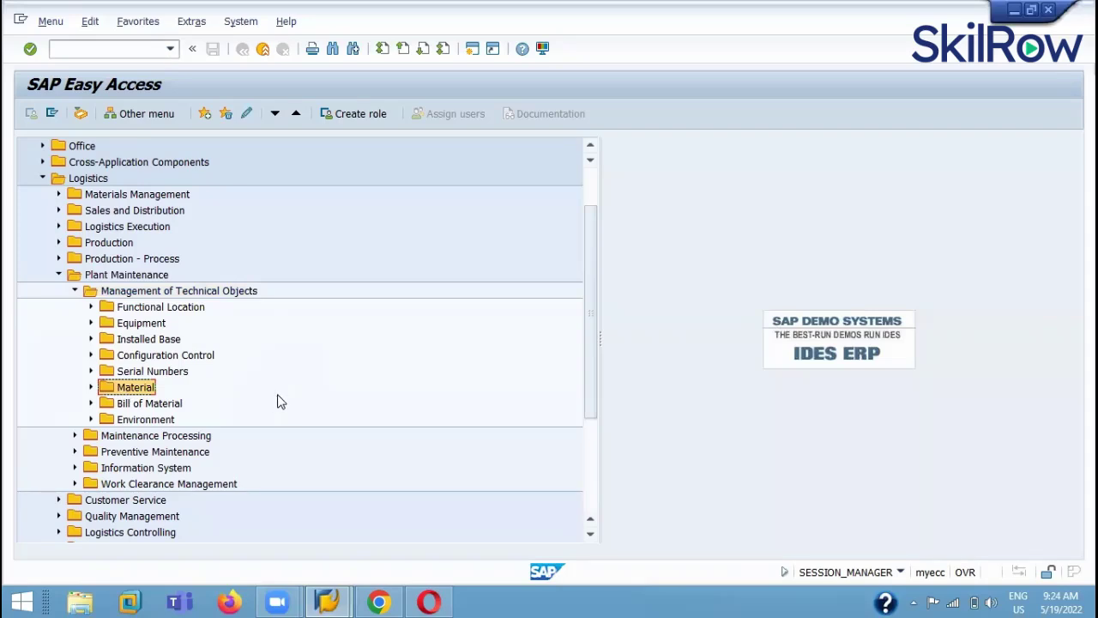
{"action": "left_click", "coordinate": [90, 387]}
{"action": "scroll", "coordinate": [307, 412], "scroll_direction": "down", "scroll_amount": 2}
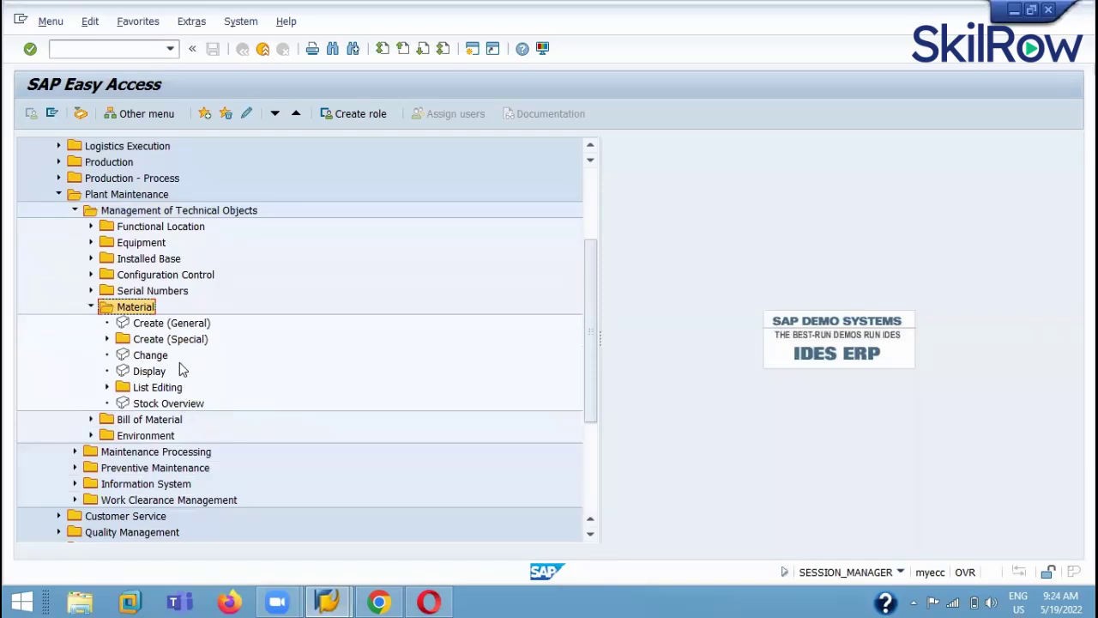
Enable Display Technical Names in the SAP Easy Access settings so transaction codes show in the tree.
{"action": "left_click", "coordinate": [142, 26]}
{"action": "left_click", "coordinate": [196, 20]}
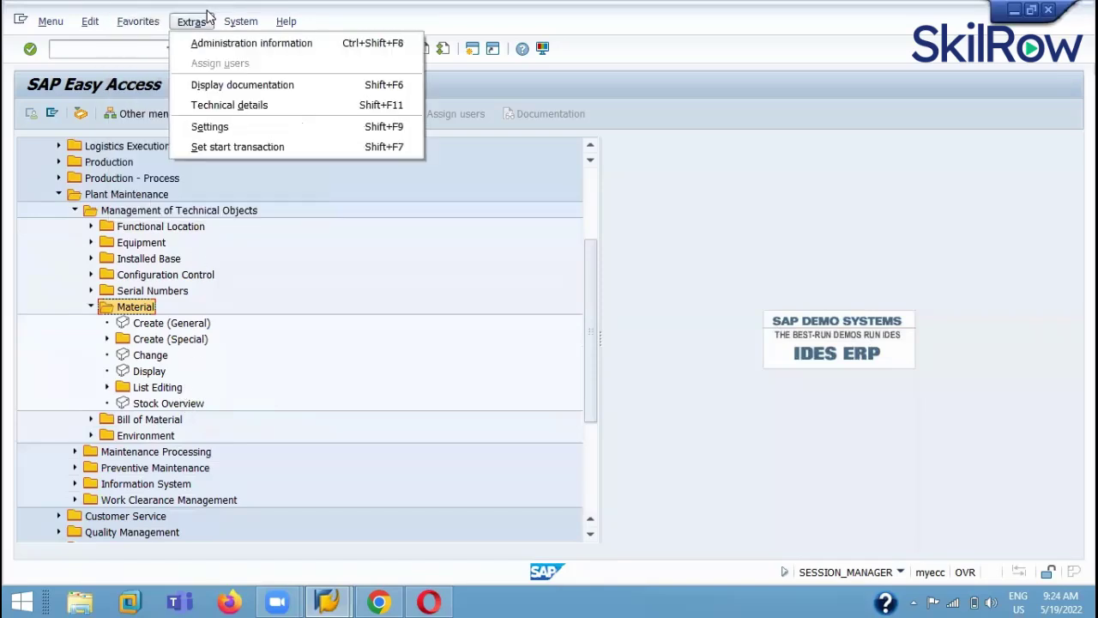
{"action": "left_click", "coordinate": [216, 127]}
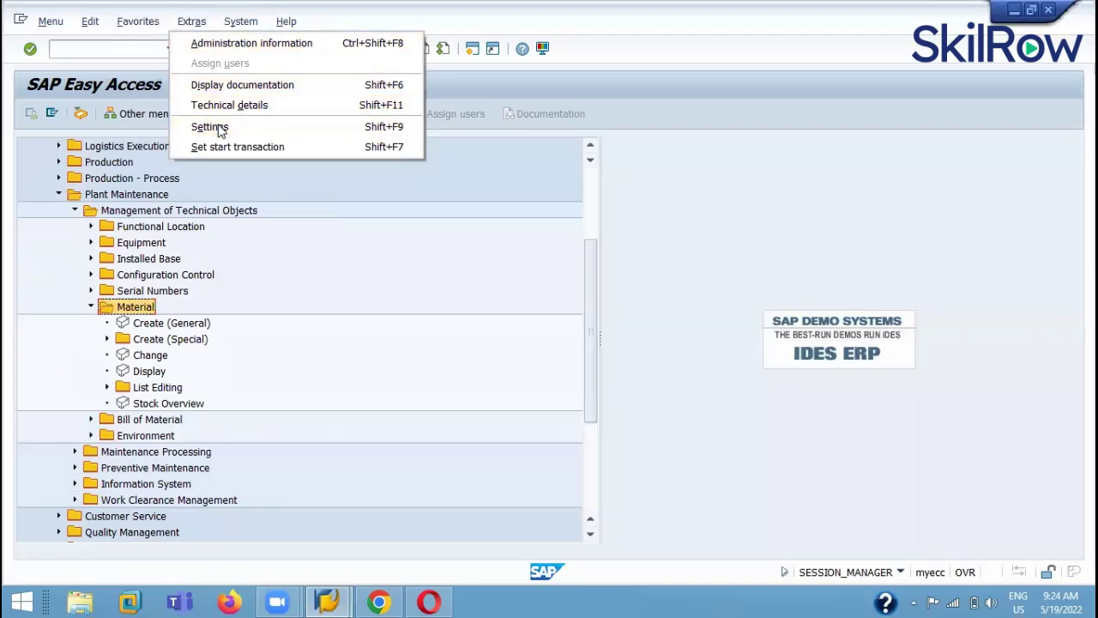
{"action": "left_click", "coordinate": [115, 285]}
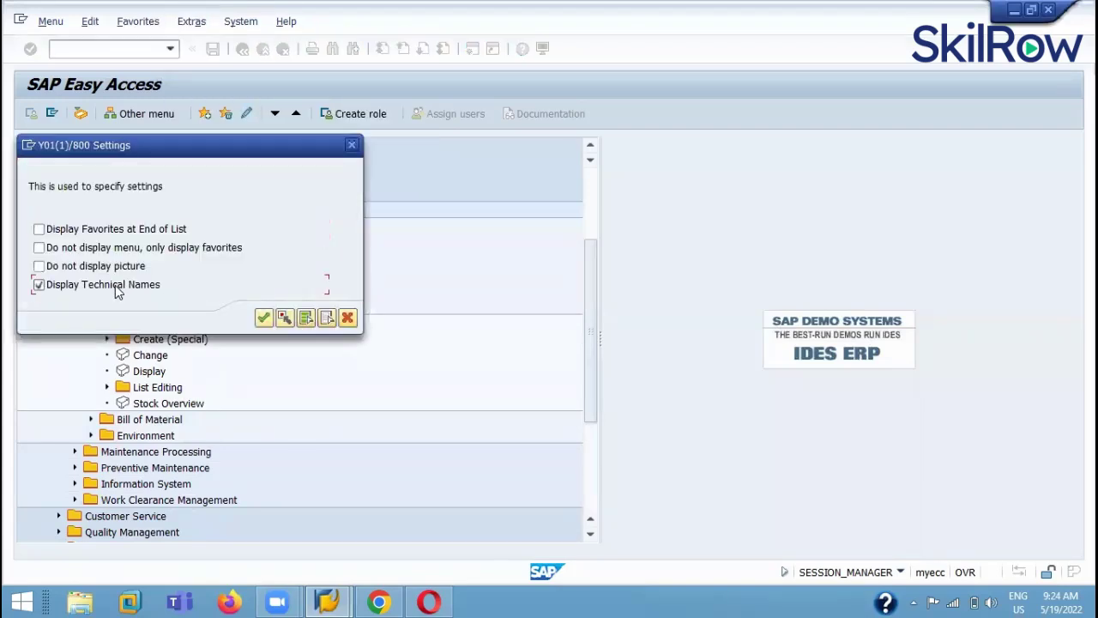
{"action": "left_click", "coordinate": [264, 319]}
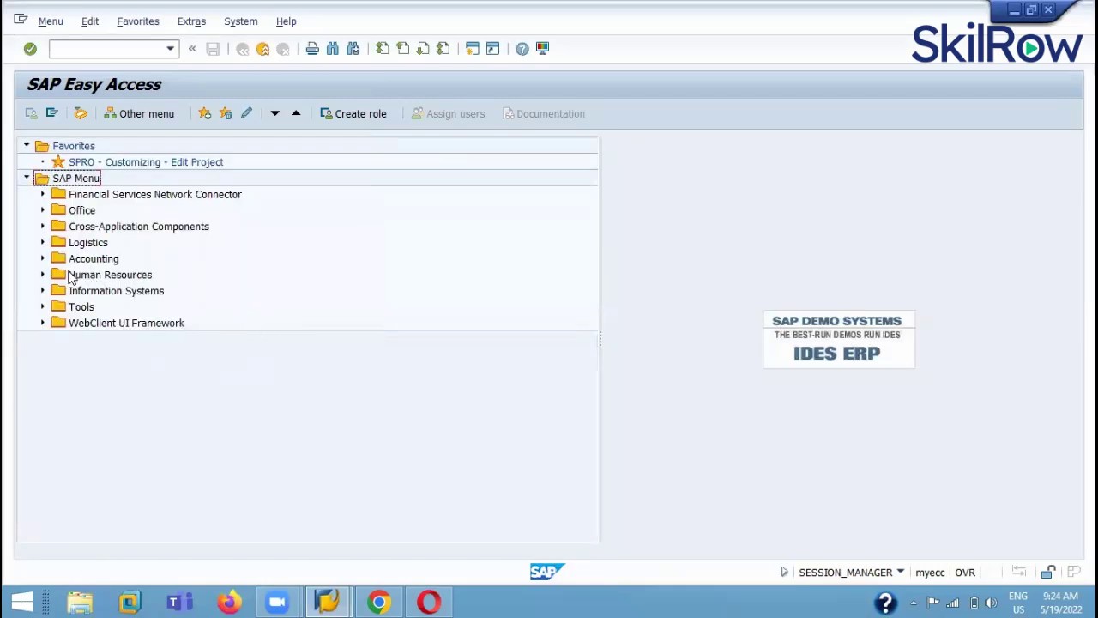
Expand the SAP menu through Logistics, Plant Maintenance and Management of Technical Objects to the Material folder with its transaction codes.
{"action": "left_click", "coordinate": [41, 245]}
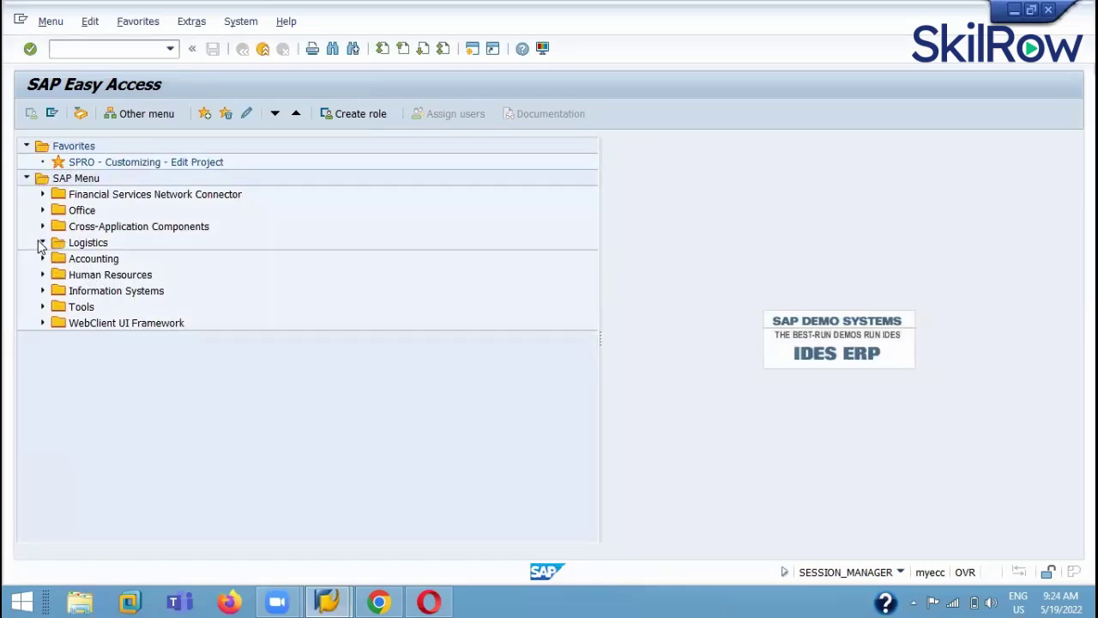
{"action": "left_click", "coordinate": [59, 258]}
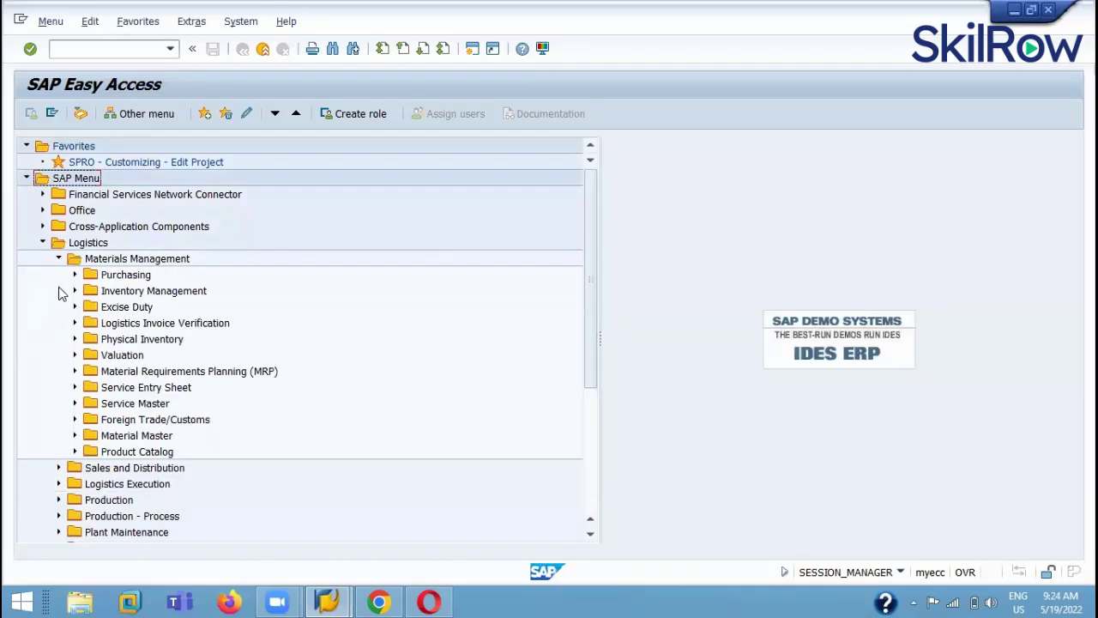
{"action": "left_click", "coordinate": [58, 258]}
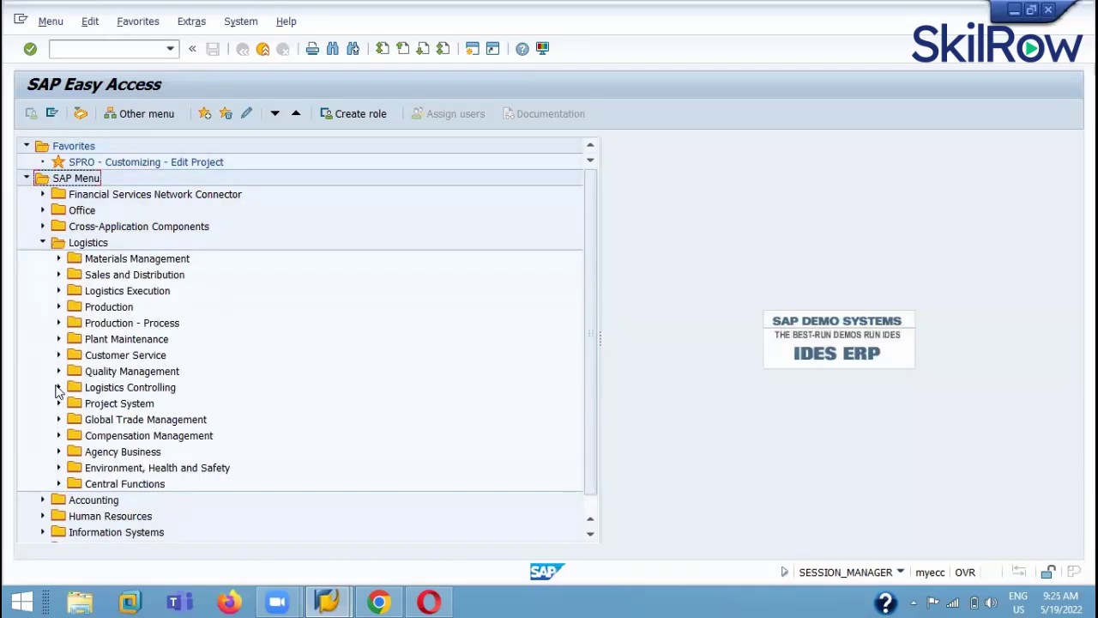
{"action": "left_click", "coordinate": [58, 339]}
{"action": "scroll", "coordinate": [117, 411], "scroll_direction": "down", "scroll_amount": 1}
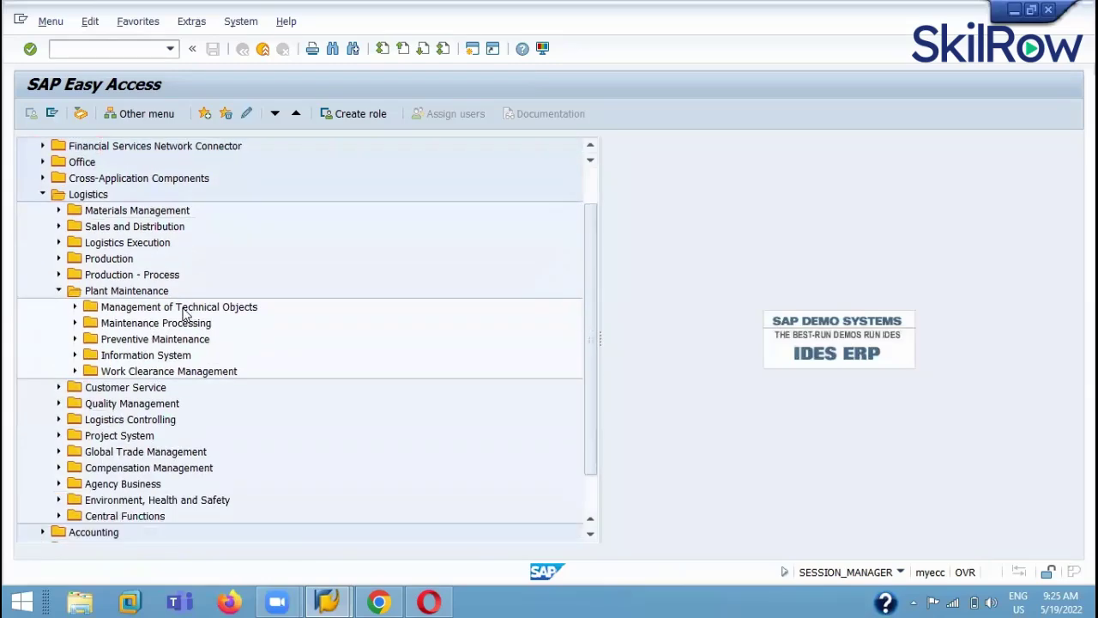
{"action": "left_click", "coordinate": [74, 306]}
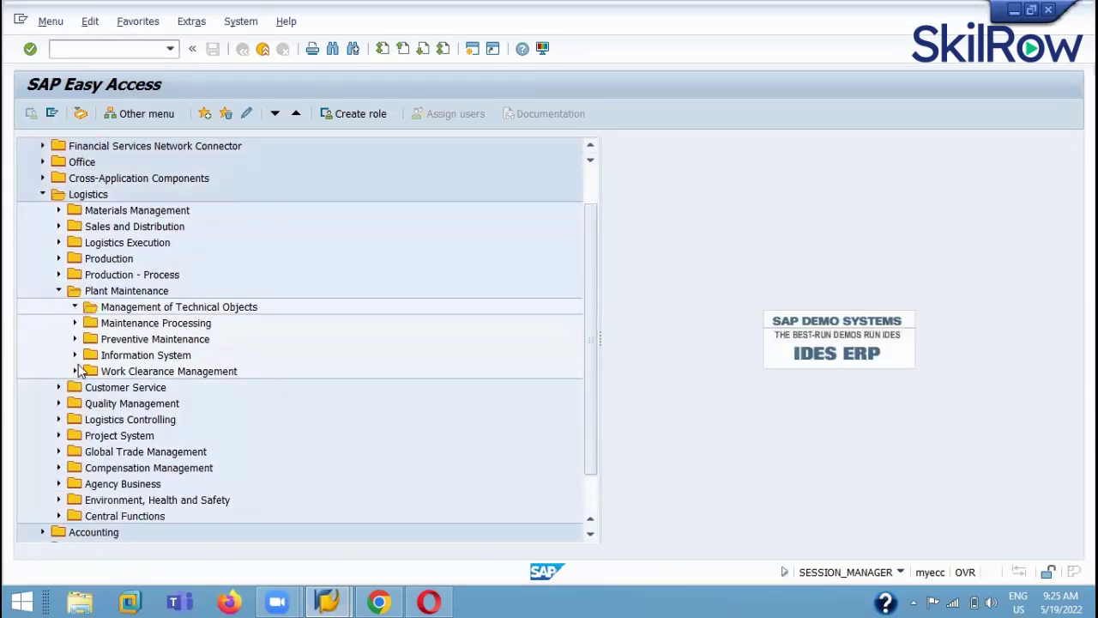
{"action": "scroll", "coordinate": [91, 386], "scroll_direction": "down", "scroll_amount": 1}
{"action": "scroll", "coordinate": [91, 386], "scroll_direction": "down", "scroll_amount": 1}
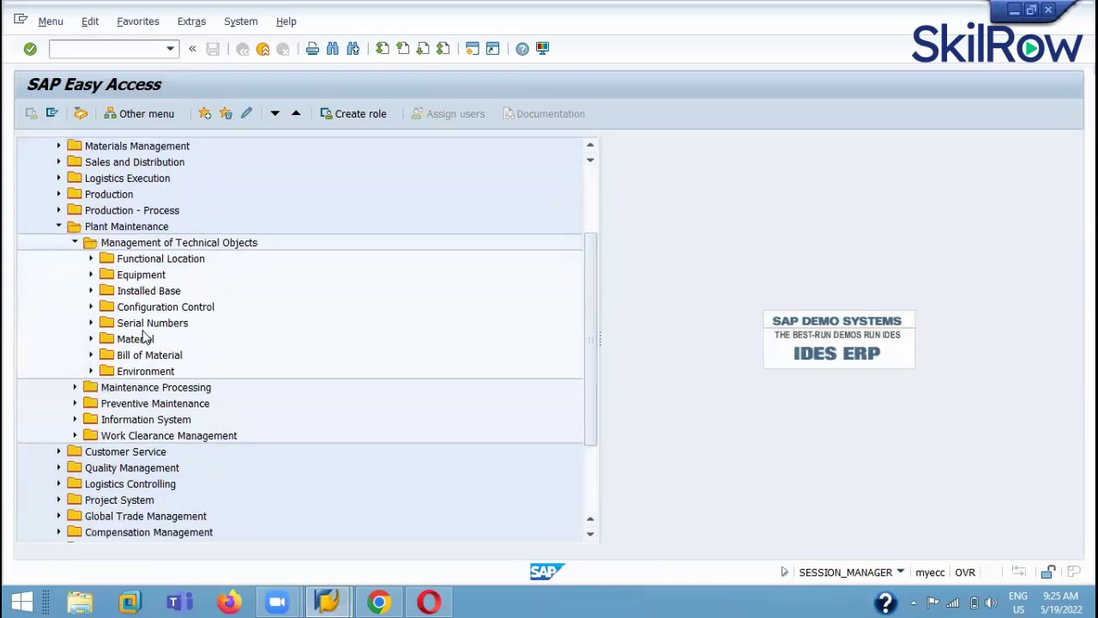
{"action": "left_click", "coordinate": [91, 339]}
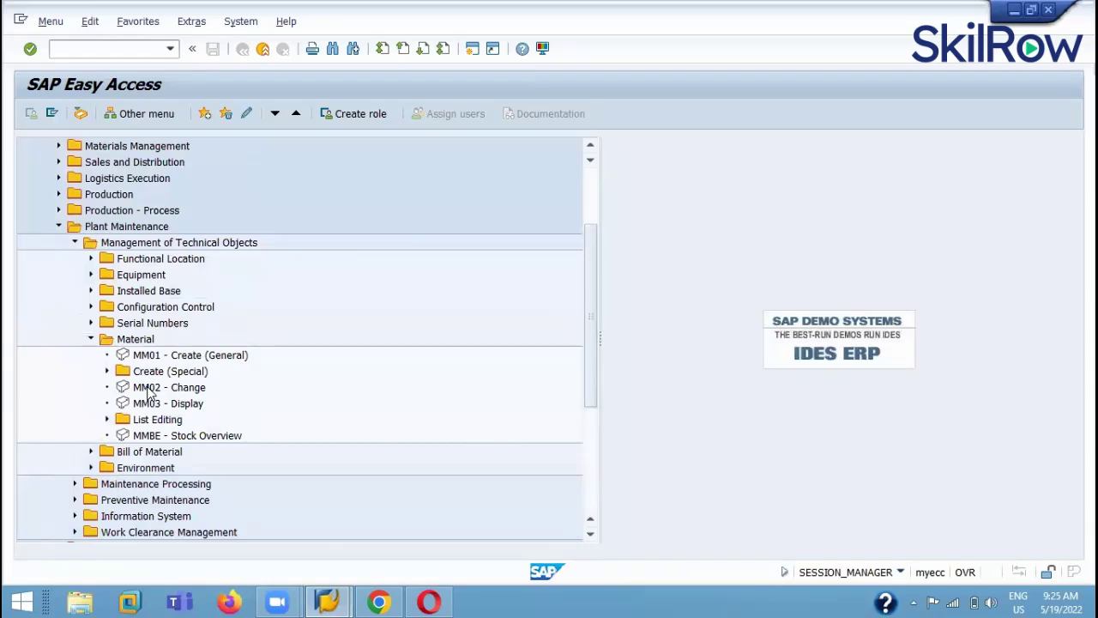
{"action": "scroll", "coordinate": [148, 385], "scroll_direction": "down", "scroll_amount": 2}
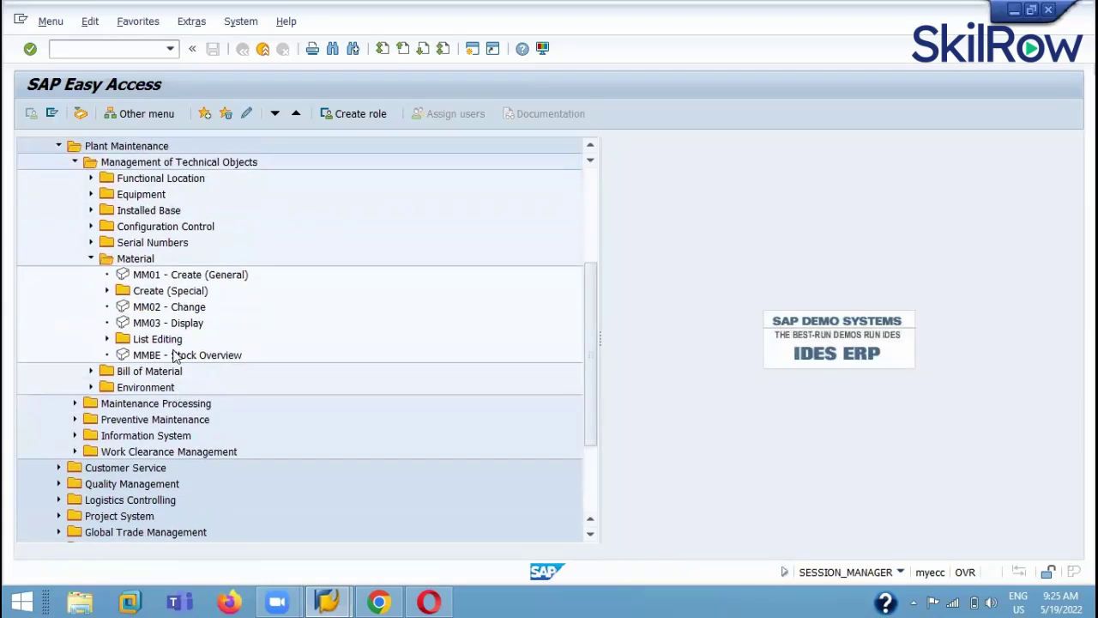
Examine the material transactions MM01 Create (General), MM02 Change, MM03 Display and MMBE Stock Overview, plus the List Editing folder.
{"action": "left_click", "coordinate": [150, 278]}
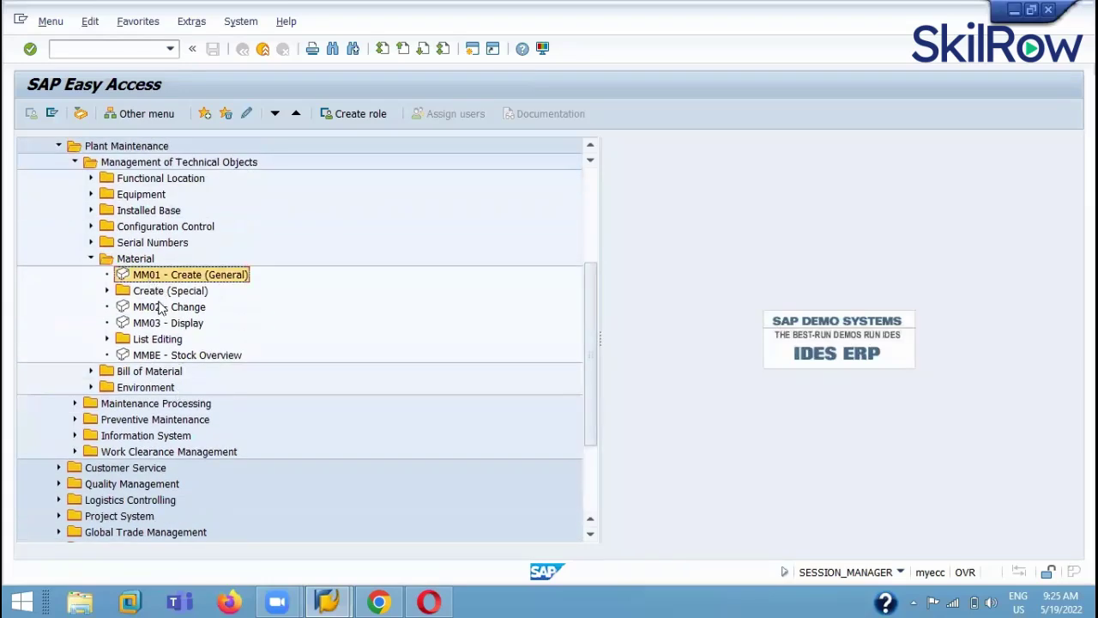
{"action": "left_click", "coordinate": [160, 309]}
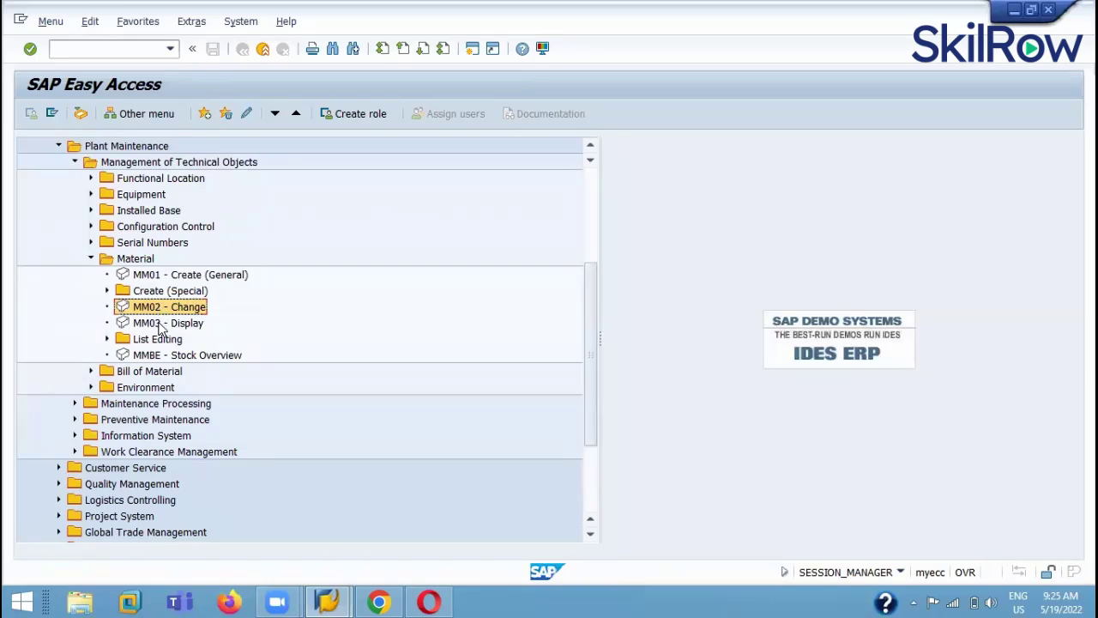
{"action": "left_click", "coordinate": [161, 325]}
{"action": "left_click", "coordinate": [160, 357]}
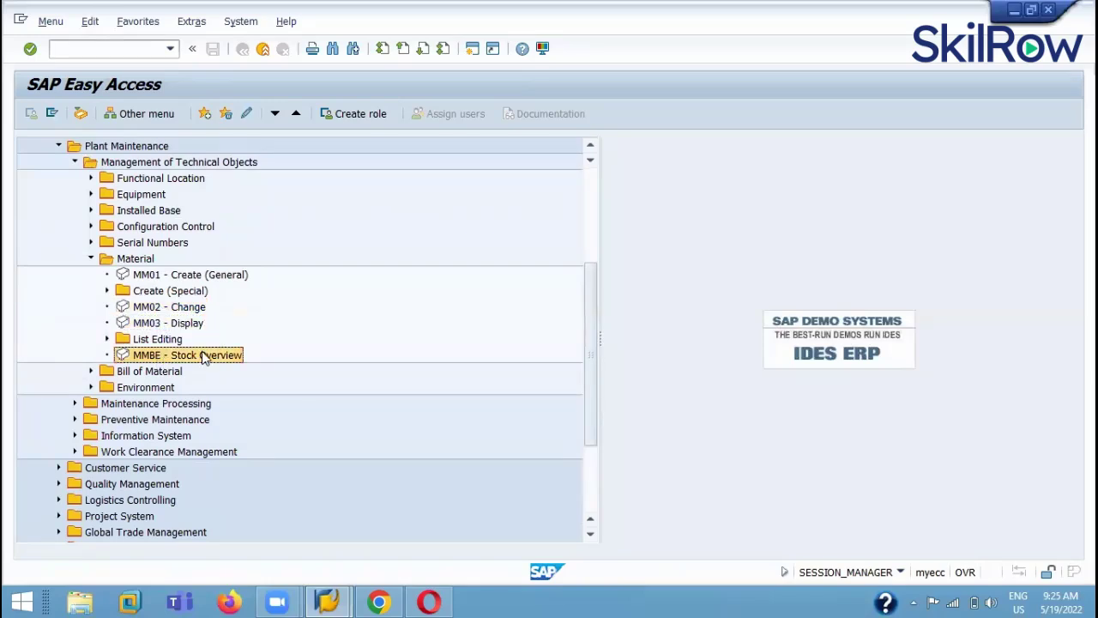
{"action": "left_click", "coordinate": [168, 277]}
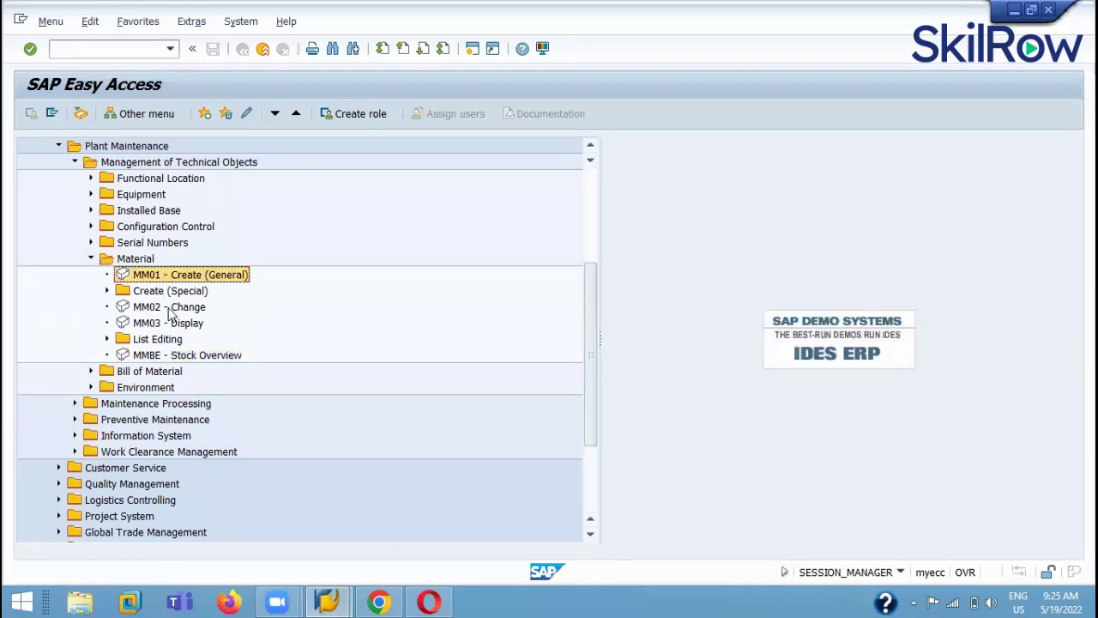
{"action": "left_click", "coordinate": [171, 309]}
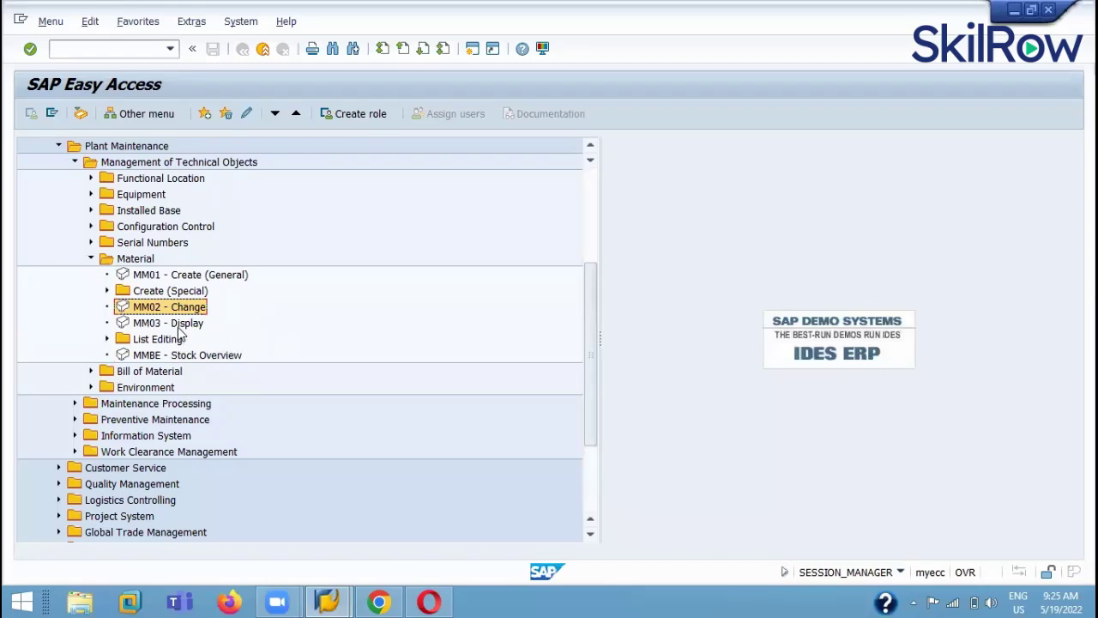
{"action": "left_click", "coordinate": [177, 325]}
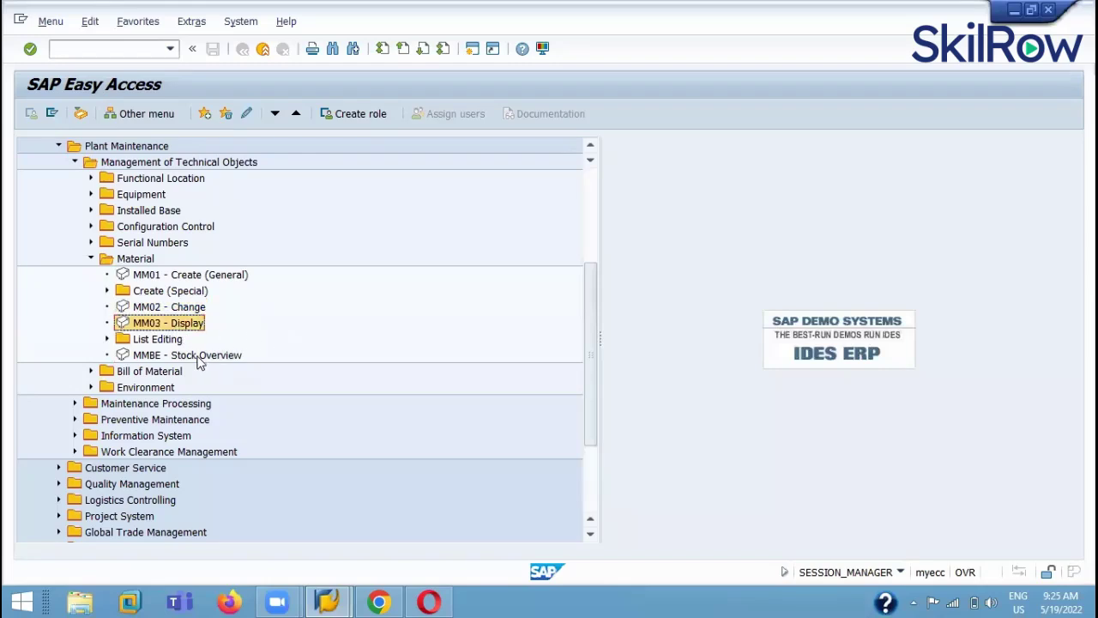
{"action": "left_click", "coordinate": [196, 357]}
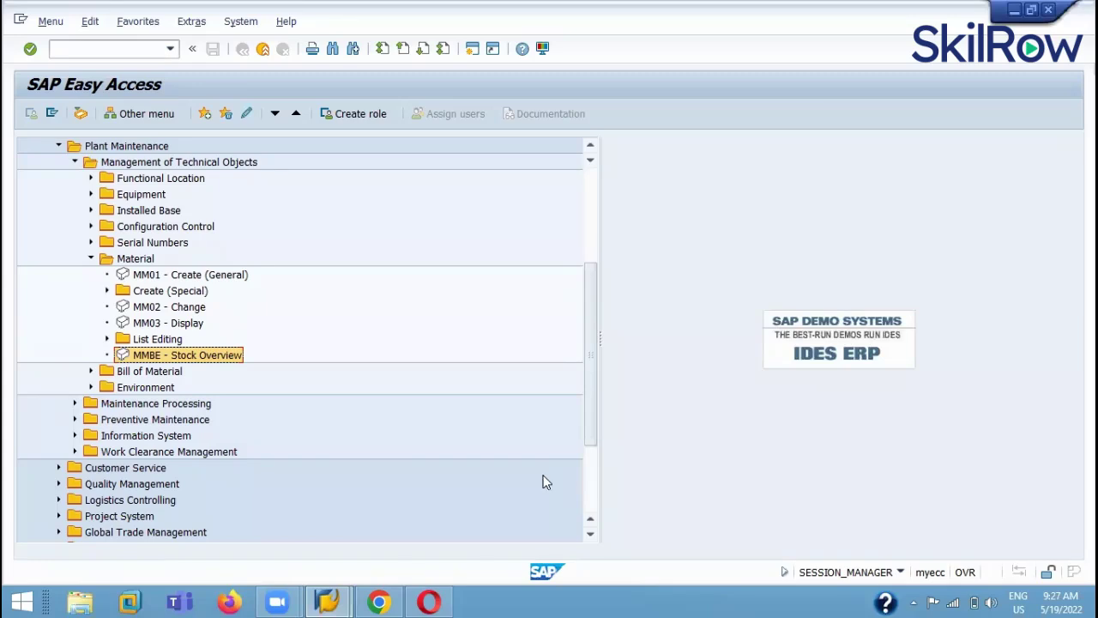
{"action": "left_click", "coordinate": [107, 339]}
{"action": "left_click", "coordinate": [107, 339]}
Switch to a new Notepad document, write the note "MM60- MATERIAL LIST", and return to SAP Easy Access.
{"action": "right_click", "coordinate": [21, 603]}
{"action": "left_click", "coordinate": [91, 553]}
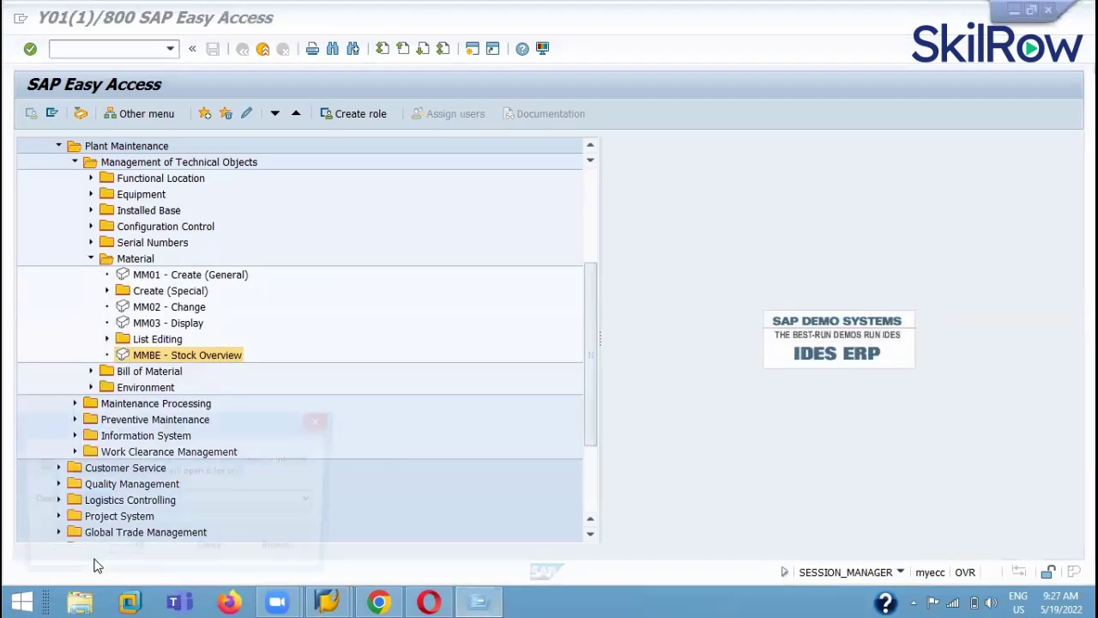
{"action": "left_click", "coordinate": [139, 552]}
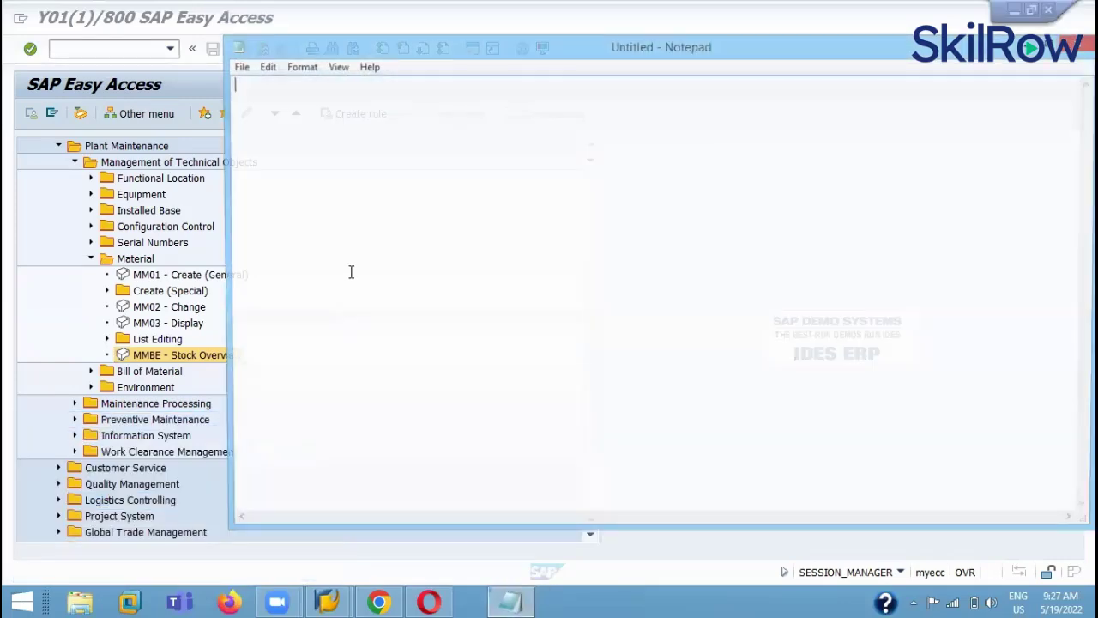
{"action": "type", "text": "MM6"}
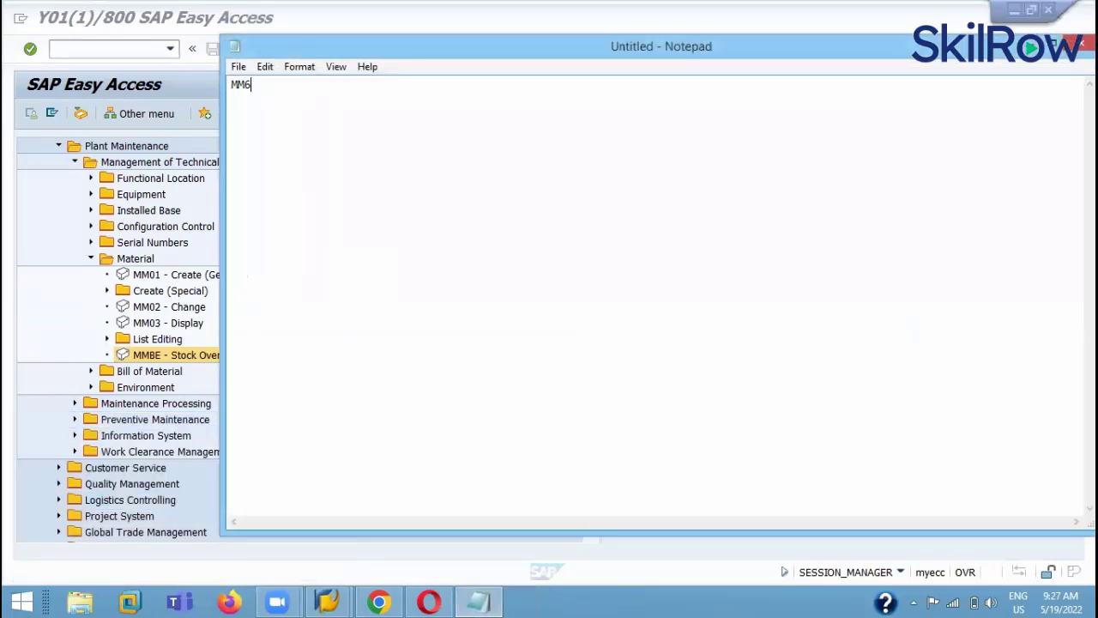
{"action": "type", "text": "0- MATERIAL LIST"}
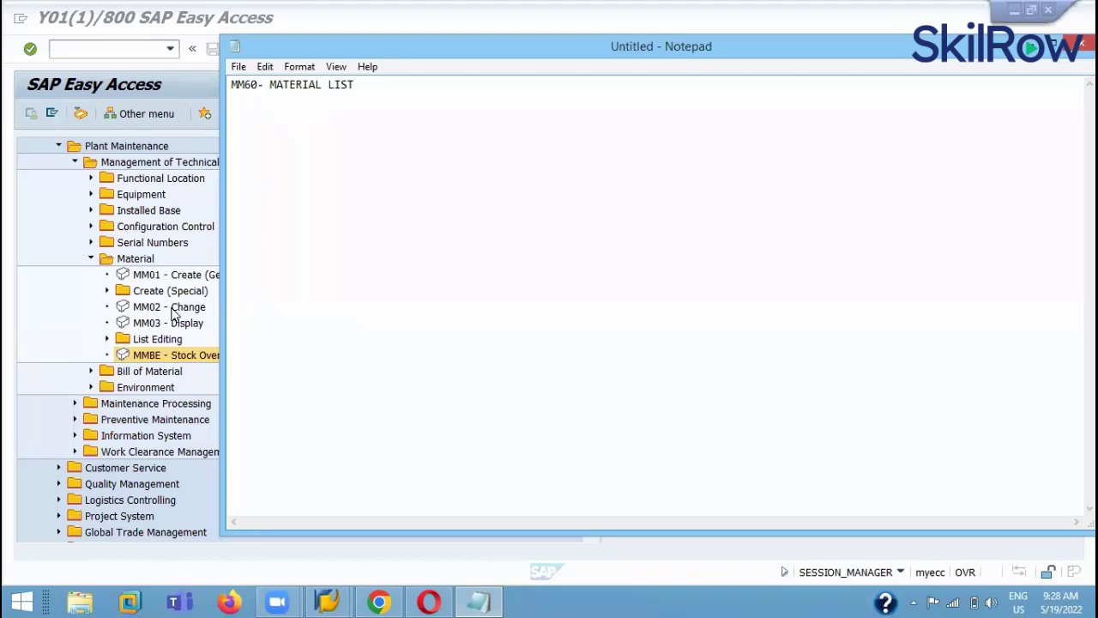
{"action": "left_click", "coordinate": [1032, 48]}
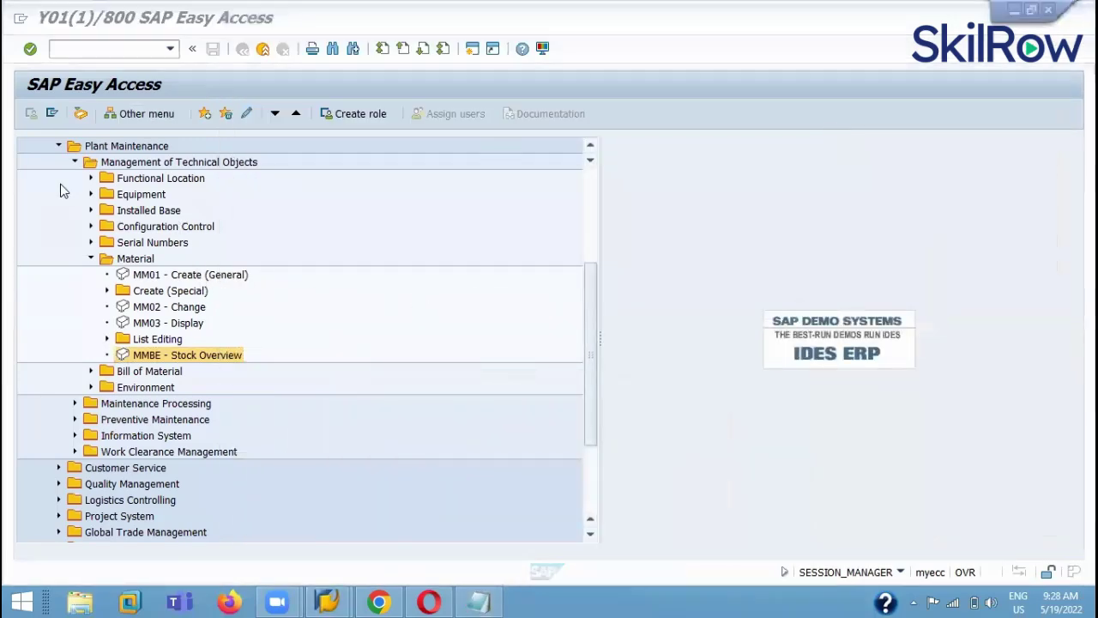
Collapse Plant Maintenance, expand Materials Management, Material Master, Material and Other, and select MM60 - Materials List.
{"action": "left_click", "coordinate": [59, 146]}
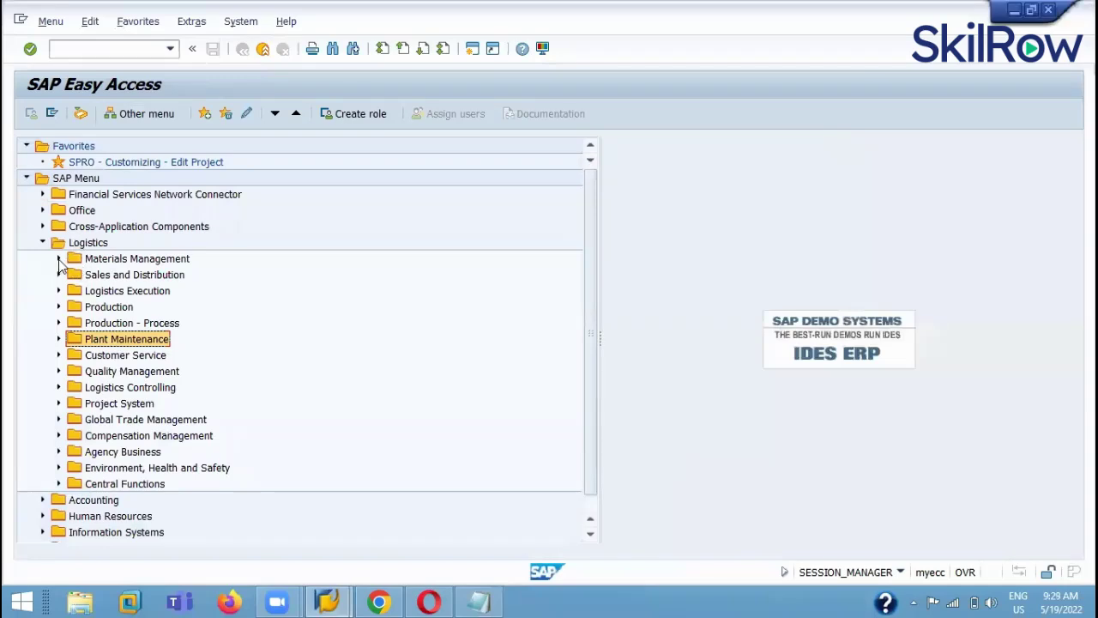
{"action": "left_click", "coordinate": [59, 260]}
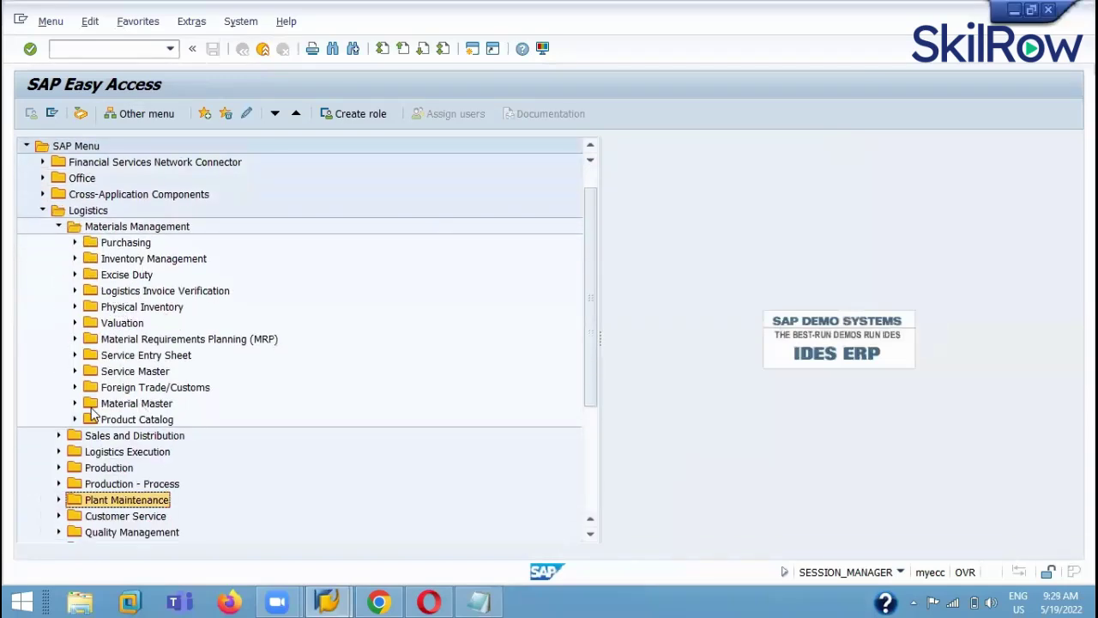
{"action": "left_click", "coordinate": [74, 403]}
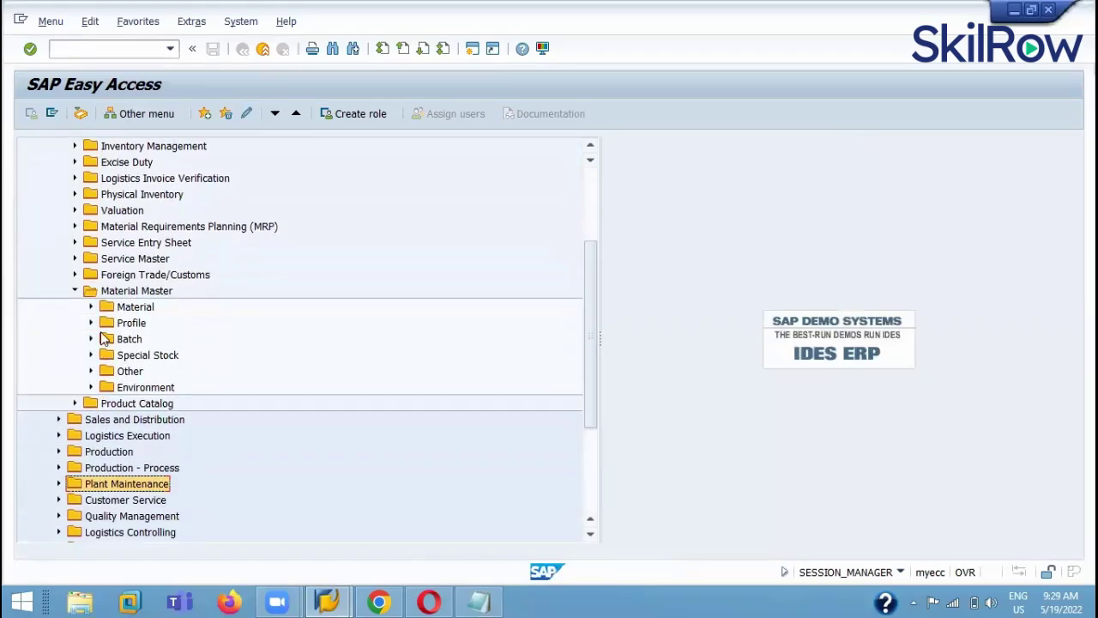
{"action": "left_click", "coordinate": [91, 307]}
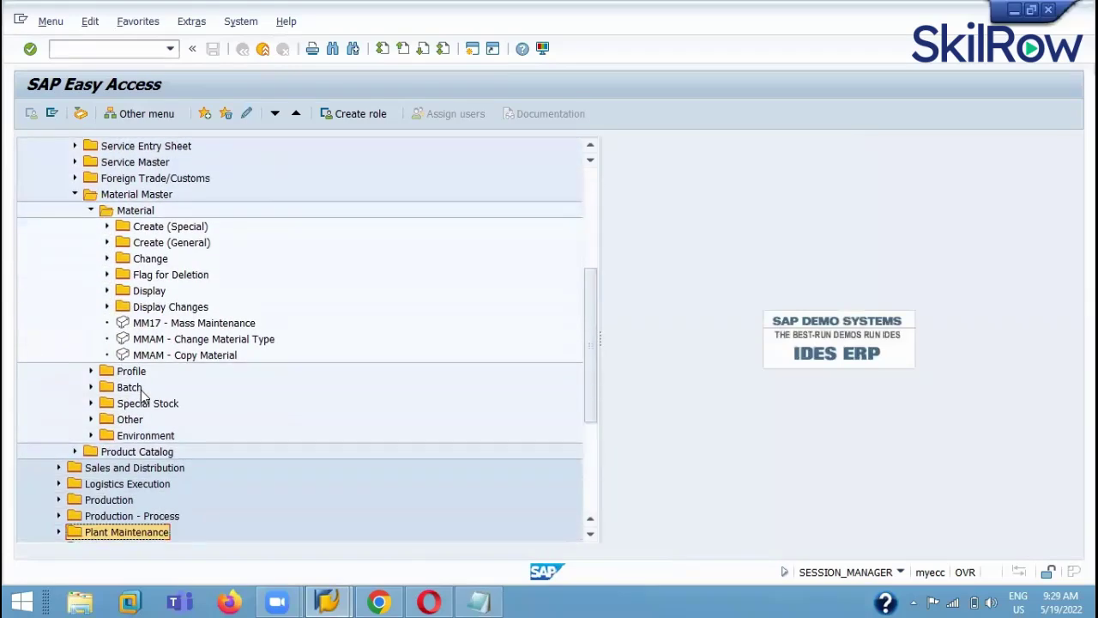
{"action": "left_click", "coordinate": [91, 355]}
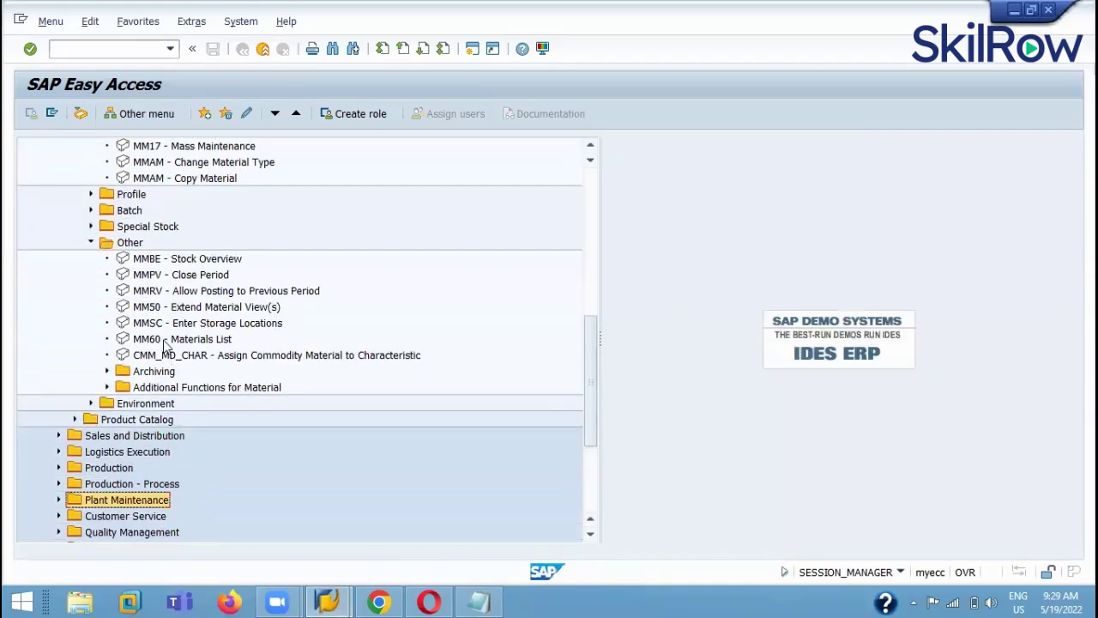
{"action": "left_click", "coordinate": [165, 342]}
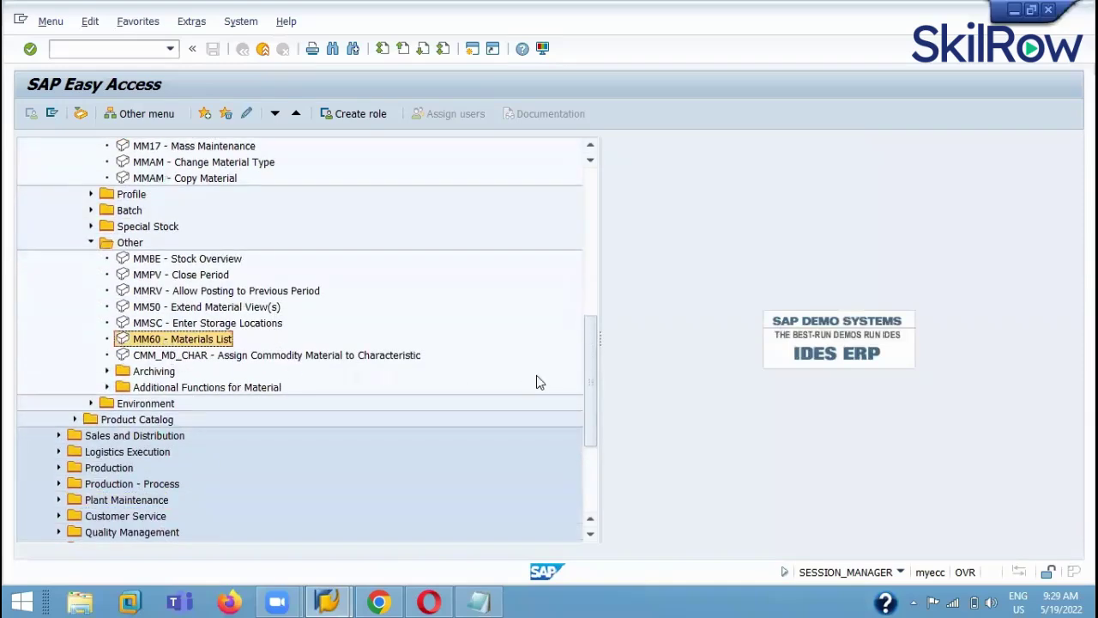